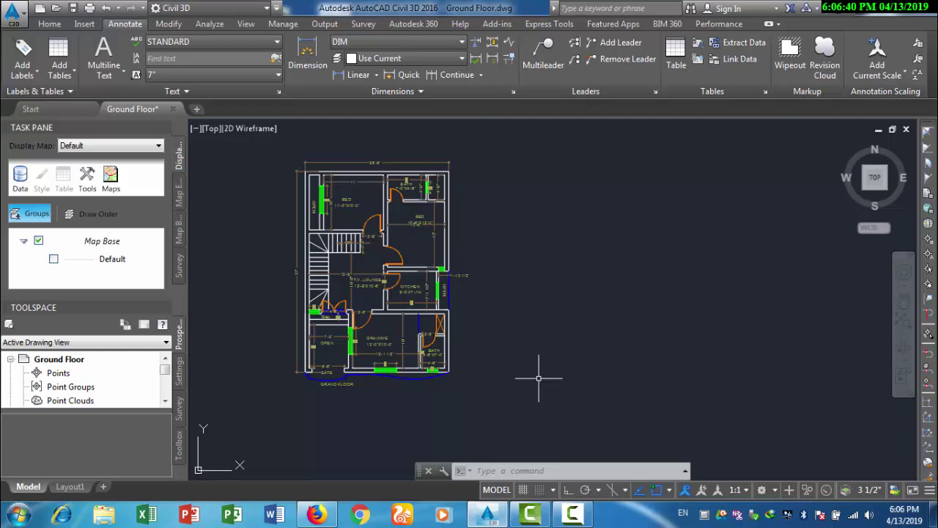
- Draw a long horizontal base line below the ground floor plan, with Ortho on, extending past both sides of the building
{"action": "middle_click_drag", "start_coordinate": [453, 384], "coordinate": [545, 372]}
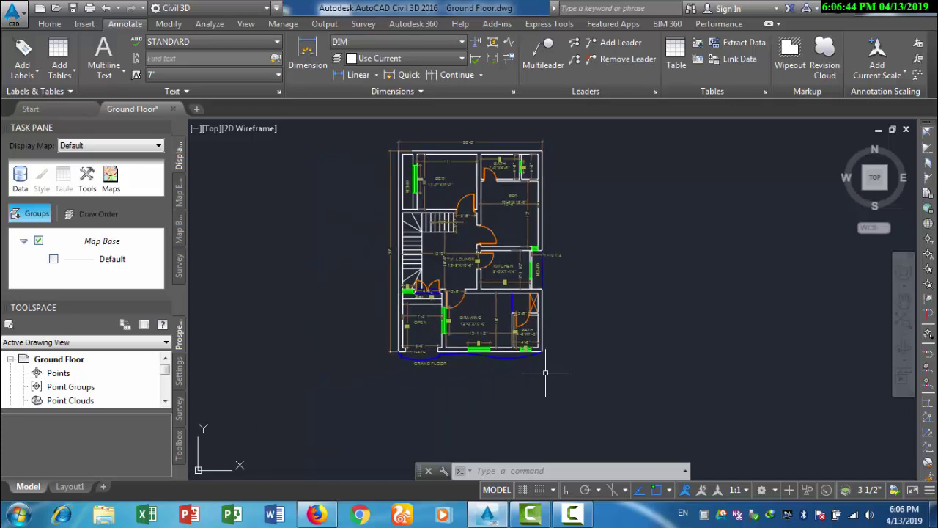
{"action": "scroll", "coordinate": [469, 324], "scroll_direction": "up", "scroll_amount": 4}
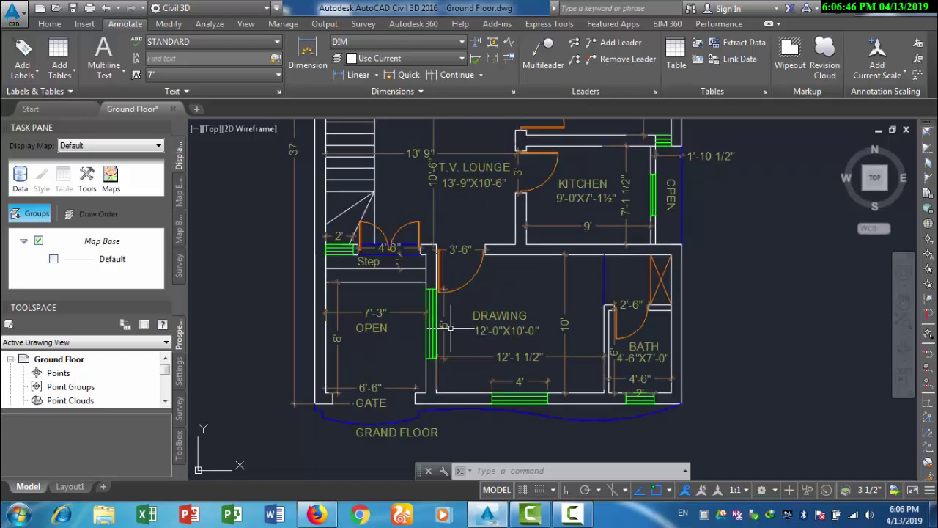
{"action": "scroll", "coordinate": [480, 300], "scroll_direction": "down", "scroll_amount": 3}
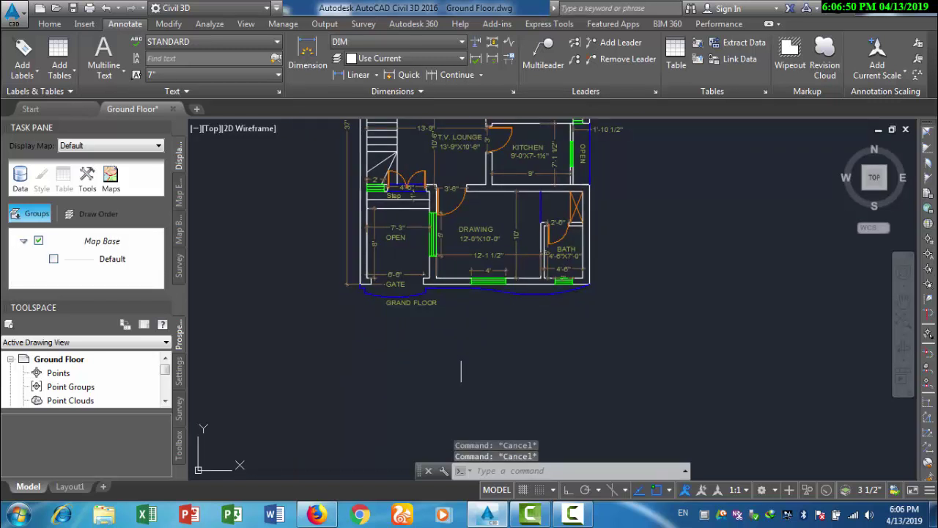
{"action": "middle_click_drag", "start_coordinate": [461, 371], "coordinate": [477, 293]}
{"action": "scroll", "coordinate": [455, 318], "scroll_direction": "down", "scroll_amount": 4}
{"action": "scroll", "coordinate": [472, 305], "scroll_direction": "up", "scroll_amount": 2}
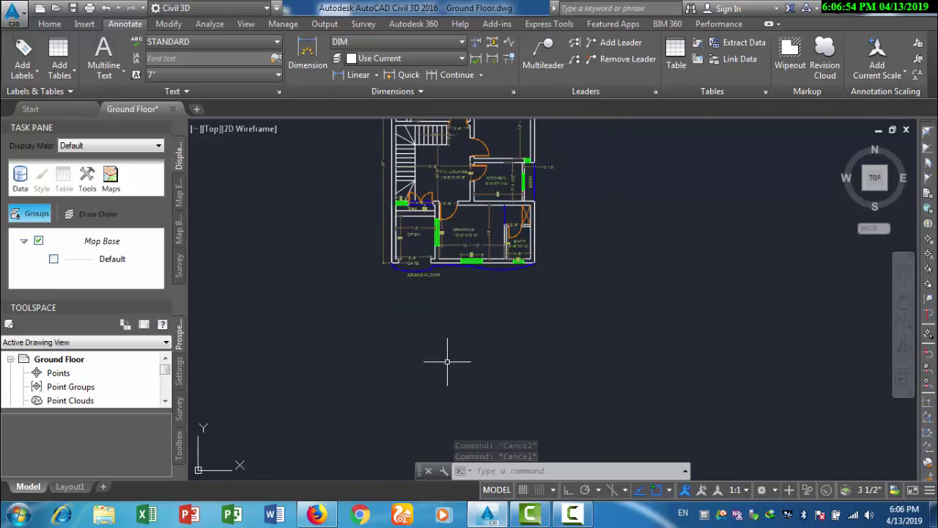
{"action": "key", "text": "Return"}
{"action": "middle_click_drag", "start_coordinate": [398, 326], "coordinate": [398, 227]}
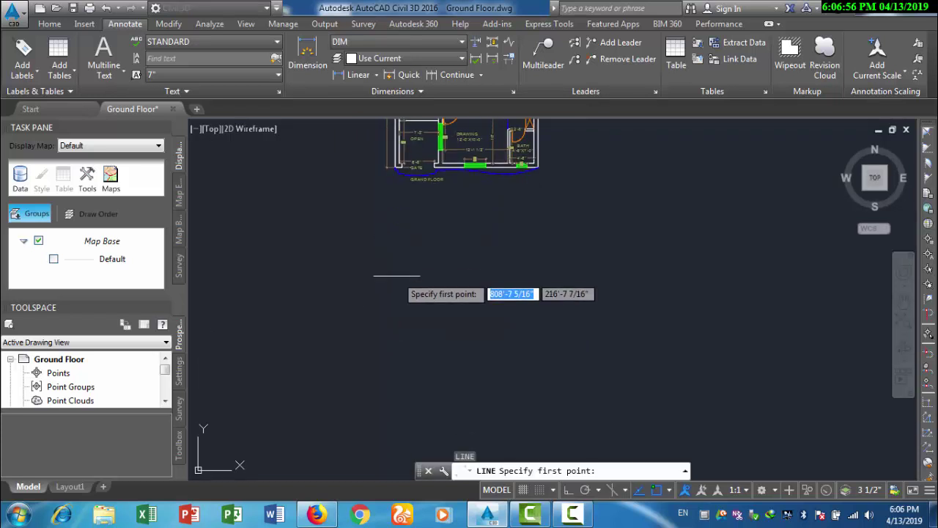
{"action": "left_click", "coordinate": [328, 369]}
{"action": "key", "text": "F8"}
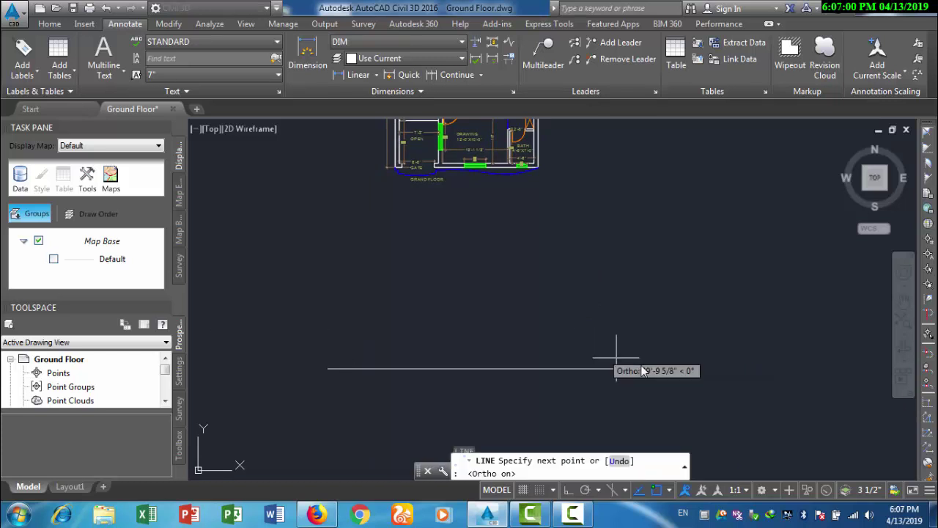
{"action": "left_click", "coordinate": [655, 369]}
{"action": "key", "text": "Escape"}
- Draw a vertical ray straight down from the outer corner of the front wall on the gate side
{"action": "type", "text": "r"}
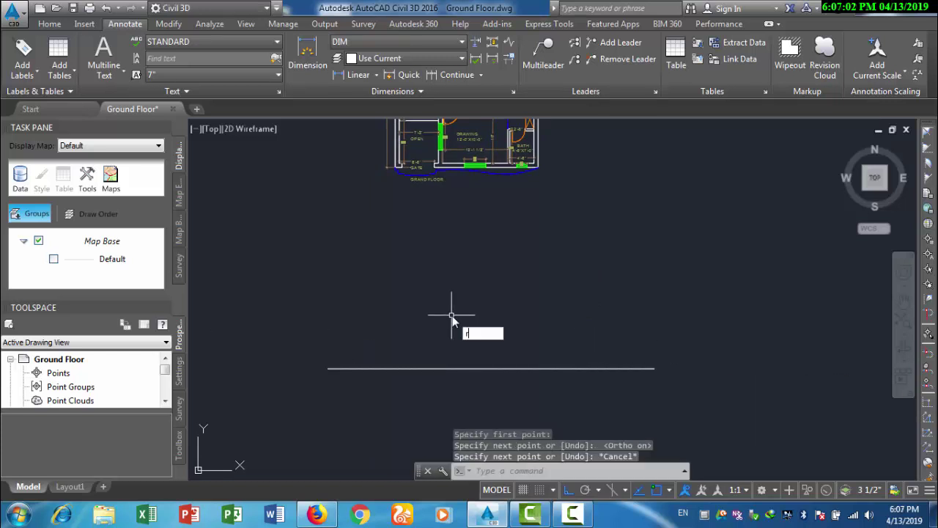
{"action": "type", "text": "ay"}
{"action": "key", "text": "Return"}
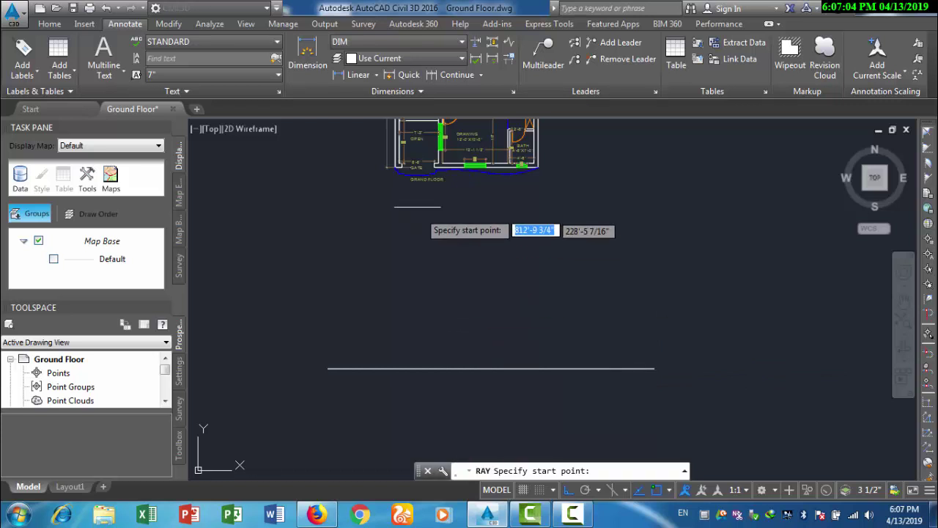
{"action": "scroll", "coordinate": [396, 167], "scroll_direction": "up", "scroll_amount": 4}
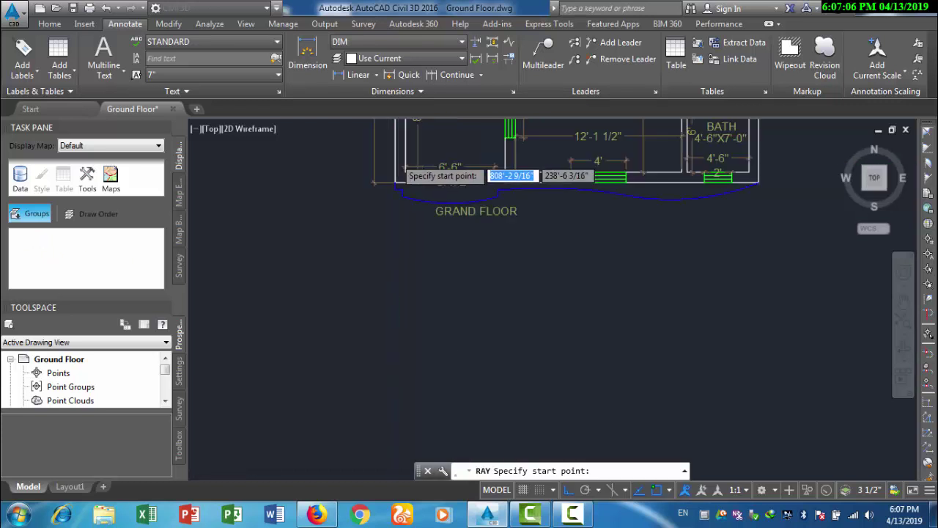
{"action": "left_click", "coordinate": [394, 196]}
{"action": "left_click", "coordinate": [394, 315]}
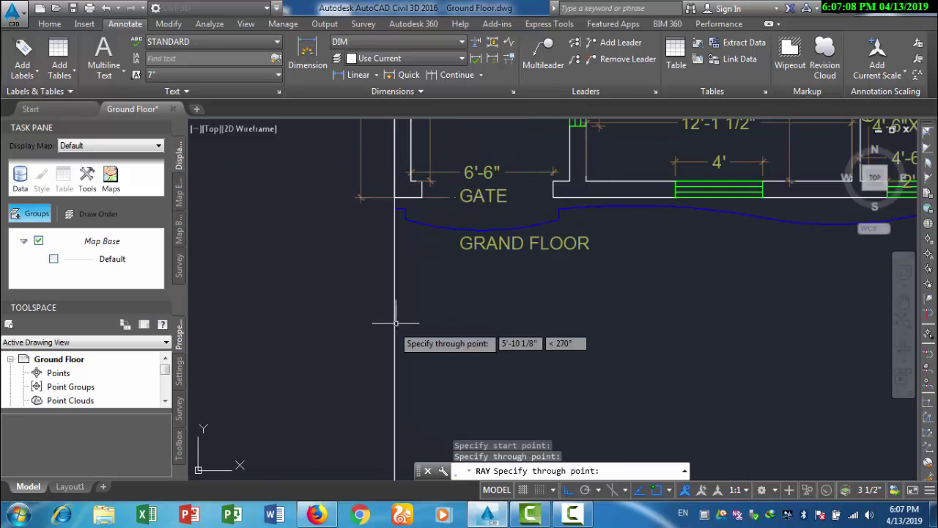
{"action": "key", "text": "Return"}
- Project vertical rays downward from both edges of the gate opening in the front wall
{"action": "key", "text": "Return"}
{"action": "left_click", "coordinate": [422, 197]}
{"action": "left_click", "coordinate": [429, 320]}
{"action": "key", "text": "Escape"}
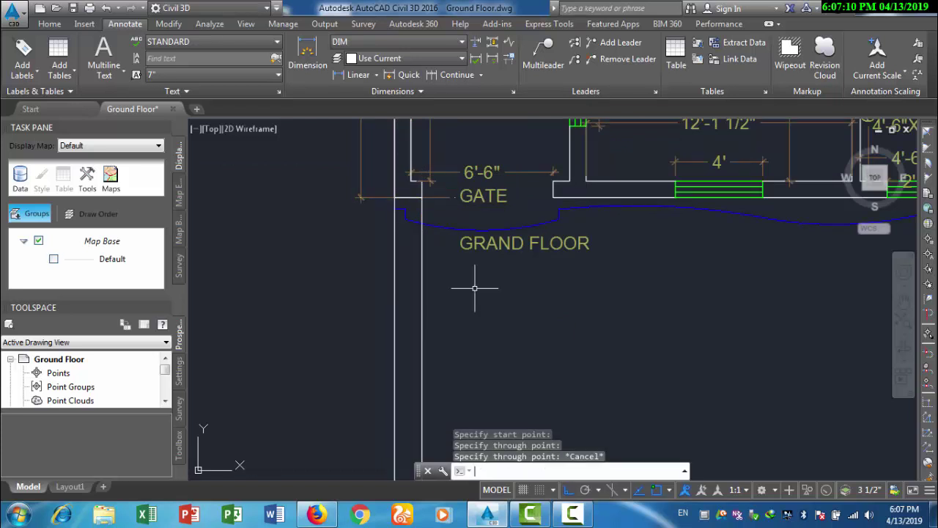
{"action": "key", "text": "Return"}
{"action": "left_click", "coordinate": [553, 196]}
{"action": "left_click", "coordinate": [554, 317]}
{"action": "key", "text": "Escape"}
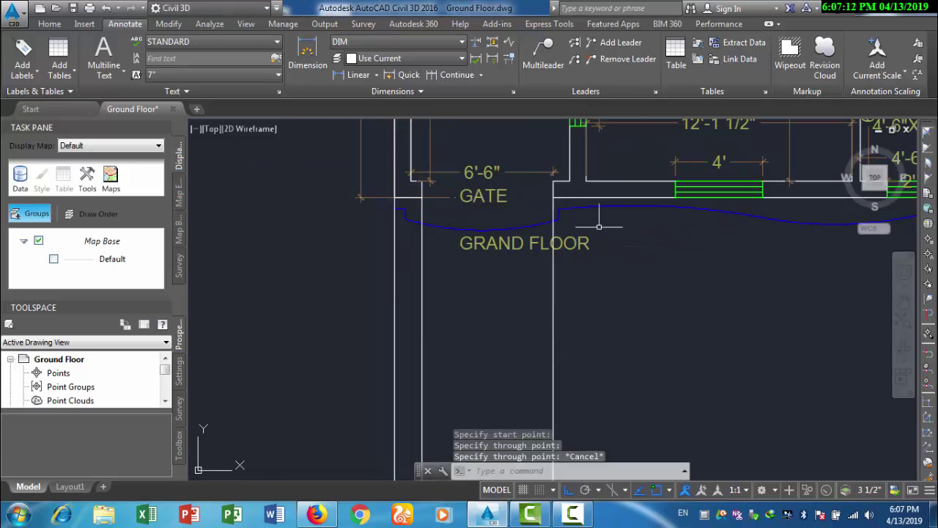
- Project vertical rays downward from both ends of the 4' drawing room window in the front wall
{"action": "key", "text": "Return"}
{"action": "left_click", "coordinate": [675, 197]}
{"action": "left_click", "coordinate": [691, 325]}
{"action": "key", "text": "Escape"}
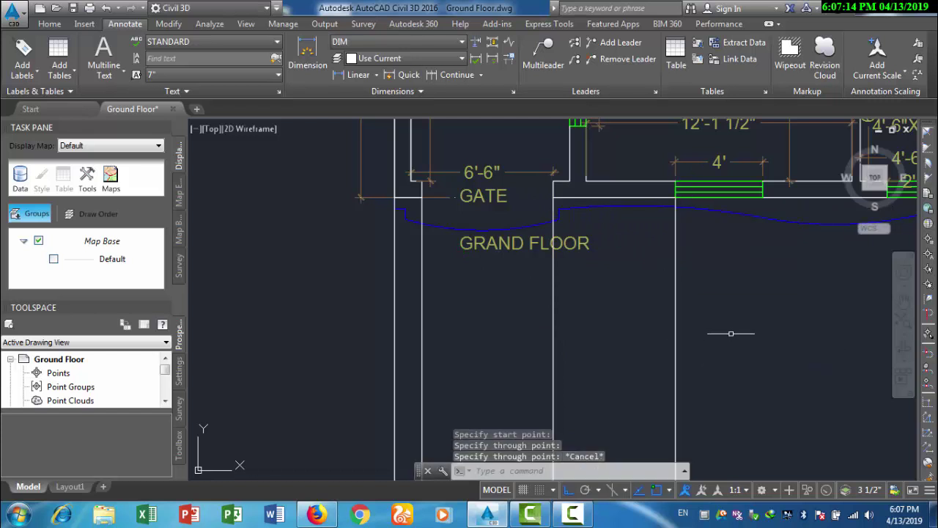
{"action": "middle_click_drag", "start_coordinate": [757, 260], "coordinate": [534, 203]}
{"action": "key", "text": "Return"}
{"action": "left_click", "coordinate": [540, 139]}
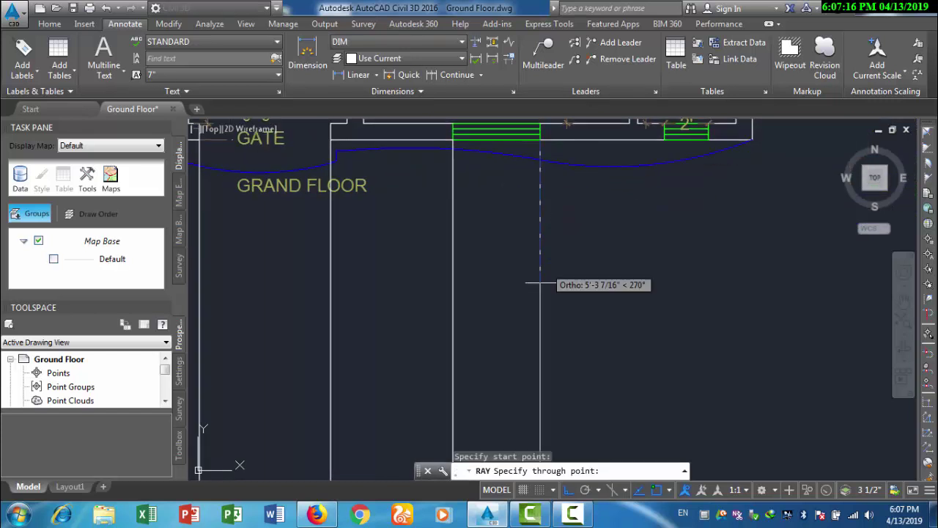
{"action": "key", "text": "Escape"}
- Project vertical rays downward from both ends of the 2' bath window in the front wall
{"action": "scroll", "coordinate": [622, 306], "scroll_direction": "down", "scroll_amount": 4}
{"action": "key", "text": "Return"}
{"action": "scroll", "coordinate": [636, 242], "scroll_direction": "up", "scroll_amount": 4}
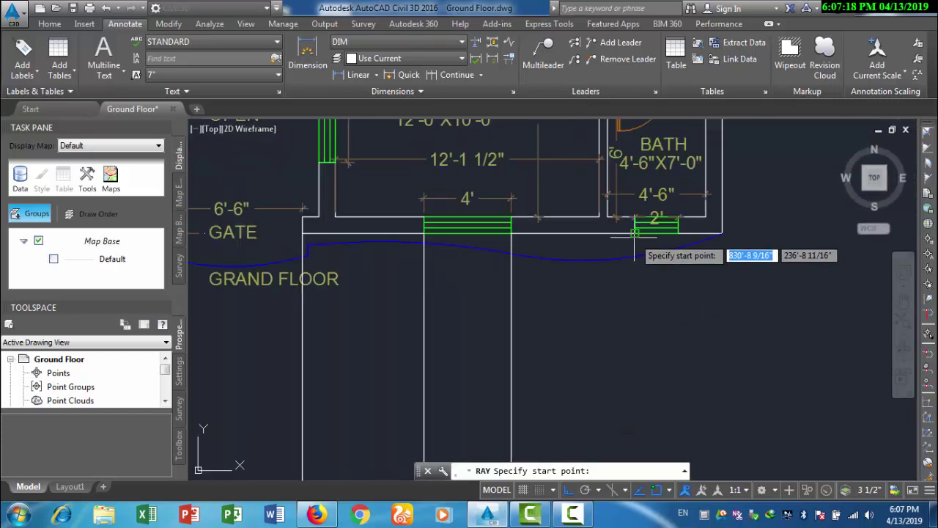
{"action": "left_click", "coordinate": [634, 233]}
{"action": "key", "text": "Escape"}
{"action": "key", "text": "Return"}
{"action": "left_click", "coordinate": [679, 233]}
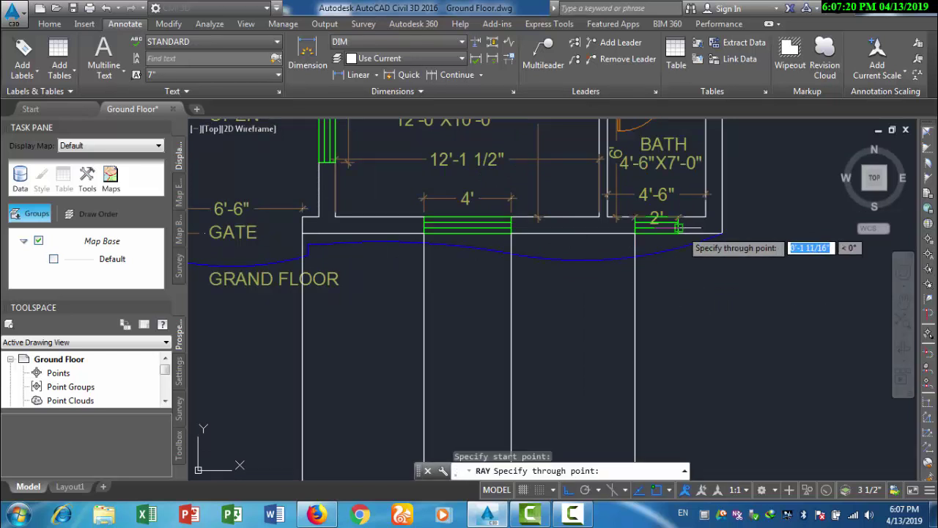
{"action": "key", "text": "Escape"}
{"action": "key", "text": "Return"}
{"action": "left_click", "coordinate": [678, 234]}
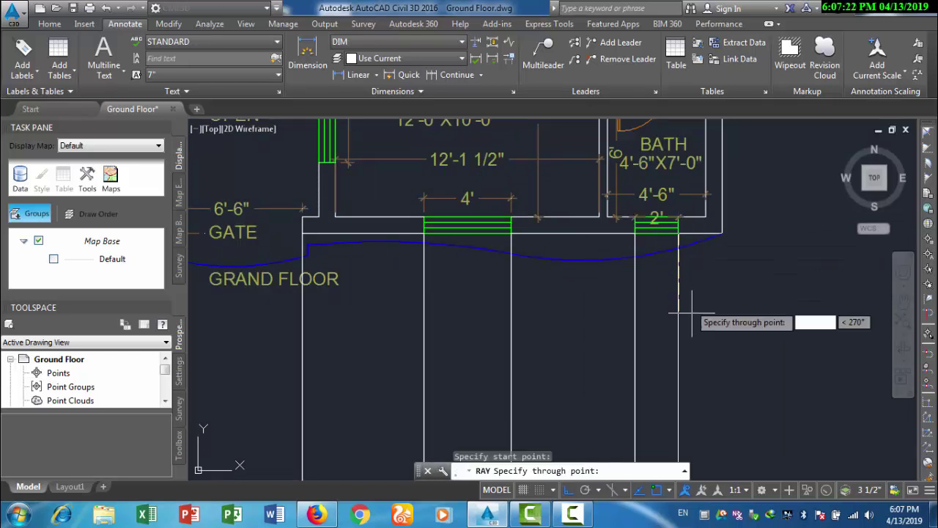
{"action": "key", "text": "Escape"}
- Project a vertical ray downward from the outer corner of the front wall on the bath side
{"action": "key", "text": "Return"}
{"action": "left_click", "coordinate": [722, 233]}
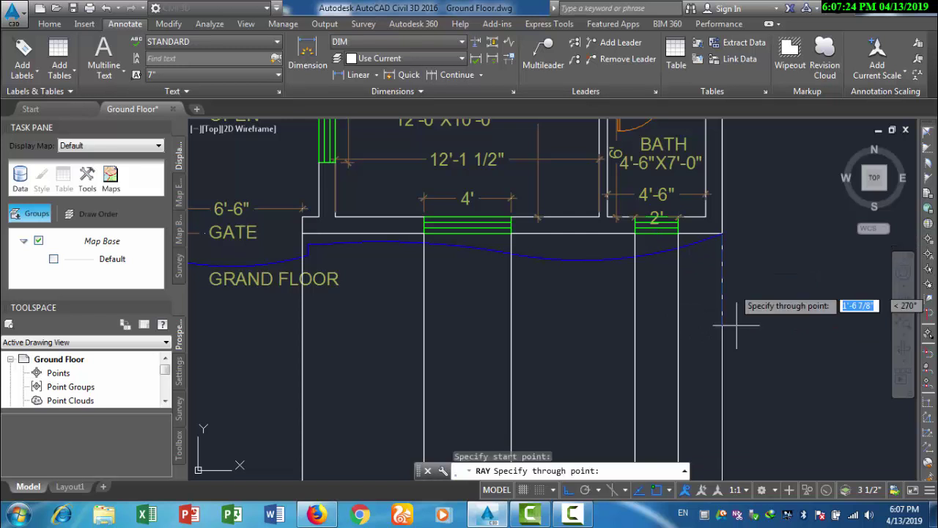
{"action": "key", "text": "Escape"}
- Offset the horizontal base line 1' upward
{"action": "scroll", "coordinate": [647, 280], "scroll_direction": "down", "scroll_amount": 5}
{"action": "scroll", "coordinate": [564, 221], "scroll_direction": "up", "scroll_amount": 8}
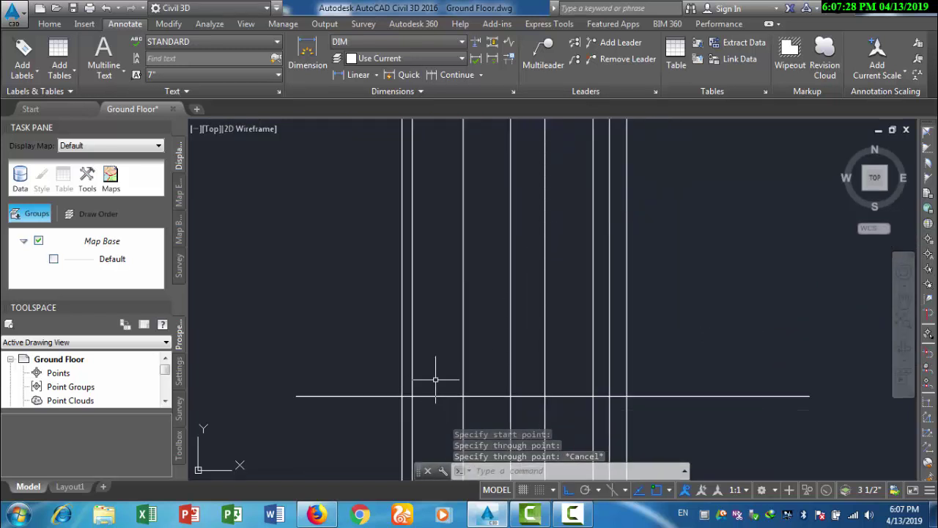
{"action": "type", "text": "o"}
{"action": "key", "text": "Return"}
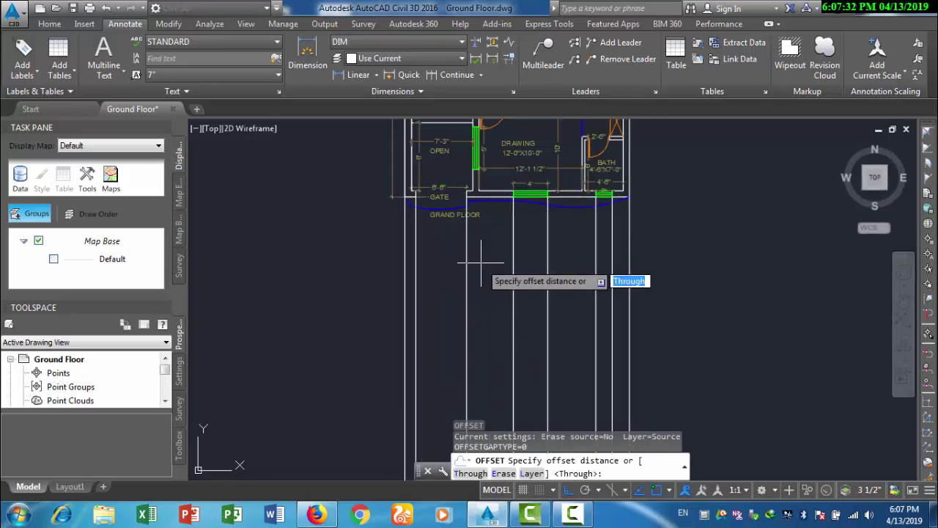
{"action": "type", "text": "1'"}
{"action": "key", "text": "Return"}
{"action": "scroll", "coordinate": [477, 290], "scroll_direction": "down", "scroll_amount": 2}
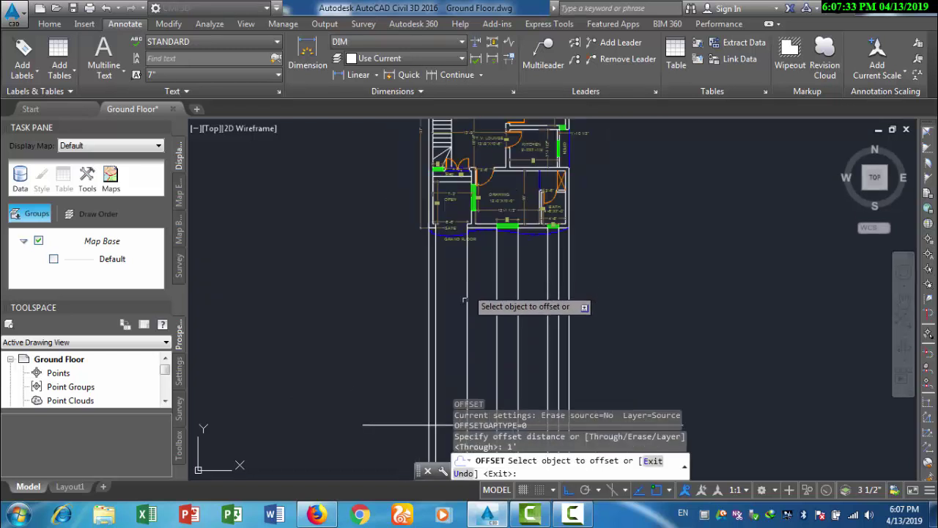
{"action": "left_click", "coordinate": [442, 425]}
{"action": "left_click", "coordinate": [440, 378]}
{"action": "middle_click_drag", "start_coordinate": [440, 377], "coordinate": [442, 280]}
{"action": "key", "text": "Escape"}
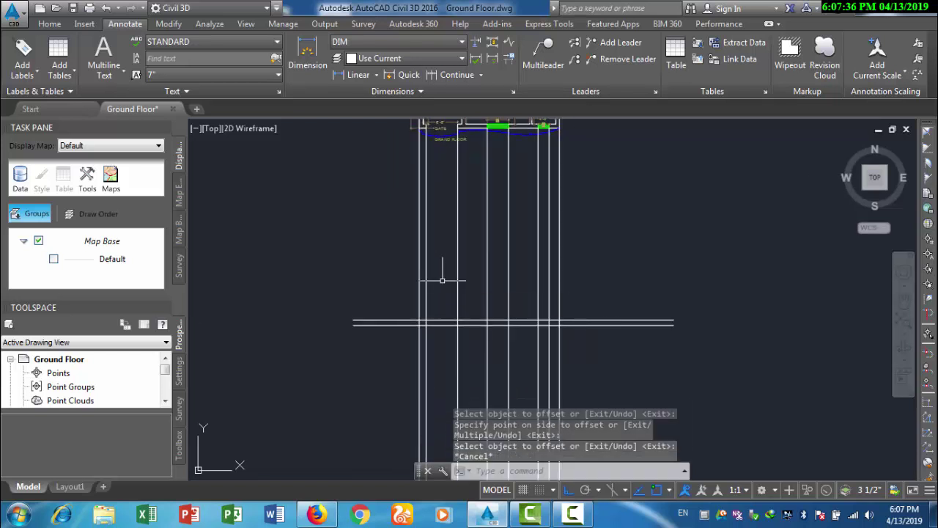
- Offset the upper of the two horizontal lines 12' upward
{"action": "type", "text": "o"}
{"action": "key", "text": "Return"}
{"action": "type", "text": "1"}
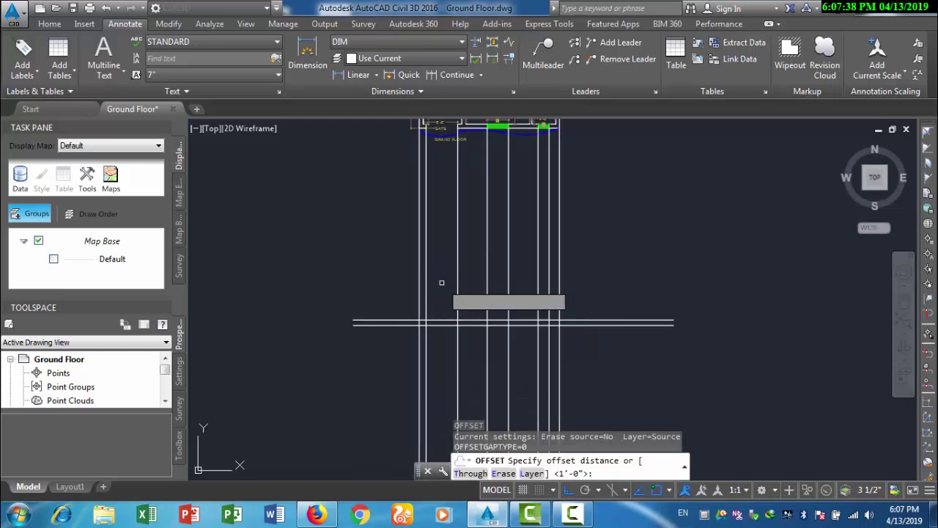
{"action": "type", "text": "2'"}
{"action": "key", "text": "Return"}
{"action": "left_click", "coordinate": [438, 320]}
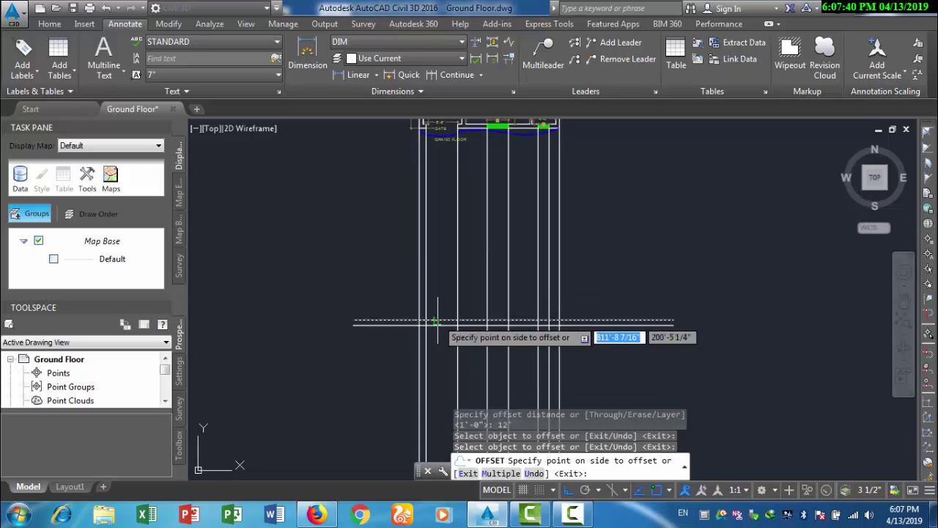
{"action": "left_click", "coordinate": [480, 275]}
{"action": "key", "text": "Escape"}
- Offset the topmost horizontal line 6" upward
{"action": "key", "text": "Return"}
{"action": "type", "text": "6"}
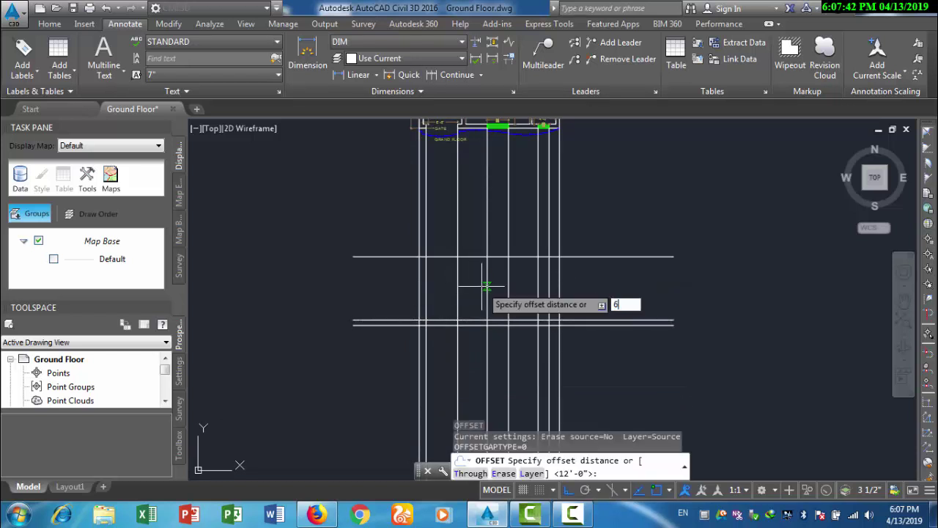
{"action": "key", "text": "Return"}
{"action": "left_click", "coordinate": [445, 256]}
{"action": "left_click", "coordinate": [452, 276]}
{"action": "key", "text": "Escape"}
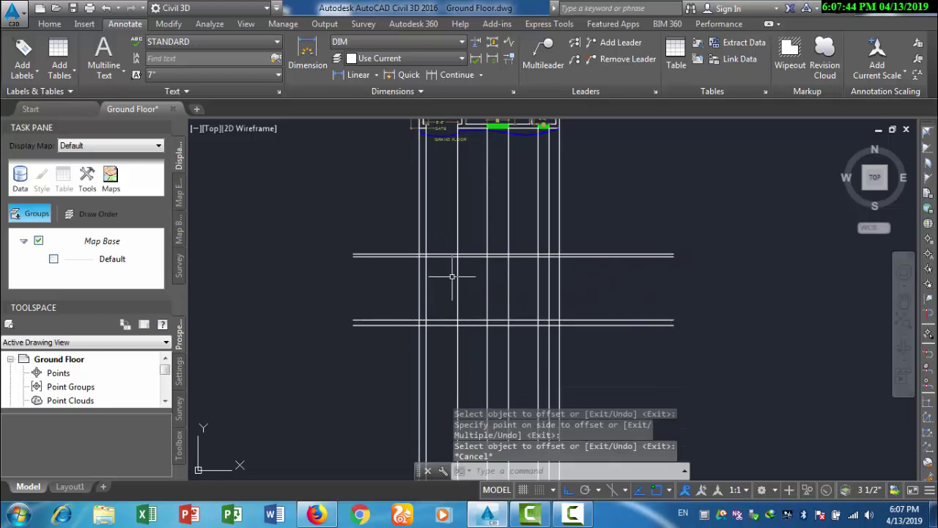
- Offset the new topmost horizontal line 2.5' upward
{"action": "type", "text": "o"}
{"action": "key", "text": "Return"}
{"action": "type", "text": "2.5"}
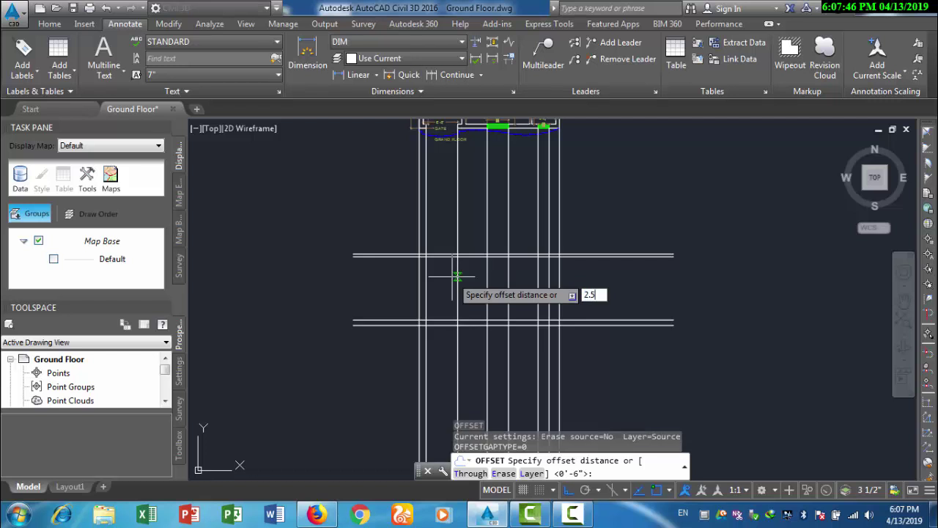
{"action": "type", "text": "'"}
{"action": "key", "text": "Return"}
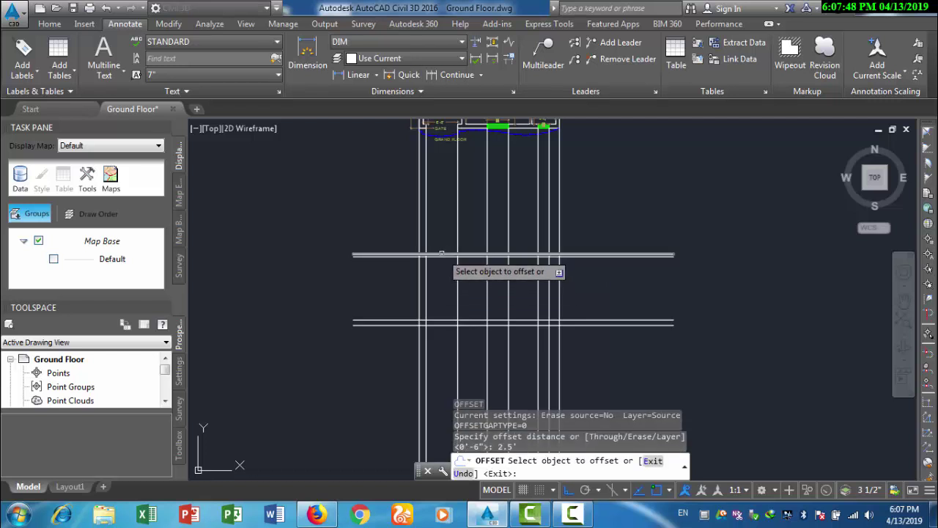
{"action": "left_click", "coordinate": [441, 254]}
{"action": "left_click", "coordinate": [469, 223]}
{"action": "key", "text": "Escape"}
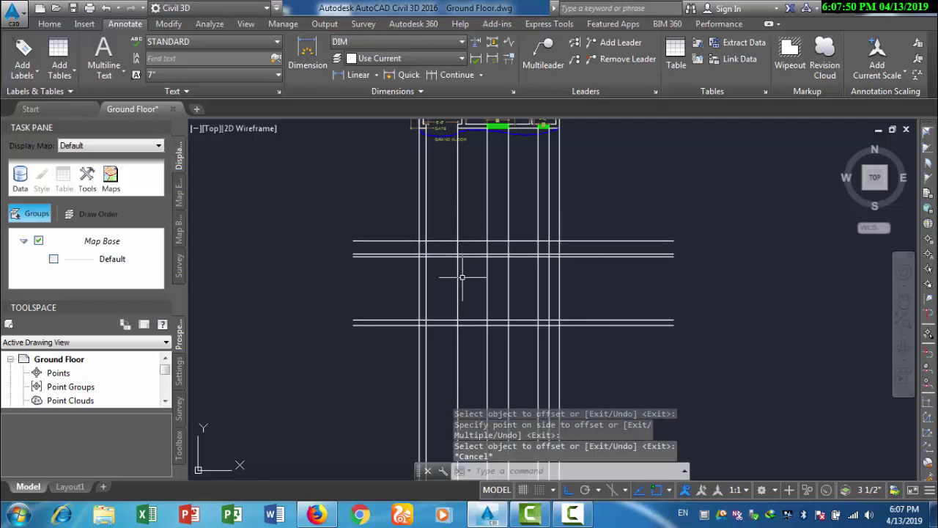
{"action": "key", "text": "Return"}
{"action": "left_click", "coordinate": [419, 265]}
{"action": "key", "text": "Return"}
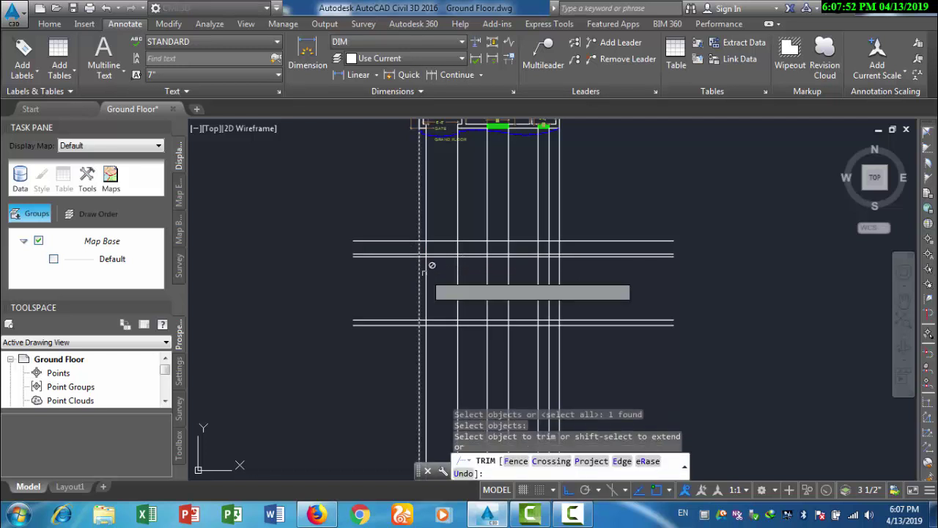
{"action": "key", "text": "Escape"}
- Trim the ends of all horizontal lines that extend left of the leftmost ray, using that ray as the cutting edge
{"action": "type", "text": "TR"}
{"action": "key", "text": "Return"}
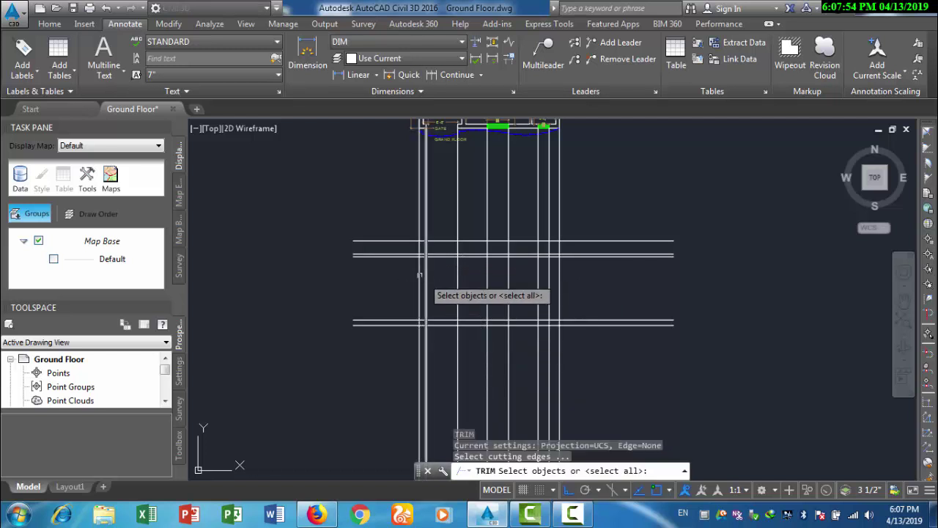
{"action": "left_click", "coordinate": [420, 275]}
{"action": "key", "text": "Return"}
{"action": "left_click", "coordinate": [399, 213]}
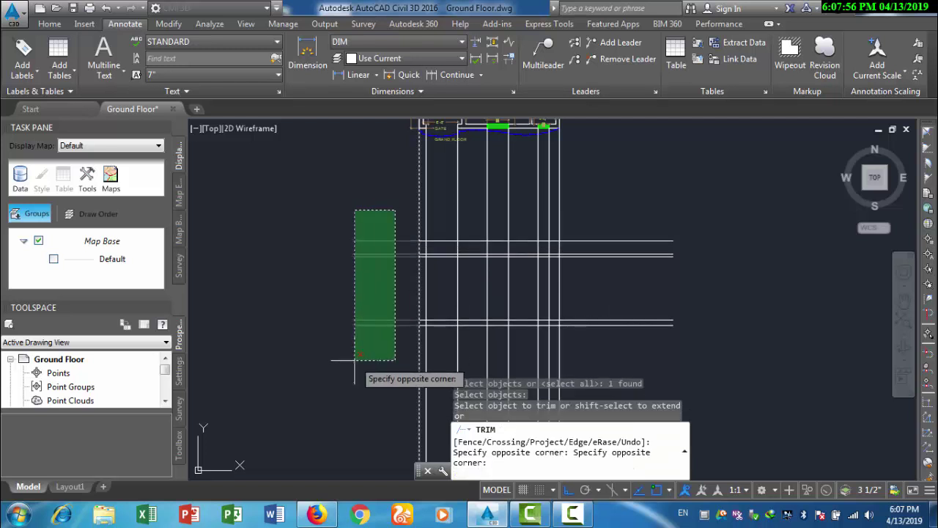
{"action": "left_click", "coordinate": [356, 360]}
{"action": "key", "text": "Escape"}
- Trim the parts of the vertical rays below the upper of the two lowest horizontal lines, using that line as the cutting edge
{"action": "type", "text": "t"}
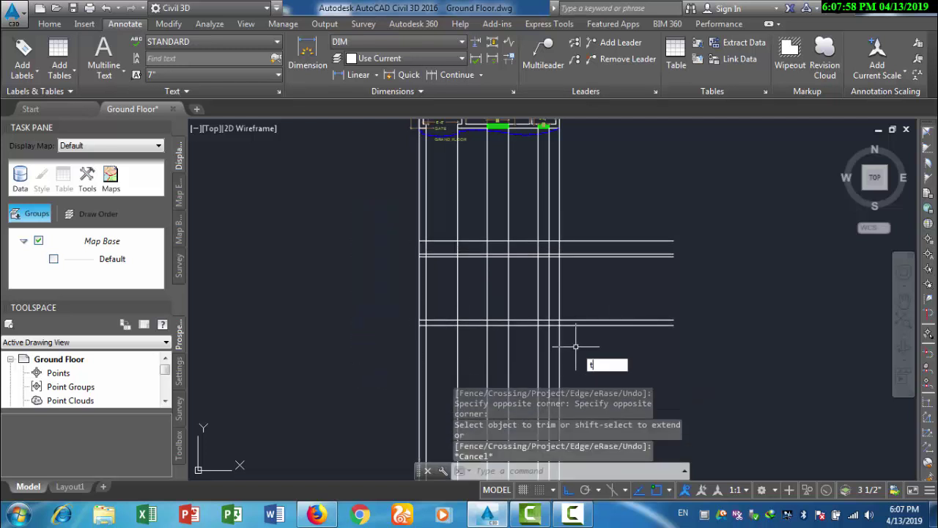
{"action": "type", "text": "s or"}
{"action": "key", "text": "Return"}
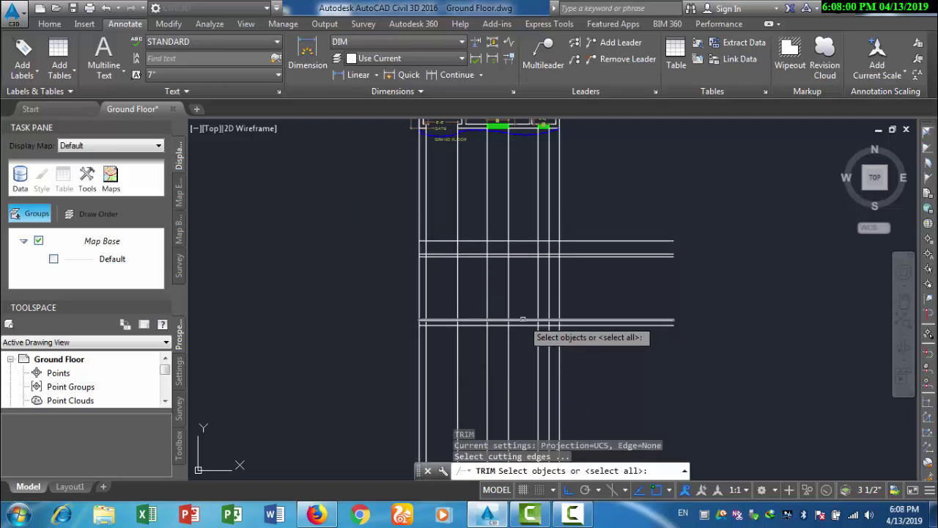
{"action": "left_click", "coordinate": [523, 319]}
{"action": "key", "text": "Return"}
{"action": "left_click", "coordinate": [582, 351]}
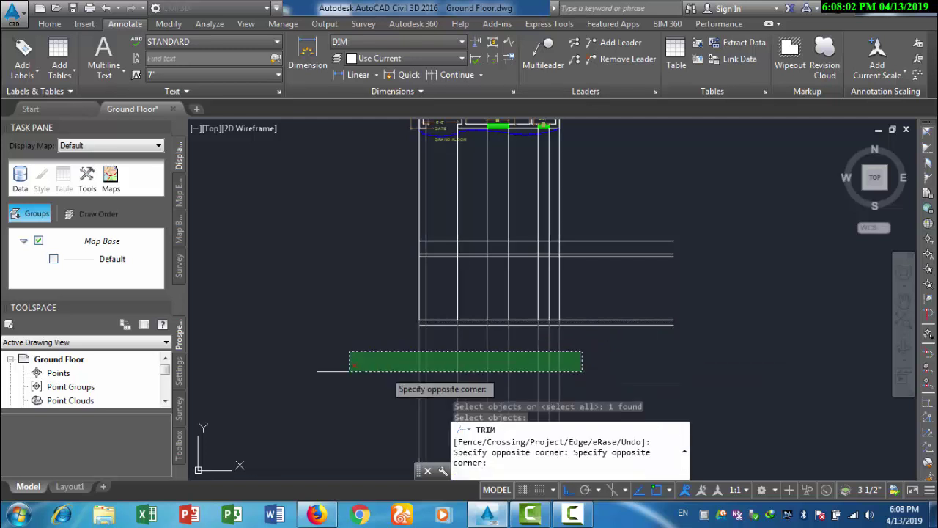
{"action": "left_click", "coordinate": [339, 371]}
{"action": "key", "text": "Escape"}
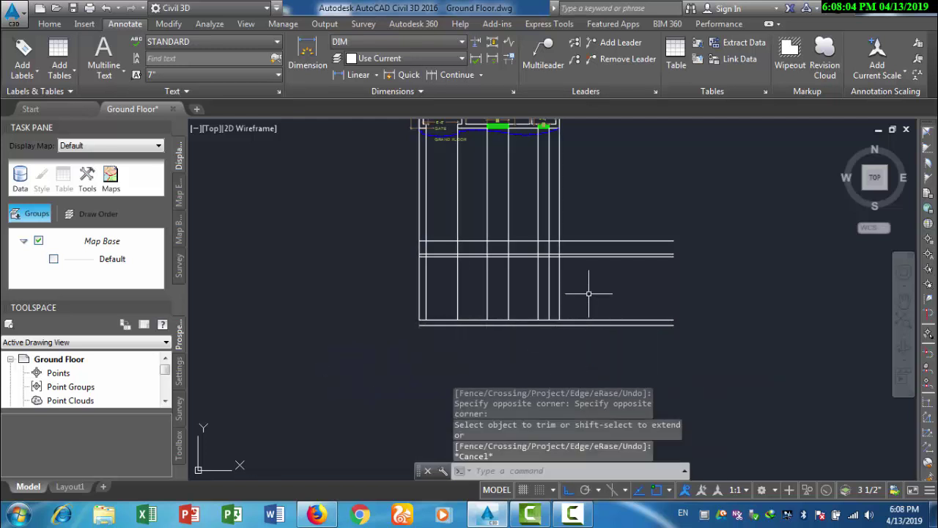
- Trim the ends of the three upper horizontal lines that extend right of the rightmost ray, using that ray as the cutting edge
{"action": "key", "text": "Return"}
{"action": "left_click", "coordinate": [561, 274]}
{"action": "key", "text": "Return"}
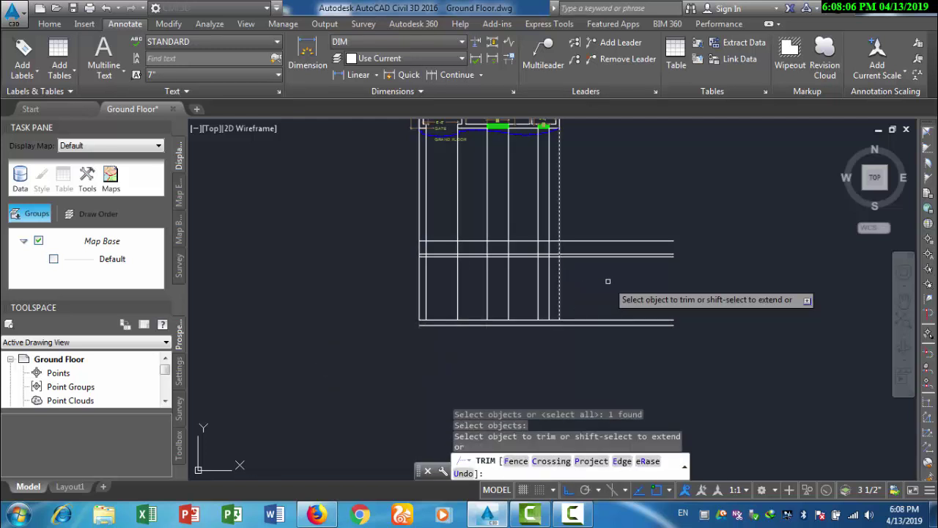
{"action": "left_click", "coordinate": [608, 281]}
{"action": "left_click", "coordinate": [588, 221]}
{"action": "key", "text": "Escape"}
- Try trimming the vertical rays above the upper line of the closely spaced roof slab pair, and undo that trim
{"action": "type", "text": "t"}
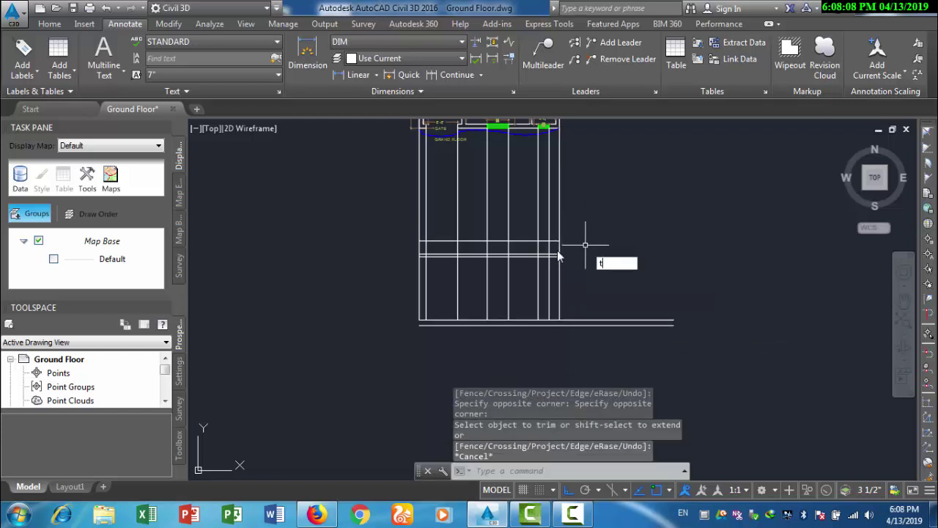
{"action": "type", "text": "s or"}
{"action": "key", "text": "Return"}
{"action": "key", "text": "Return"}
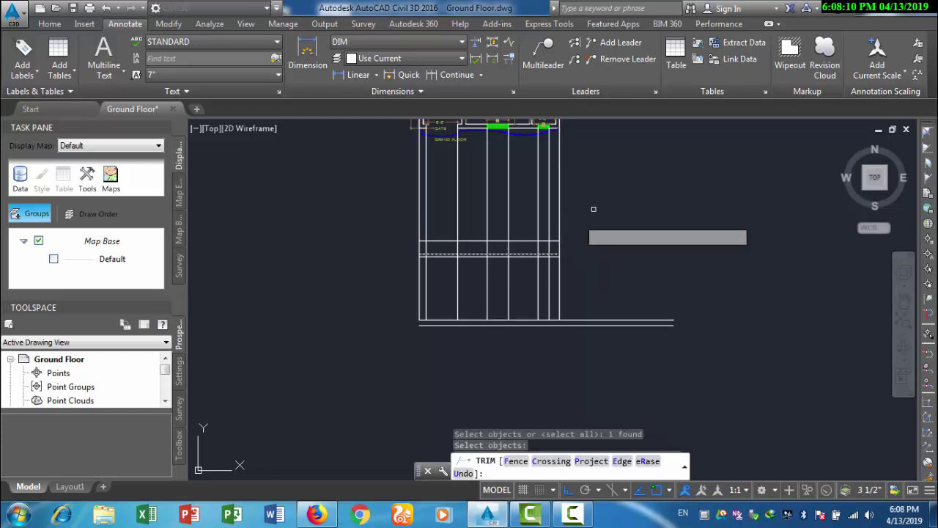
{"action": "left_click", "coordinate": [540, 204]}
{"action": "left_click", "coordinate": [335, 224]}
{"action": "scroll", "coordinate": [458, 270], "scroll_direction": "up", "scroll_amount": 2}
{"action": "key", "text": "Escape"}
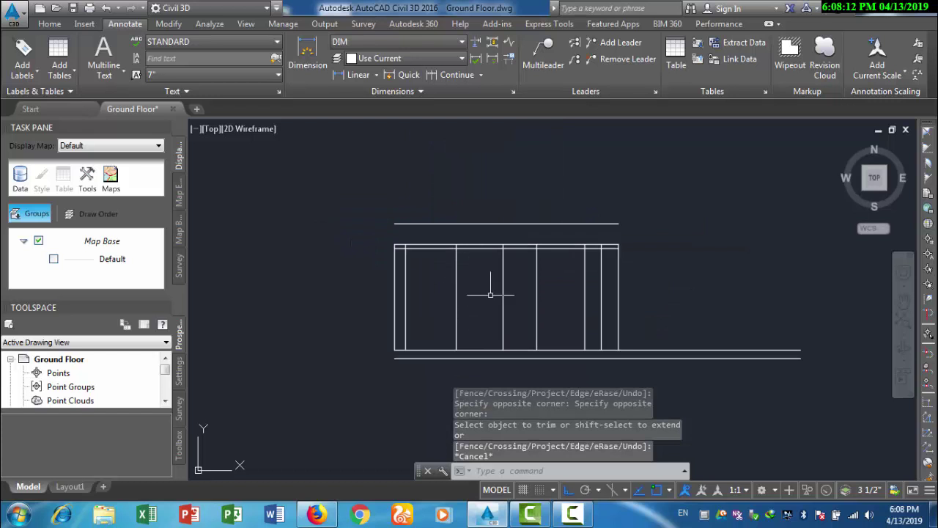
{"action": "key", "text": "ctrl+z"}
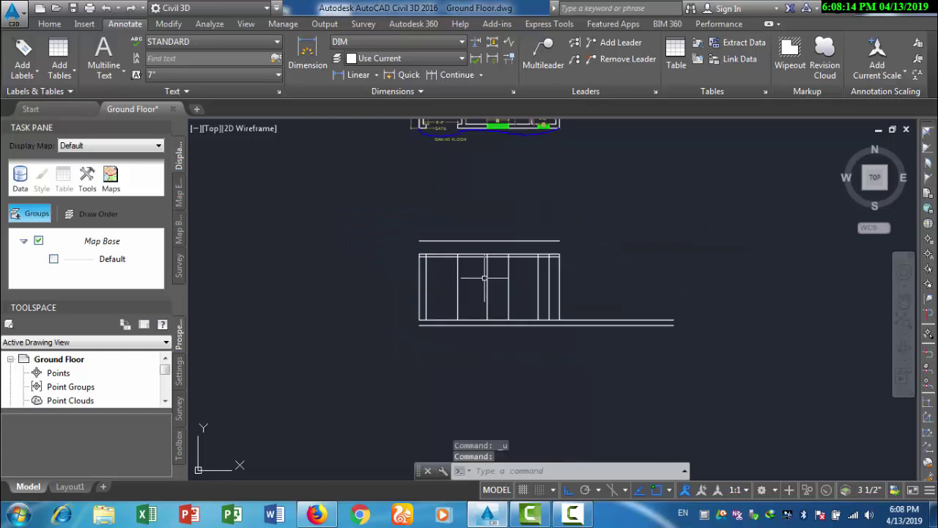
- Trim the vertical rays above the lower line of the closely spaced roof slab pair, using that line as the cutting edge
{"action": "type", "text": "ts or"}
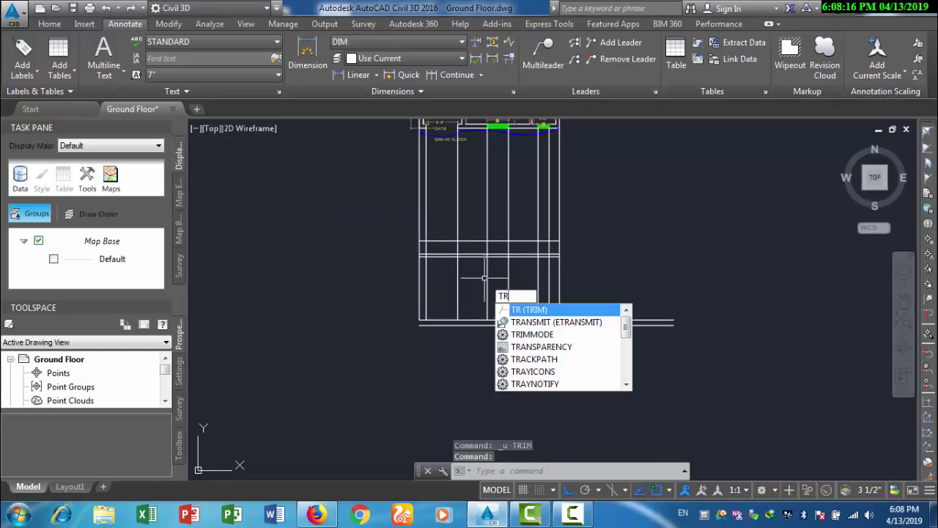
{"action": "key", "text": "Return"}
{"action": "left_click", "coordinate": [467, 257]}
{"action": "key", "text": "Return"}
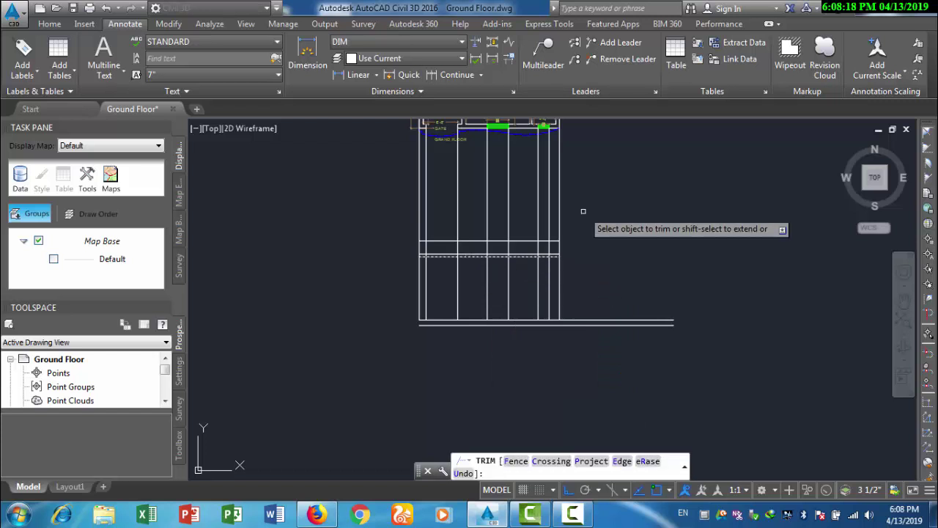
{"action": "left_click", "coordinate": [583, 206]}
{"action": "left_click", "coordinate": [387, 205]}
{"action": "key", "text": "Escape"}
- Fillet the lowest horizontal line with the rightmost and leftmost vertical lines at radius 0 to close both bottom corners
{"action": "scroll", "coordinate": [570, 341], "scroll_direction": "up", "scroll_amount": 2}
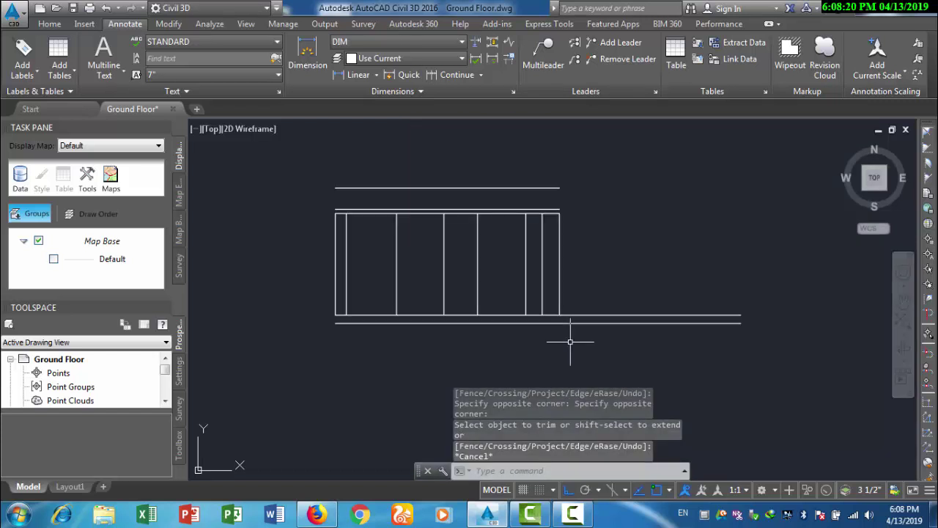
{"action": "type", "text": "f"}
{"action": "key", "text": "Return"}
{"action": "left_click", "coordinate": [555, 322]}
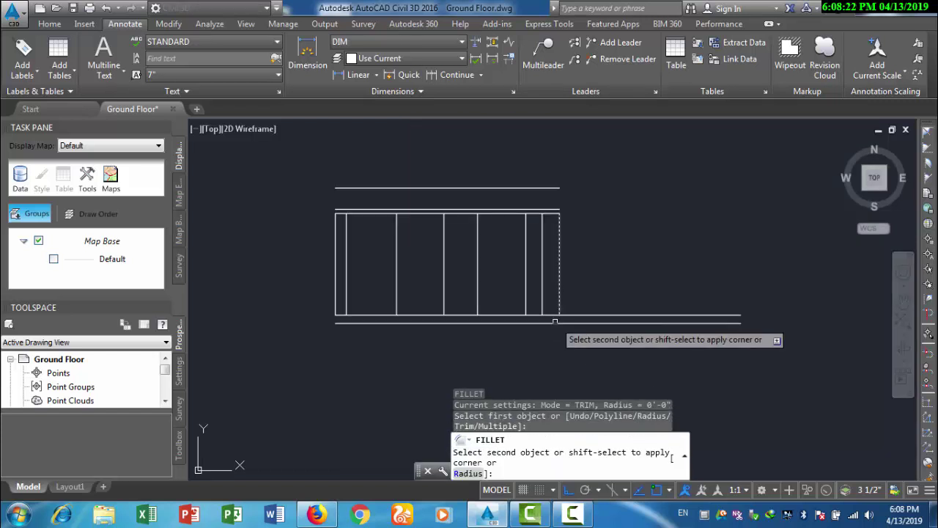
{"action": "left_click", "coordinate": [559, 311]}
{"action": "key", "text": "Return"}
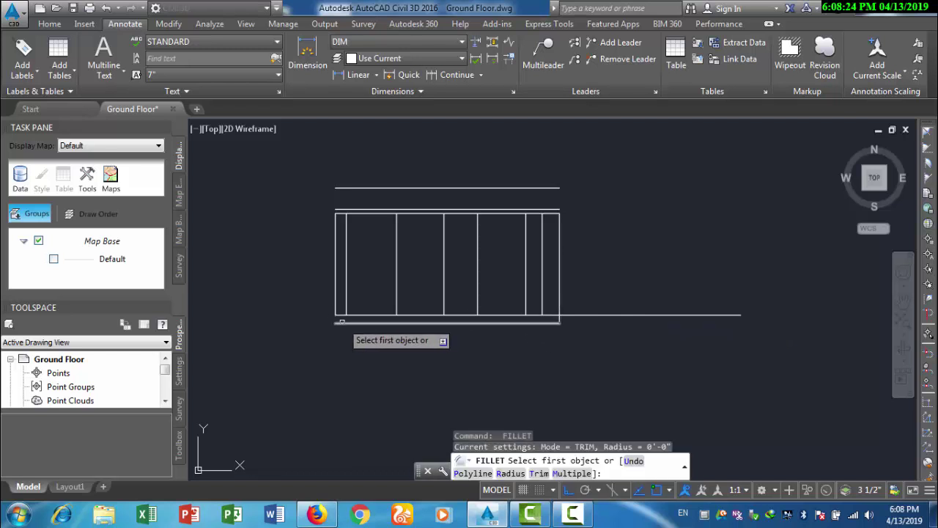
{"action": "left_click", "coordinate": [342, 321]}
{"action": "key", "text": "Escape"}
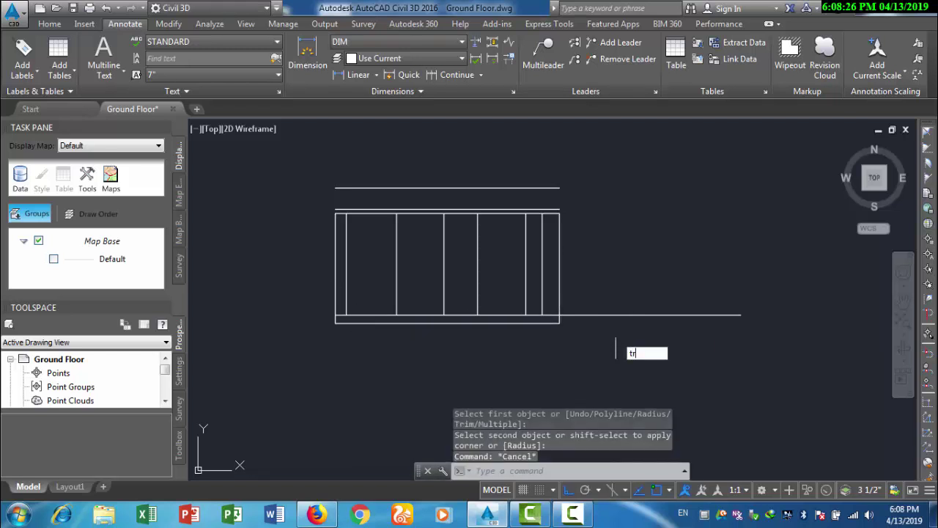
- Trim the remaining horizontal line's overhang beyond the right wall, just above the base line
{"action": "type", "text": "tr"}
{"action": "key", "text": "Return"}
{"action": "key", "text": "Return"}
{"action": "left_click", "coordinate": [572, 315]}
{"action": "scroll", "coordinate": [598, 308], "scroll_direction": "down", "scroll_amount": 2}
{"action": "mouse_move", "coordinate": [548, 232]}
{"action": "middle_mouse_down"}
{"action": "mouse_move", "coordinate": [543, 331]}
{"action": "mouse_move", "coordinate": [521, 273]}
{"action": "middle_mouse_up"}
{"action": "key", "text": "Escape"}
- Draw vertical lines from the top corners of the walls up to the topmost horizontal line at both ends of the elevation
{"action": "type", "text": "l"}
{"action": "key", "text": "Return"}
{"action": "scroll", "coordinate": [404, 288], "scroll_direction": "up", "scroll_amount": 4}
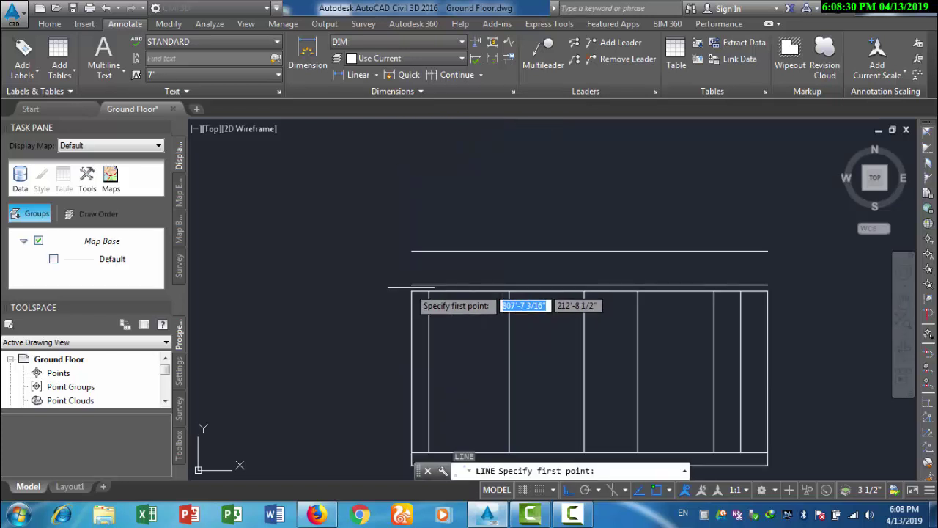
{"action": "left_click", "coordinate": [412, 291]}
{"action": "left_click", "coordinate": [412, 252]}
{"action": "key", "text": "Escape"}
{"action": "type", "text": "l"}
{"action": "key", "text": "Return"}
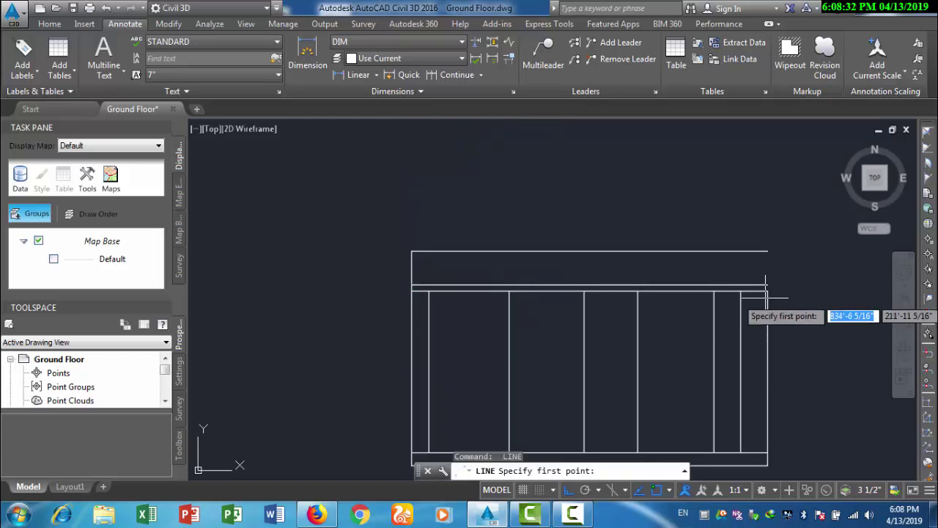
{"action": "left_click", "coordinate": [768, 291]}
{"action": "left_click", "coordinate": [768, 251]}
{"action": "key", "text": "Escape"}
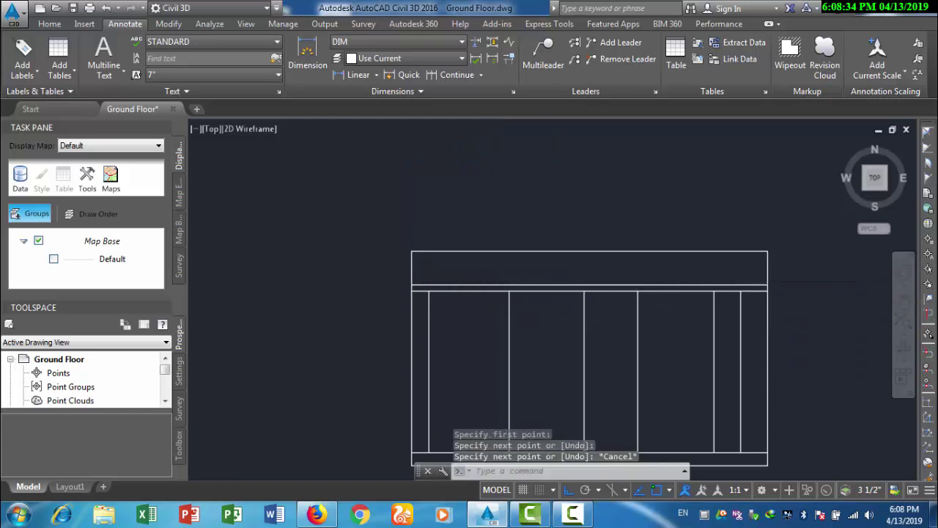
{"action": "scroll", "coordinate": [440, 262], "scroll_direction": "down", "scroll_amount": 2}
{"action": "scroll", "coordinate": [445, 268], "scroll_direction": "down", "scroll_amount": 2}
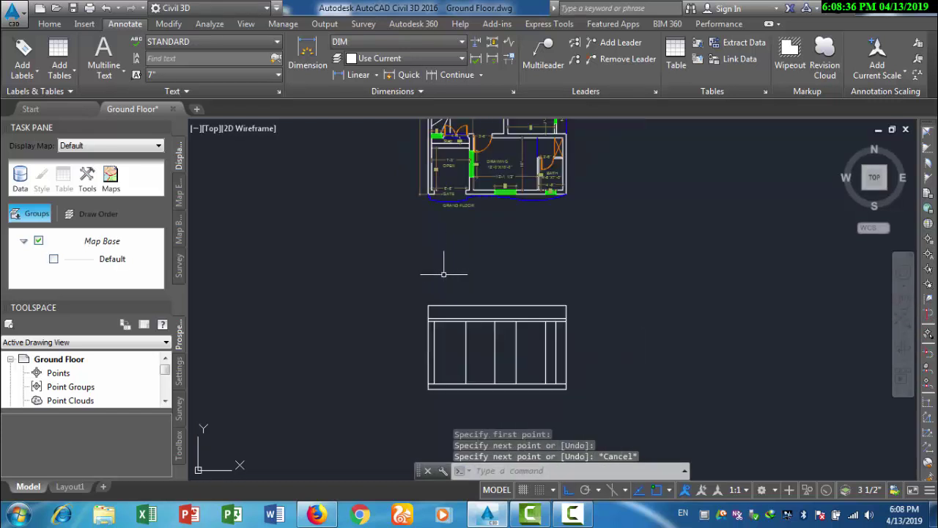
{"action": "scroll", "coordinate": [437, 199], "scroll_direction": "up", "scroll_amount": 4}
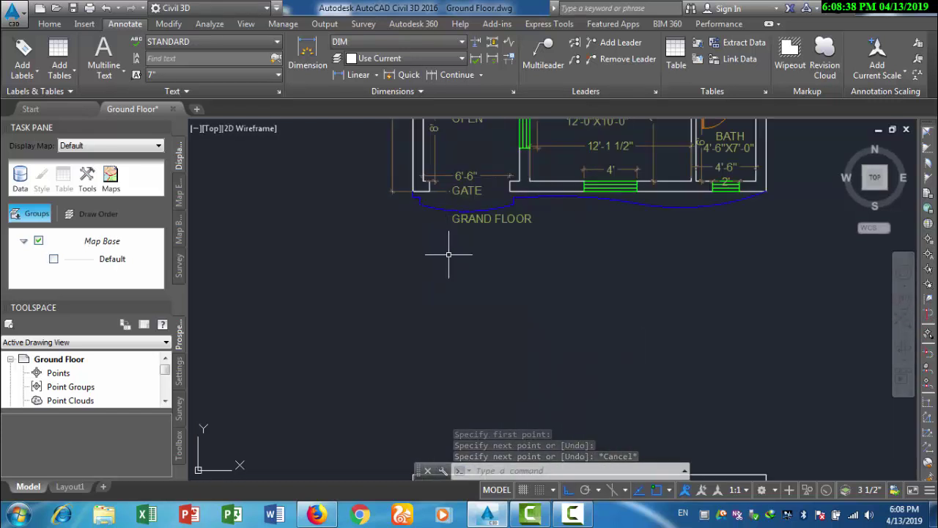
{"action": "type", "text": "ray"}
{"action": "key", "text": "Return"}
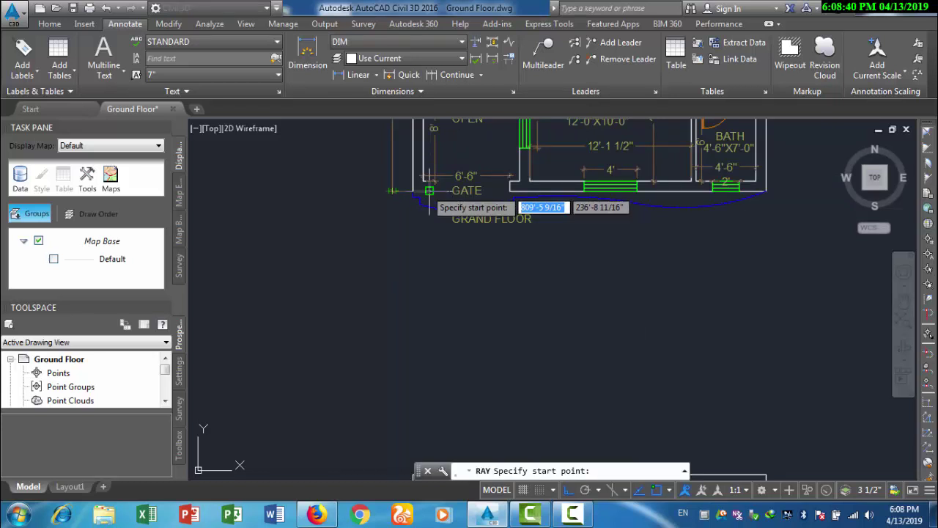
{"action": "left_click", "coordinate": [429, 191]}
{"action": "middle_click_drag", "start_coordinate": [439, 308], "coordinate": [416, 162]}
{"action": "key", "text": "Escape"}
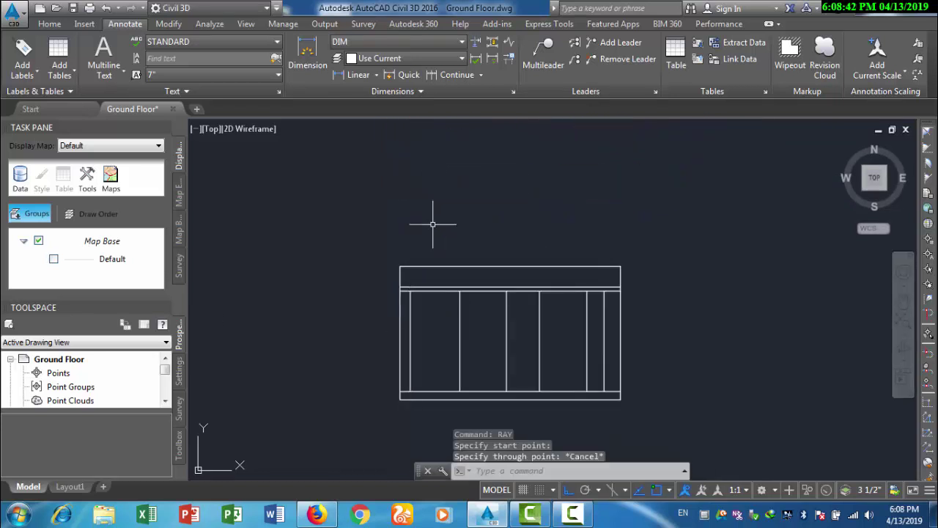
- Offset the floor line at the foot of the walls 8' upward for the gate height
{"action": "scroll", "coordinate": [422, 356], "scroll_direction": "up", "scroll_amount": 3}
{"action": "middle_click_drag", "start_coordinate": [423, 356], "coordinate": [413, 285]}
{"action": "type", "text": "o"}
{"action": "key", "text": "Return"}
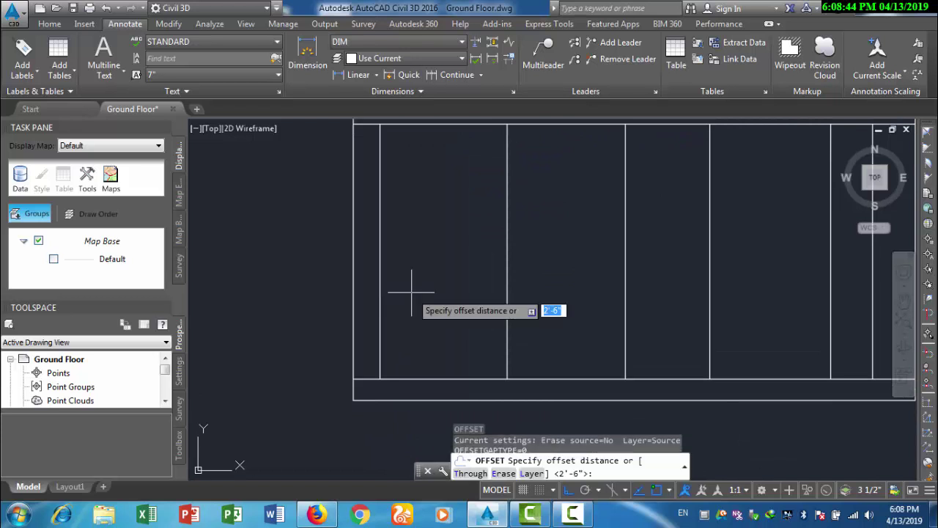
{"action": "type", "text": "8'"}
{"action": "key", "text": "Return"}
{"action": "left_click", "coordinate": [417, 380]}
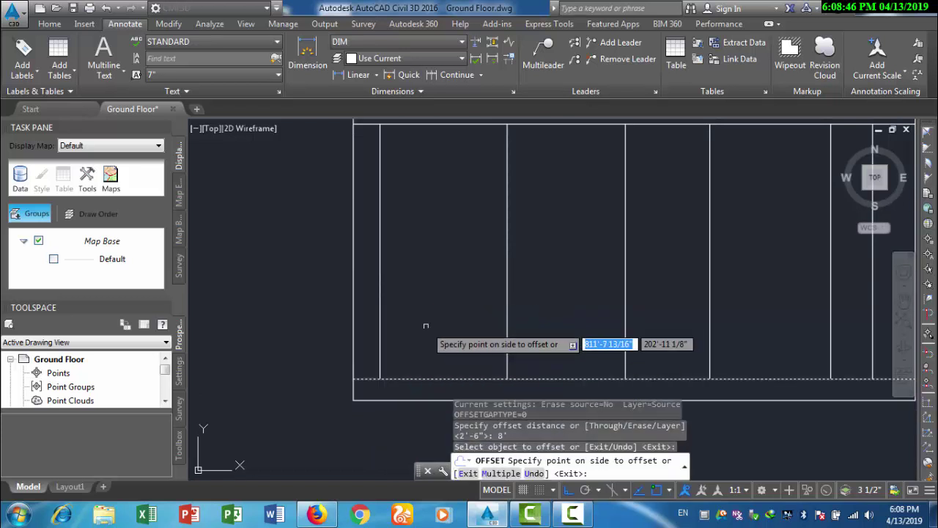
{"action": "left_click", "coordinate": [432, 321]}
{"action": "key", "text": "Escape"}
- Trim the gate's side lines above the 8' line and that line's segments on either side of the gate
{"action": "type", "text": "tr"}
{"action": "key", "text": "Return"}
{"action": "key", "text": "Return"}
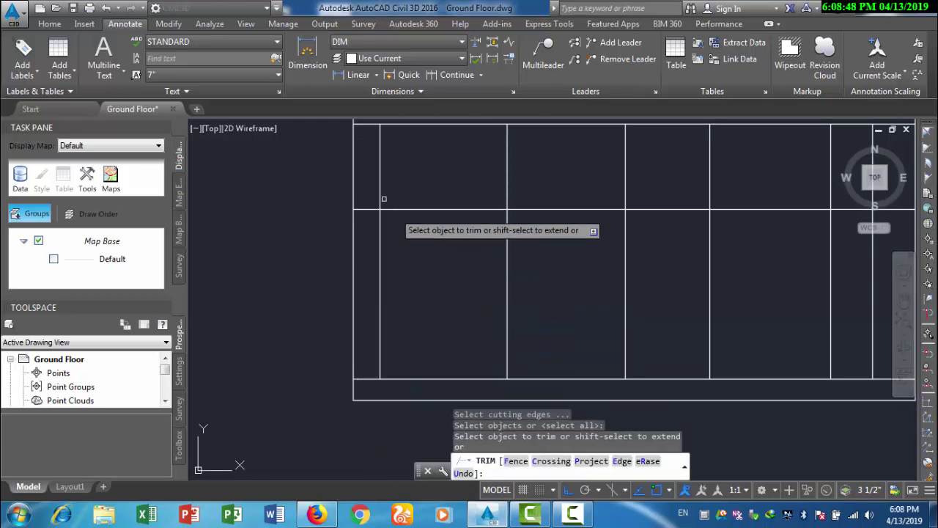
{"action": "left_click", "coordinate": [381, 194]}
{"action": "left_click", "coordinate": [507, 192]}
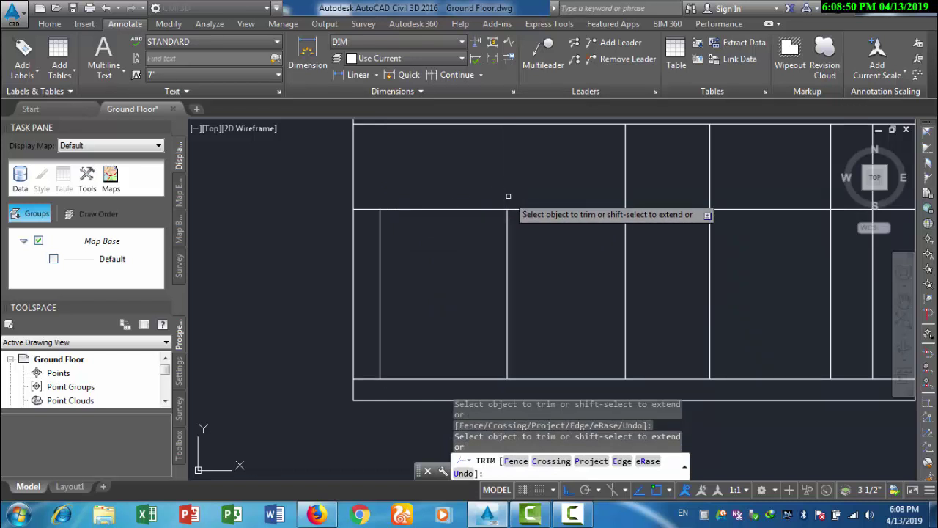
{"action": "left_click", "coordinate": [517, 210]}
{"action": "left_click", "coordinate": [368, 210]}
{"action": "key", "text": "Escape"}
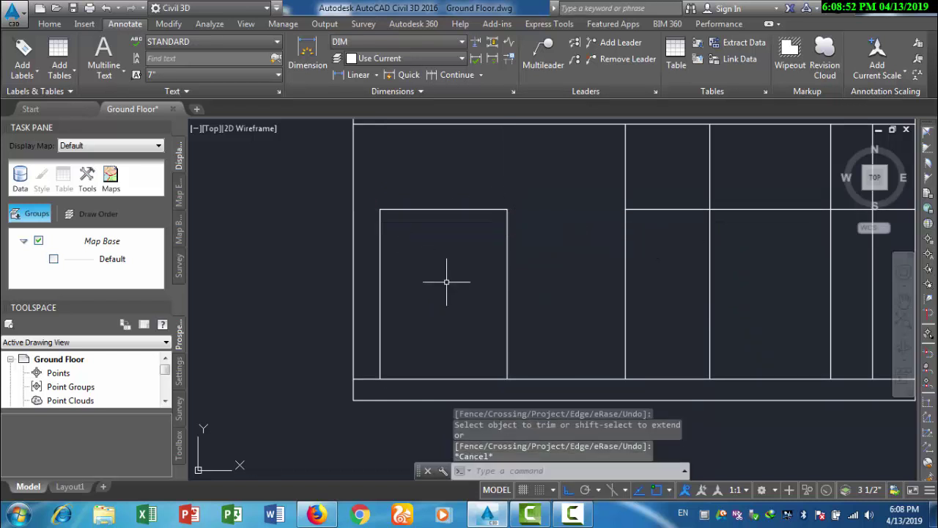
- Draw a vertical polyline from the midpoint of the gate's top edge down to the floor line
{"action": "type", "text": "pl"}
{"action": "key", "text": "Return"}
{"action": "left_click", "coordinate": [443, 210]}
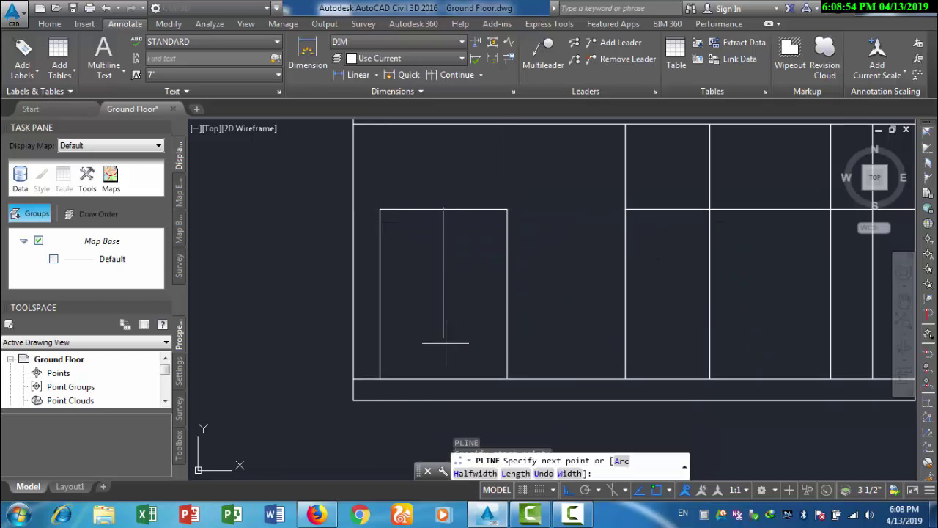
{"action": "left_click", "coordinate": [443, 379]}
{"action": "key", "text": "Escape"}
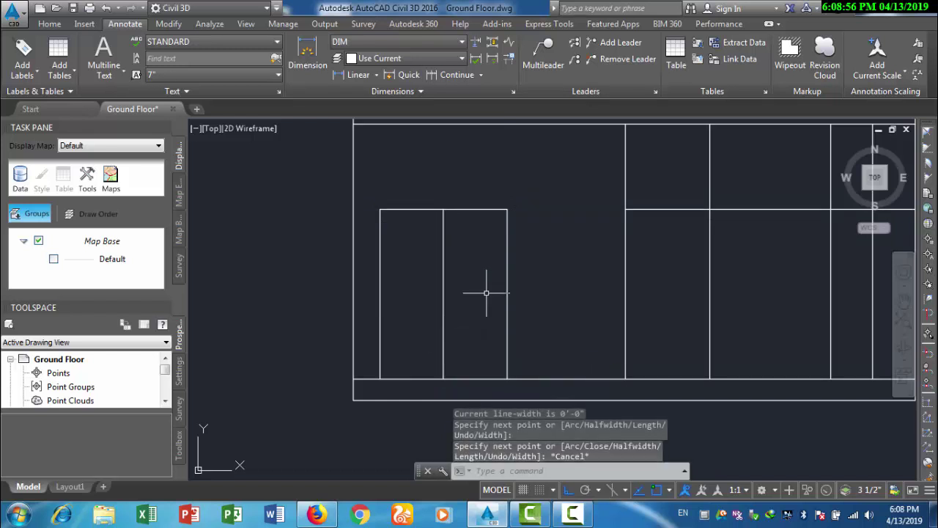
{"action": "scroll", "coordinate": [443, 334], "scroll_direction": "down", "scroll_amount": 1}
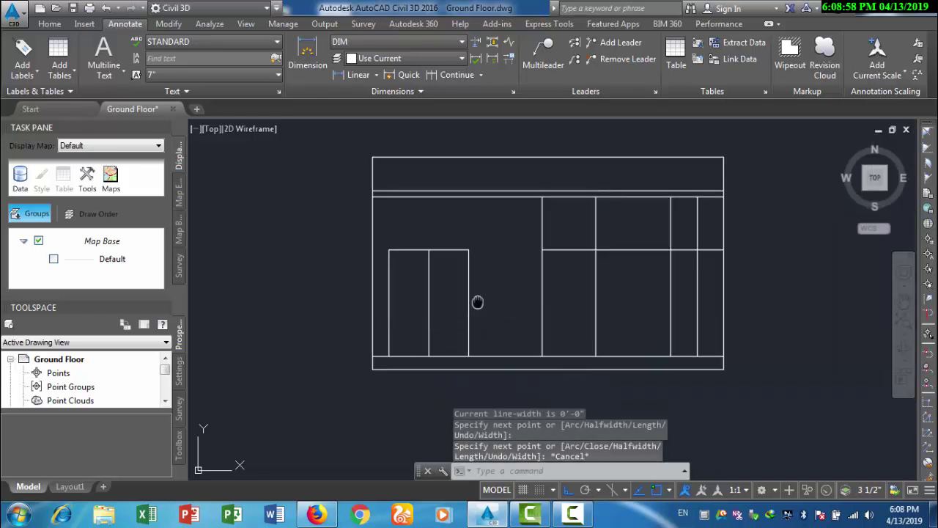
{"action": "scroll", "coordinate": [477, 302], "scroll_direction": "down", "scroll_amount": 3}
{"action": "middle_click_drag", "start_coordinate": [467, 186], "coordinate": [467, 178]}
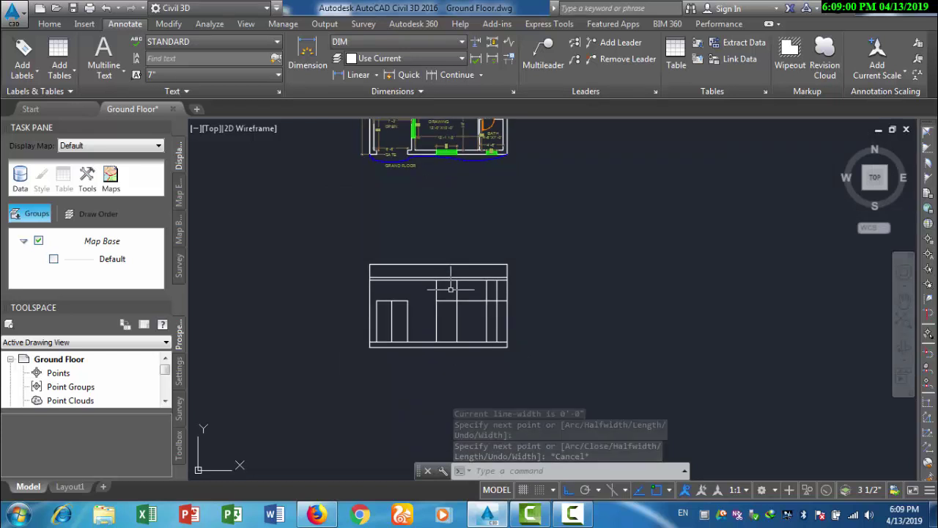
{"action": "scroll", "coordinate": [448, 344], "scroll_direction": "up", "scroll_amount": 4}
{"action": "type", "text": "o"}
{"action": "key", "text": "Return"}
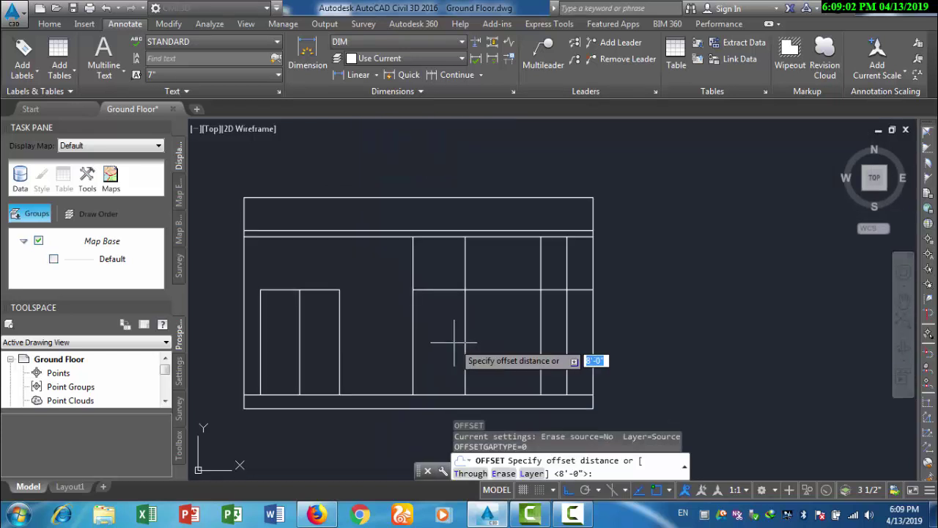
{"action": "key", "text": "Return"}
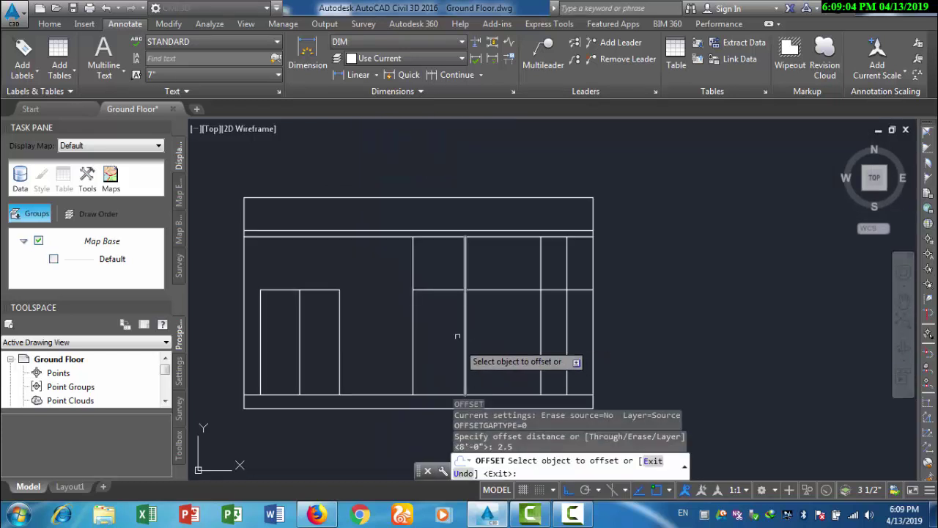
{"action": "key", "text": "Escape"}
- Offset the floor line 2.5' upward for the window sill level
{"action": "key", "text": "Return"}
{"action": "type", "text": "2.5'"}
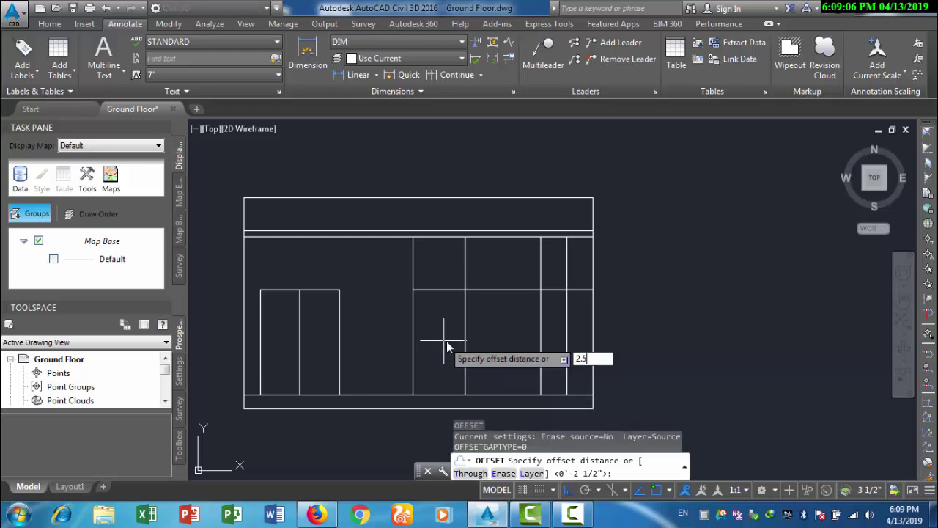
{"action": "key", "text": "Return"}
{"action": "left_click", "coordinate": [437, 394]}
{"action": "left_click", "coordinate": [443, 377]}
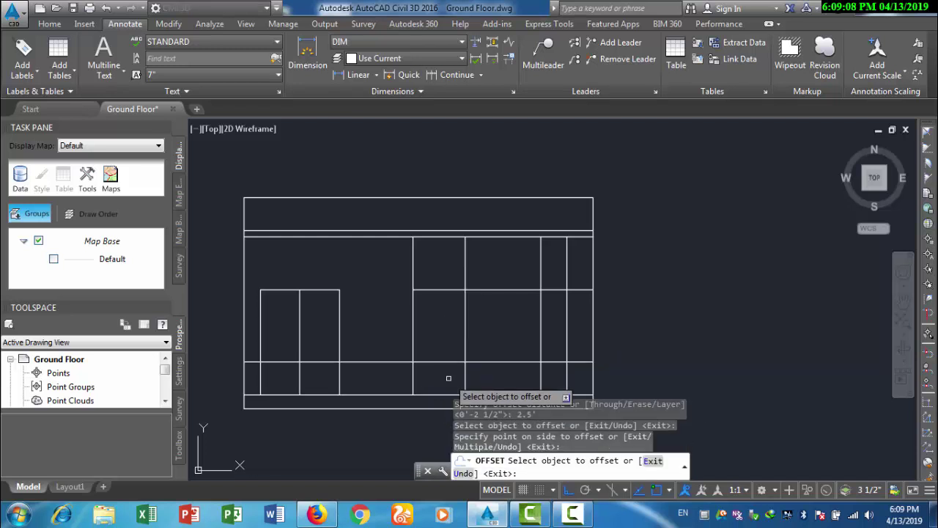
- Trim the sill line between the gate and the middle window, and the sill and 8' lines between the two windows
{"action": "key", "text": "Escape"}
{"action": "key", "text": "Return"}
{"action": "key", "text": "Return"}
{"action": "left_click", "coordinate": [406, 367]}
{"action": "left_click", "coordinate": [408, 351]}
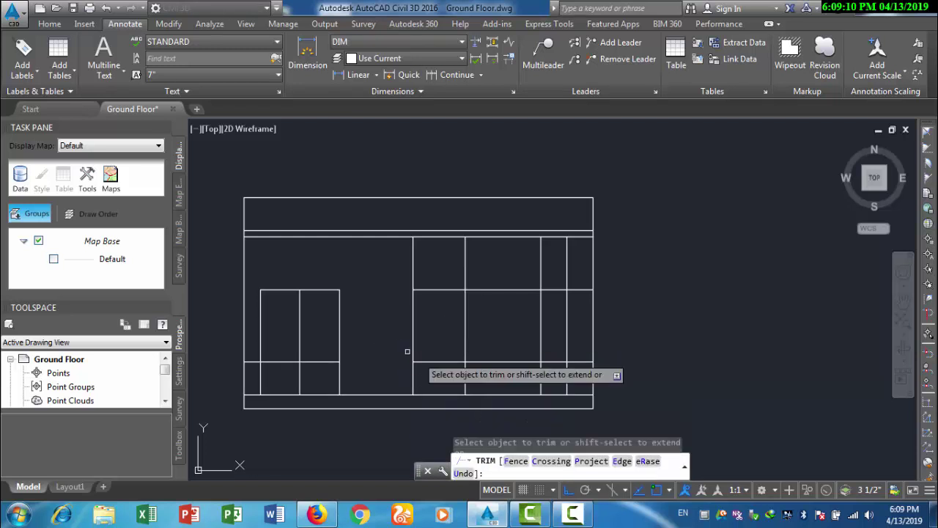
{"action": "left_click", "coordinate": [496, 372]}
{"action": "left_click", "coordinate": [504, 353]}
{"action": "left_click", "coordinate": [483, 294]}
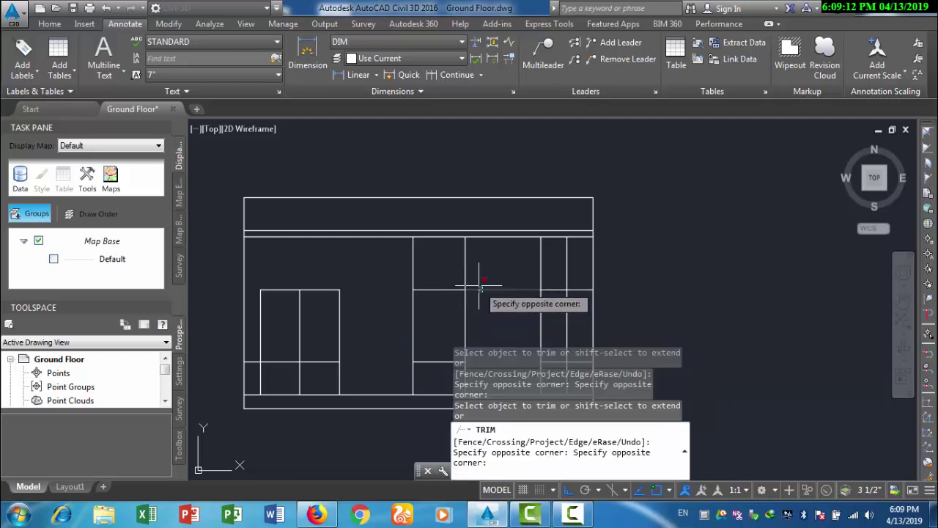
{"action": "left_click", "coordinate": [480, 285]}
{"action": "middle_click_drag", "start_coordinate": [506, 318], "coordinate": [462, 249]}
{"action": "key", "text": "Escape"}
- Erase the leftover sill line segment crossing the gate
{"action": "left_click", "coordinate": [288, 291]}
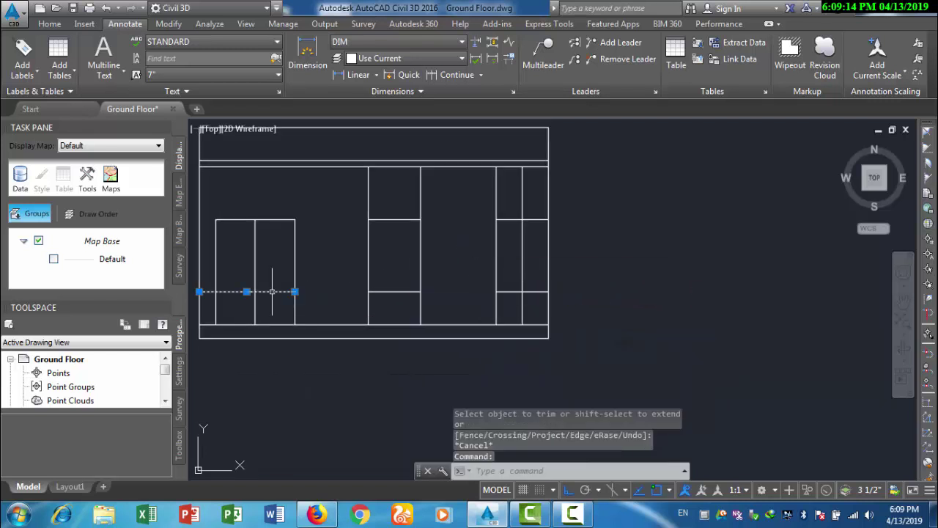
{"action": "type", "text": "E"}
{"action": "key", "text": "Return"}
{"action": "middle_click_drag", "start_coordinate": [405, 251], "coordinate": [458, 297]}
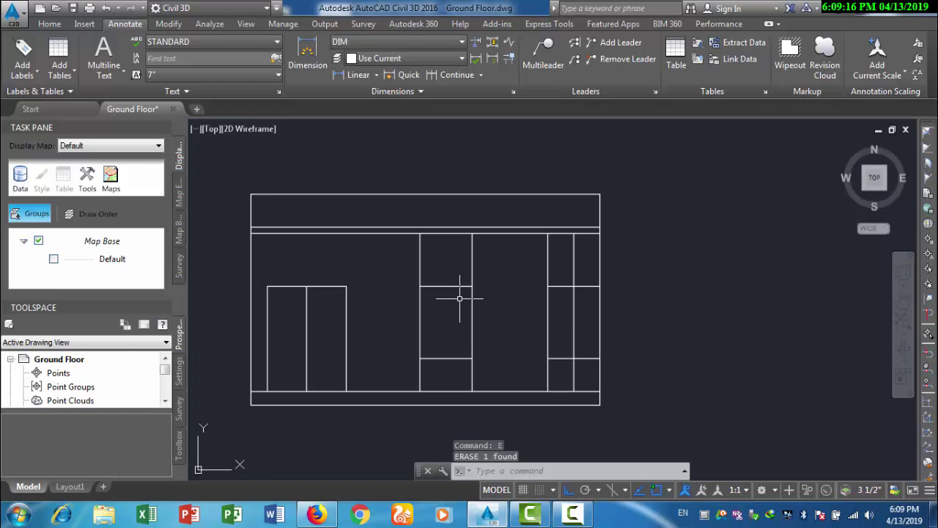
- Trim the middle window's side lines above its head line and below its sill
{"action": "type", "text": "TR"}
{"action": "key", "text": "Return"}
{"action": "key", "text": "Return"}
{"action": "left_click", "coordinate": [490, 260]}
{"action": "left_click", "coordinate": [400, 280]}
{"action": "middle_click_drag", "start_coordinate": [464, 343], "coordinate": [444, 278]}
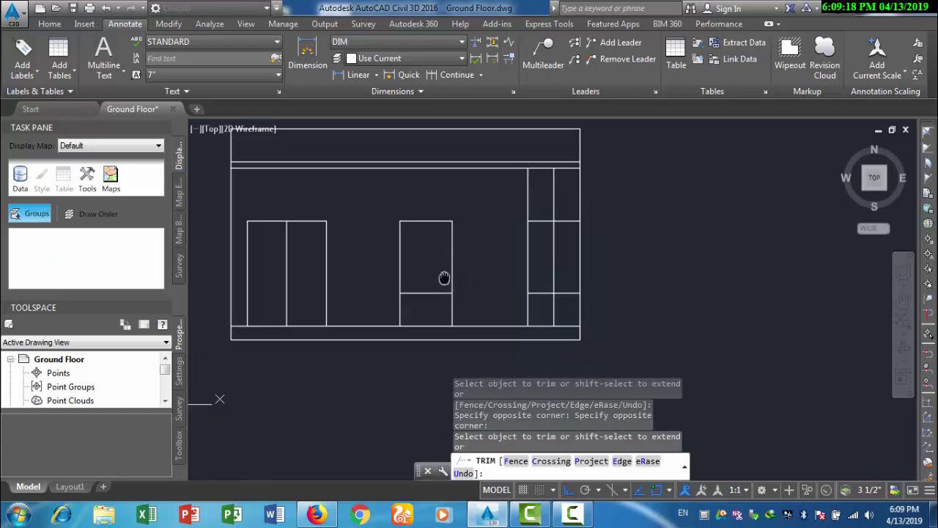
{"action": "left_click", "coordinate": [462, 295]}
{"action": "left_click", "coordinate": [380, 311]}
{"action": "scroll", "coordinate": [486, 242], "scroll_direction": "down", "scroll_amount": 4}
{"action": "mouse_move", "coordinate": [487, 231]}
{"action": "middle_mouse_down"}
{"action": "mouse_move", "coordinate": [500, 308]}
{"action": "mouse_move", "coordinate": [485, 285]}
{"action": "middle_mouse_up"}
{"action": "scroll", "coordinate": [477, 357], "scroll_direction": "up", "scroll_amount": 4}
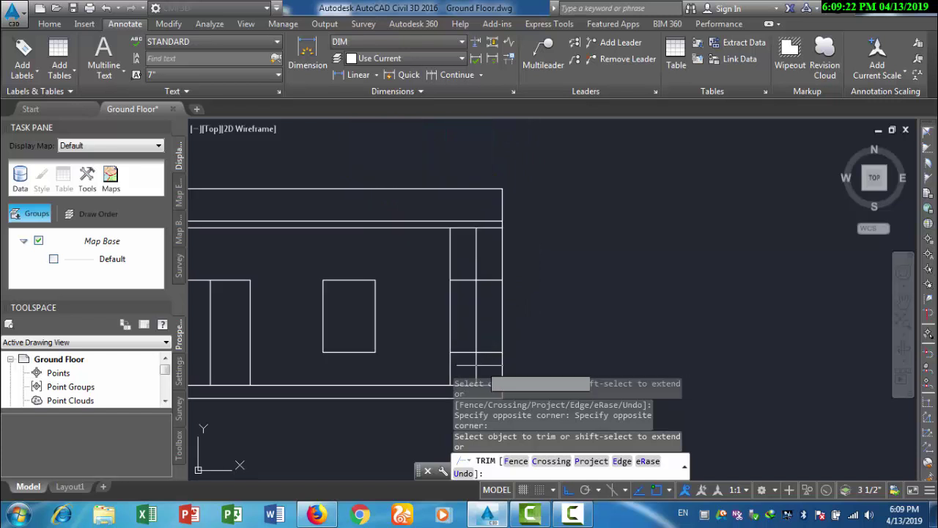
- Trim the narrow window's side lines above and below the opening, and the head and sill segments between it and the outer wall
{"action": "left_click", "coordinate": [479, 365]}
{"action": "left_click", "coordinate": [419, 360]}
{"action": "left_click", "coordinate": [487, 354]}
{"action": "left_click", "coordinate": [486, 267]}
{"action": "left_click", "coordinate": [487, 312]}
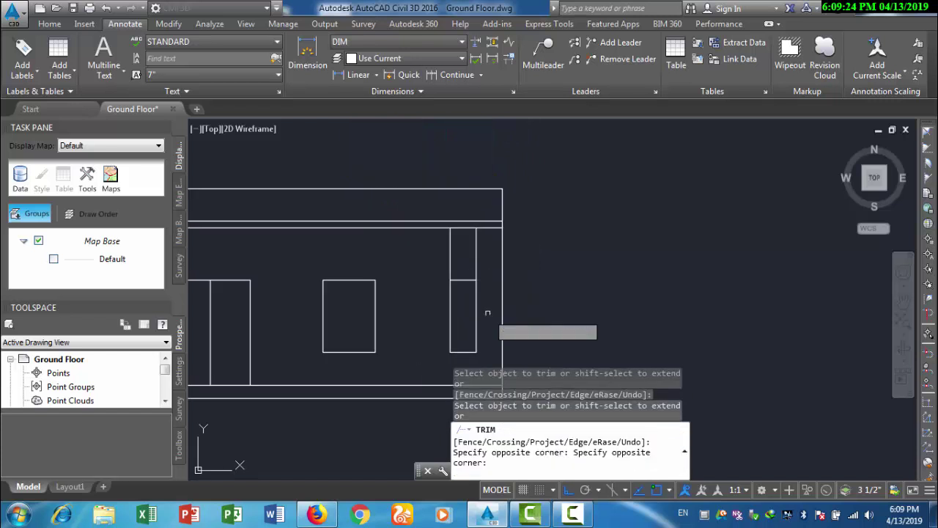
{"action": "left_click", "coordinate": [487, 263]}
{"action": "left_click", "coordinate": [419, 267]}
{"action": "scroll", "coordinate": [613, 274], "scroll_direction": "down", "scroll_amount": 4}
{"action": "scroll", "coordinate": [464, 296], "scroll_direction": "up", "scroll_amount": 2}
{"action": "middle_click_drag", "start_coordinate": [463, 296], "coordinate": [345, 296]}
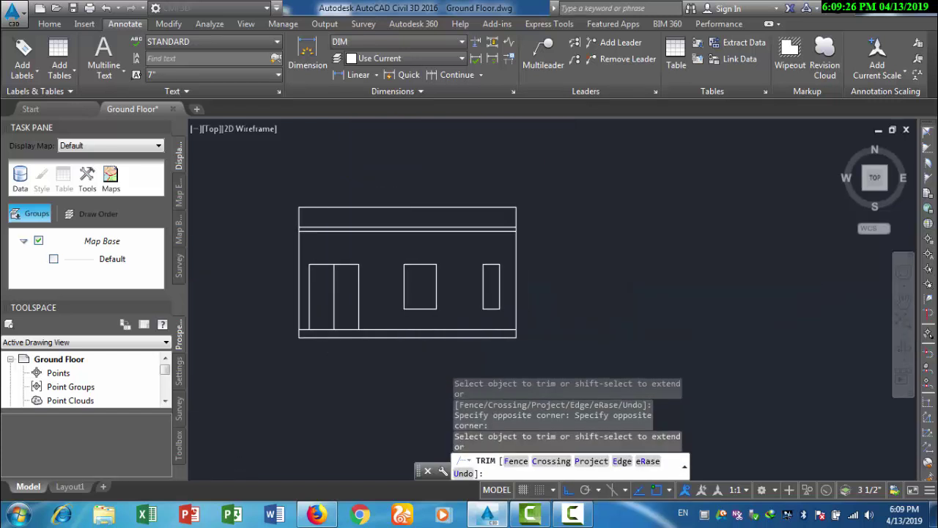
{"action": "key", "text": "Escape"}
{"action": "scroll", "coordinate": [372, 341], "scroll_direction": "up", "scroll_amount": 2}
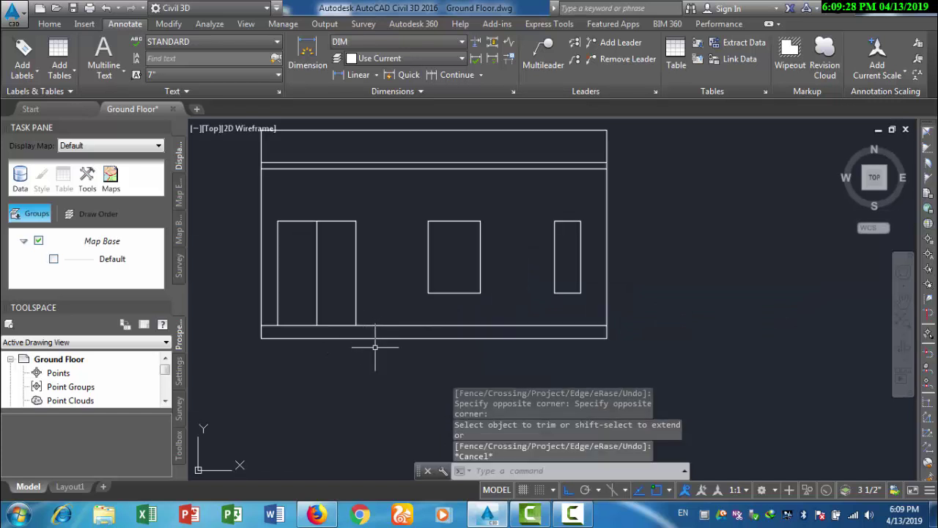
{"action": "type", "text": "o"}
{"action": "key", "text": "Return"}
{"action": "key", "text": "Escape"}
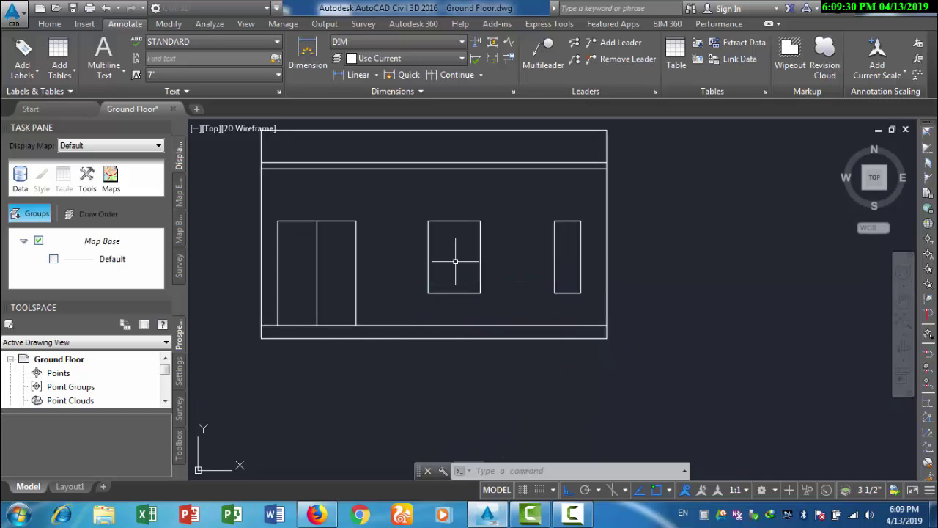
- Draw a vertical centre line in each of the two windows, from the sill's midpoint to the head's midpoint
{"action": "type", "text": "l"}
{"action": "key", "text": "Return"}
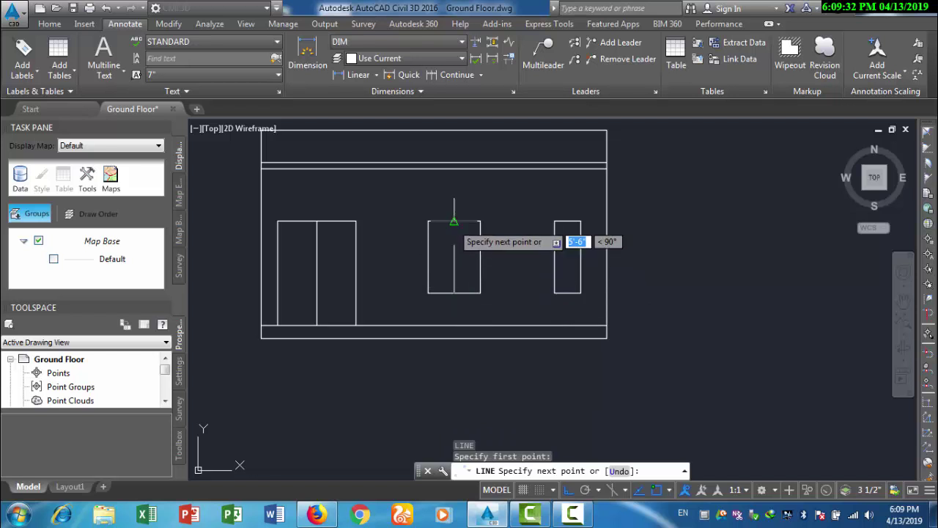
{"action": "left_click", "coordinate": [454, 220]}
{"action": "key", "text": "Escape"}
{"action": "key", "text": "Return"}
{"action": "left_click", "coordinate": [567, 293]}
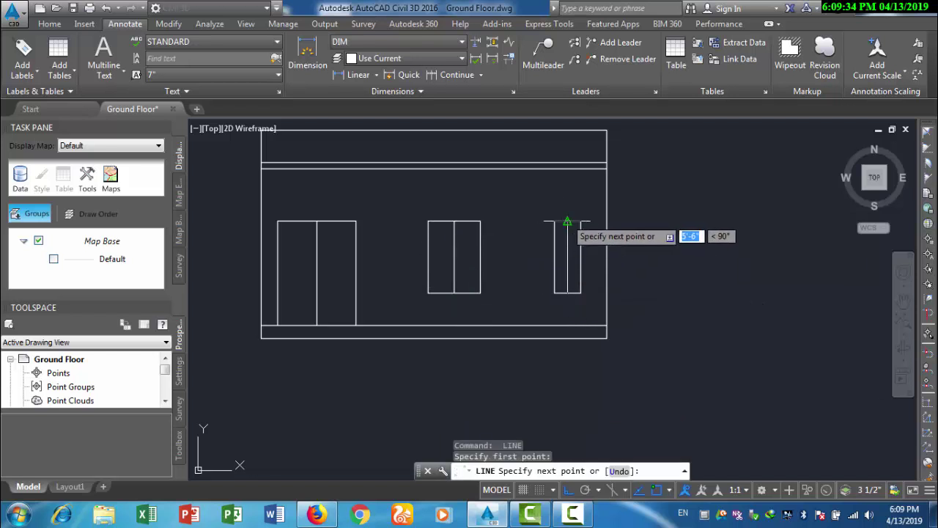
{"action": "left_click", "coordinate": [567, 221]}
{"action": "key", "text": "Escape"}
- Offset the middle window's frame edges 1" inward
{"action": "type", "text": "o"}
{"action": "key", "text": "Return"}
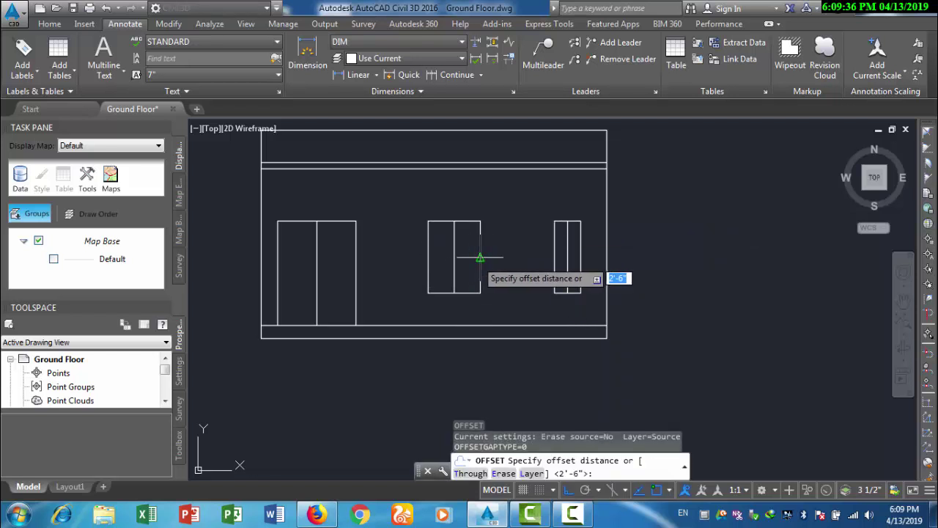
{"action": "type", "text": "1"}
{"action": "key", "text": "Return"}
{"action": "left_click", "coordinate": [472, 219]}
{"action": "left_click", "coordinate": [475, 251]}
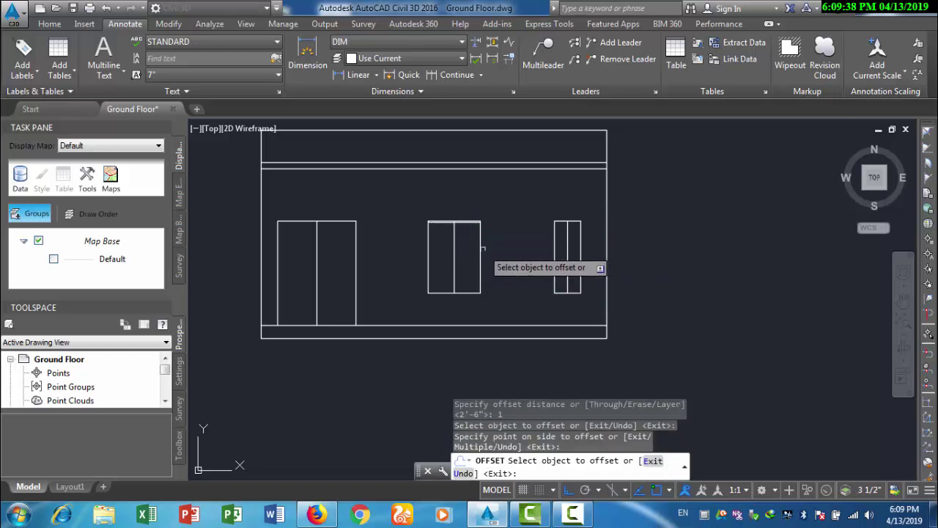
{"action": "left_click", "coordinate": [477, 249]}
{"action": "left_click", "coordinate": [476, 248]}
{"action": "left_click", "coordinate": [477, 249]}
{"action": "left_click", "coordinate": [422, 258]}
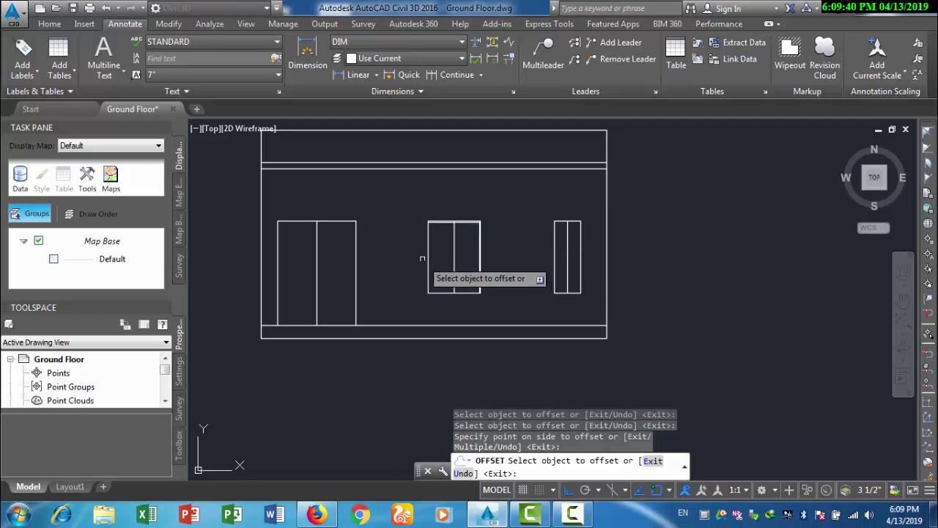
{"action": "left_click", "coordinate": [429, 257]}
{"action": "left_click", "coordinate": [447, 289]}
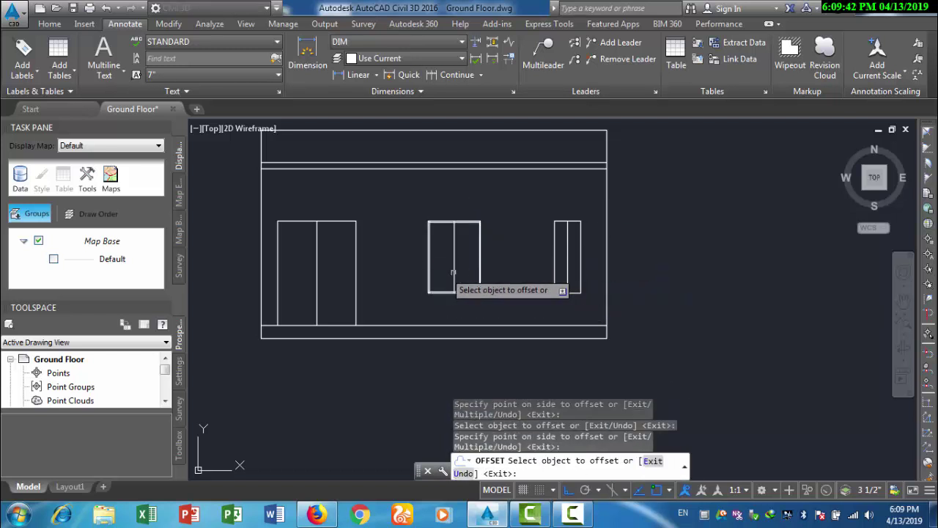
- Offset the middle window's vertical centre line 1" to the left to complete the double mullion
{"action": "scroll", "coordinate": [452, 266], "scroll_direction": "up", "scroll_amount": 4}
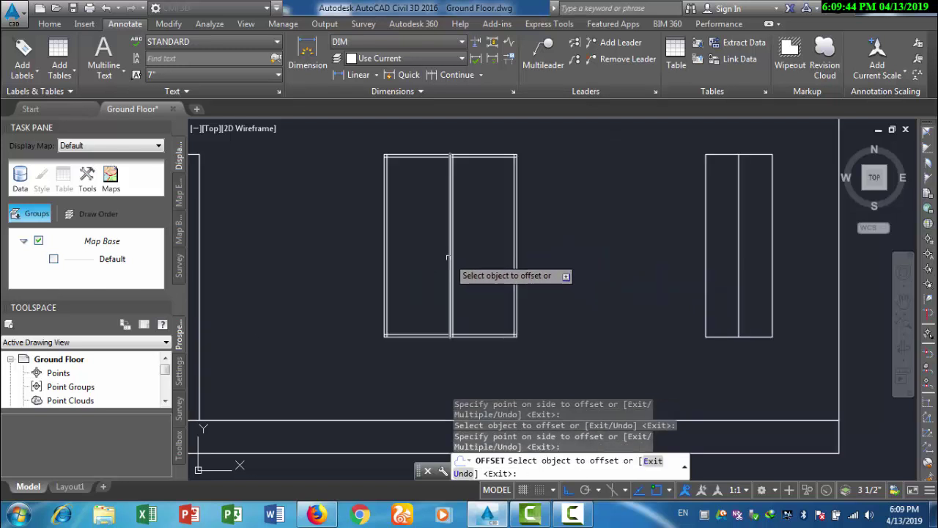
{"action": "left_click", "coordinate": [447, 258]}
{"action": "left_click", "coordinate": [430, 260]}
- Offset the narrow window's frame edges 1" inward and its centre line 1" to the right
{"action": "scroll", "coordinate": [474, 306], "scroll_direction": "down", "scroll_amount": 4}
{"action": "scroll", "coordinate": [592, 294], "scroll_direction": "up", "scroll_amount": 4}
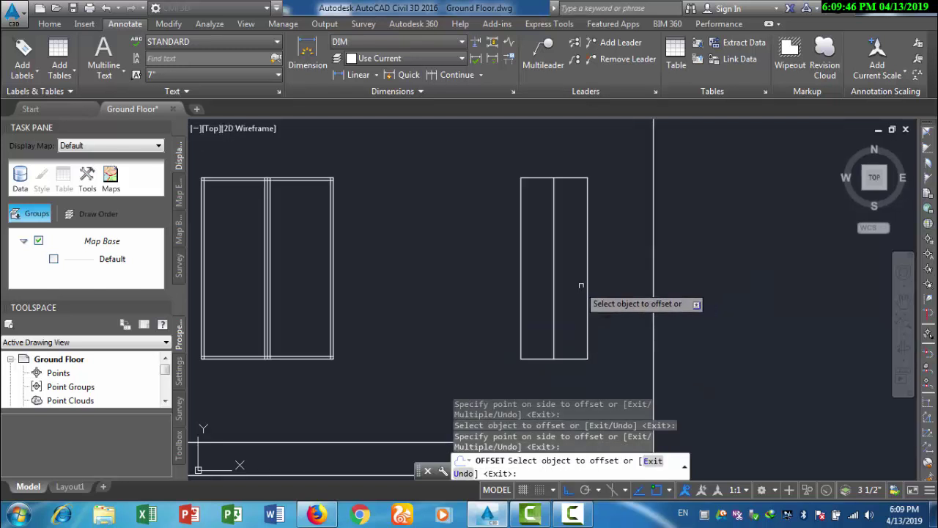
{"action": "left_click", "coordinate": [587, 286]}
{"action": "left_click", "coordinate": [551, 289]}
{"action": "left_click", "coordinate": [555, 290]}
{"action": "left_click", "coordinate": [575, 290]}
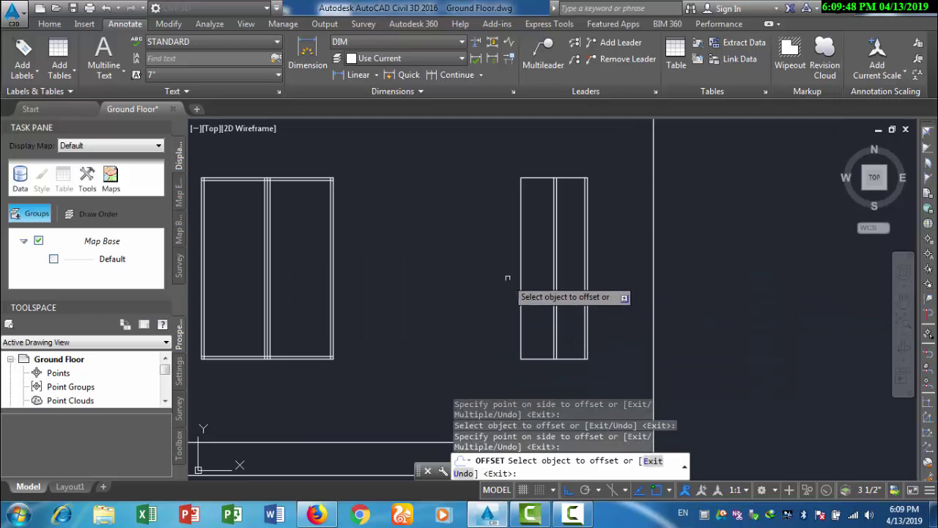
{"action": "left_click", "coordinate": [519, 279]}
{"action": "left_click", "coordinate": [546, 261]}
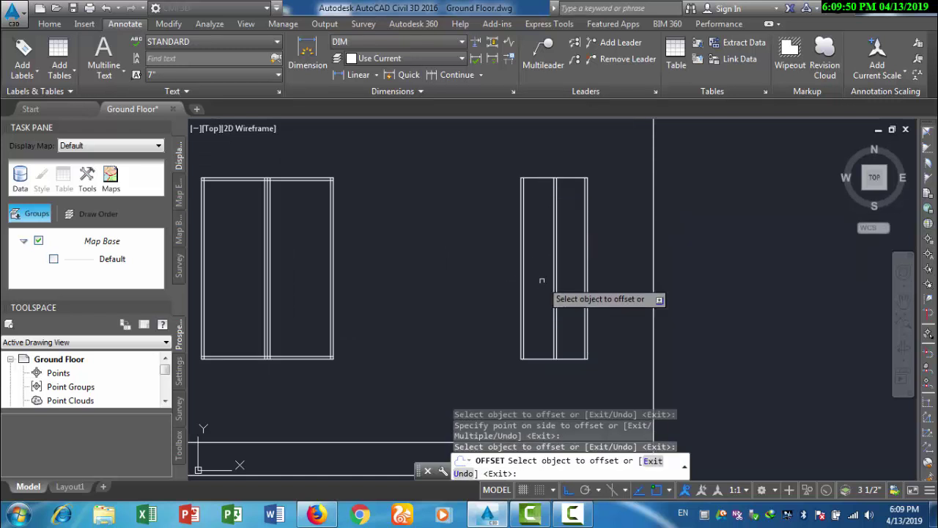
{"action": "left_click", "coordinate": [541, 177]}
{"action": "left_click", "coordinate": [541, 214]}
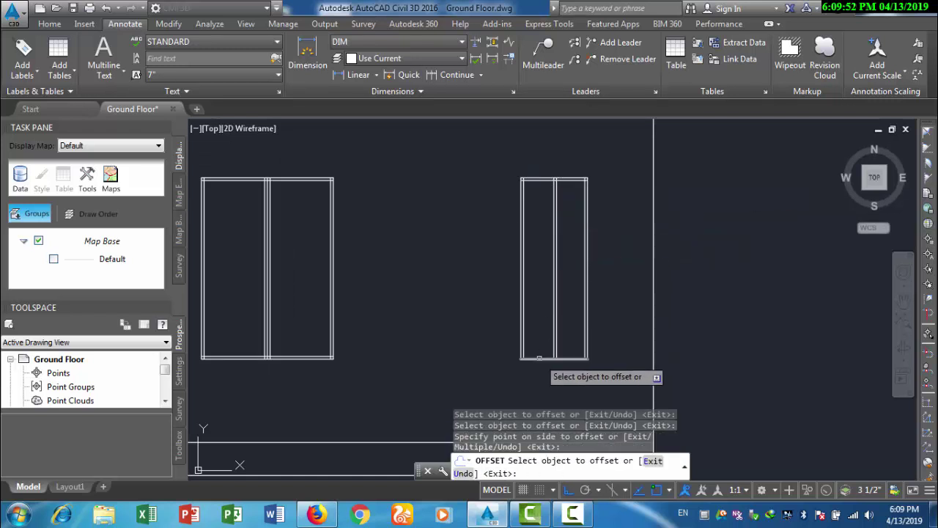
{"action": "scroll", "coordinate": [545, 330], "scroll_direction": "down", "scroll_amount": 5}
{"action": "key", "text": "Escape"}
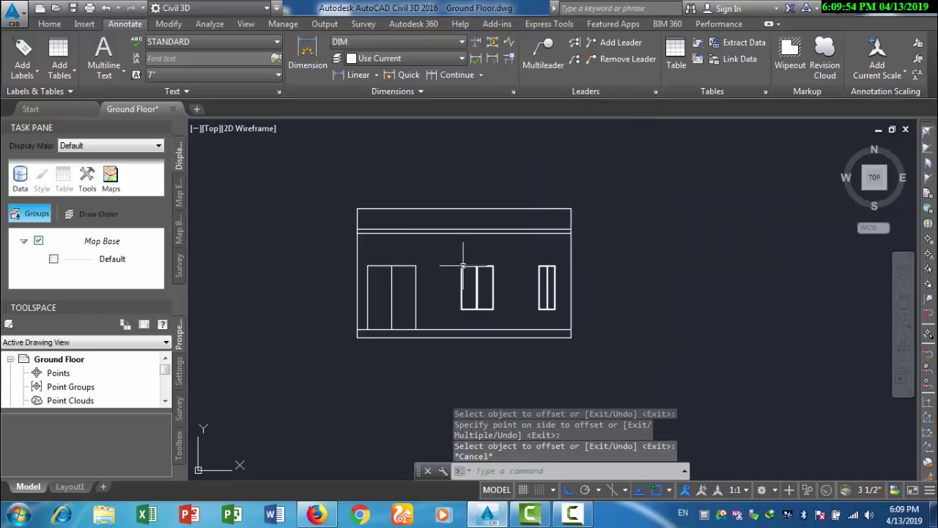
- Draw two vertical rays downward from the corners of the small blue step at the plan's left front corner
{"action": "scroll", "coordinate": [457, 297], "scroll_direction": "up", "scroll_amount": 2}
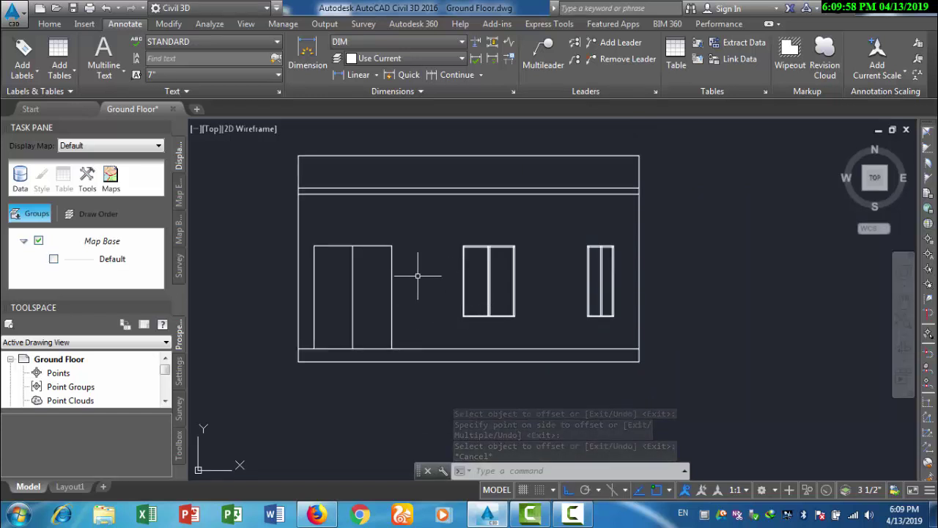
{"action": "middle_click_drag", "start_coordinate": [334, 203], "coordinate": [366, 352]}
{"action": "scroll", "coordinate": [369, 378], "scroll_direction": "down", "scroll_amount": 3}
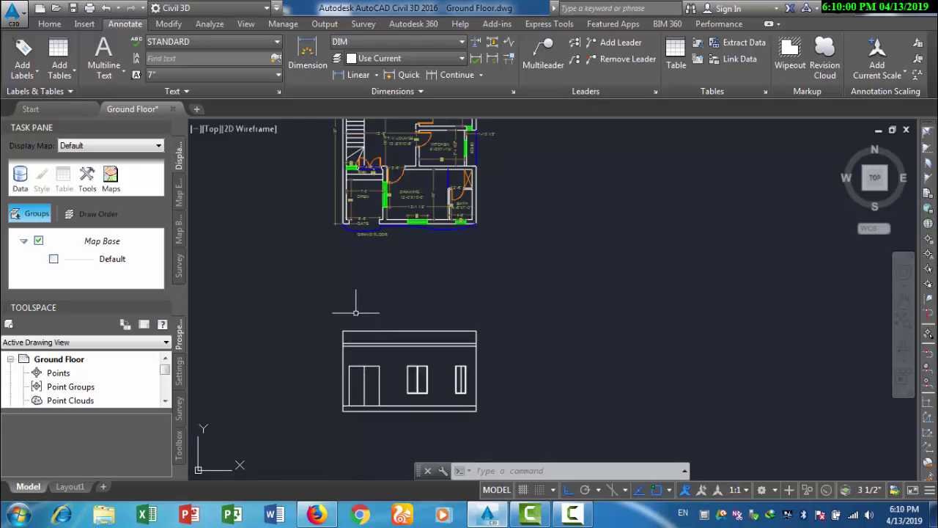
{"action": "scroll", "coordinate": [359, 301], "scroll_direction": "up", "scroll_amount": 2}
{"action": "scroll", "coordinate": [337, 182], "scroll_direction": "up", "scroll_amount": 4}
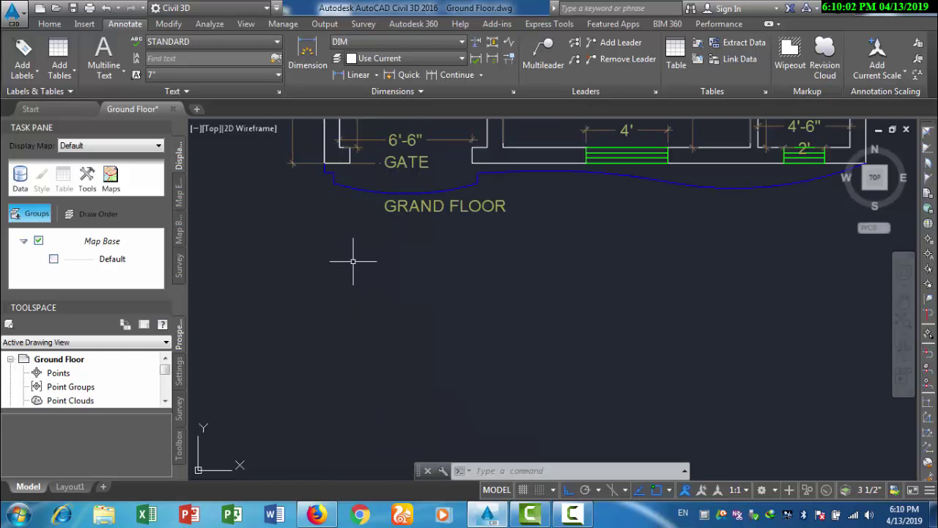
{"action": "type", "text": "ay"}
{"action": "key", "text": "Return"}
{"action": "scroll", "coordinate": [323, 212], "scroll_direction": "up", "scroll_amount": 4}
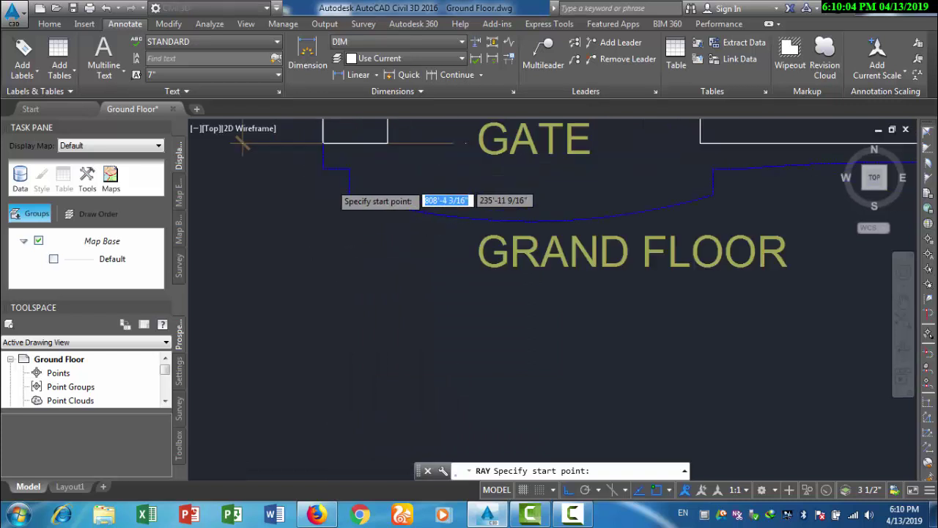
{"action": "left_click", "coordinate": [316, 156]}
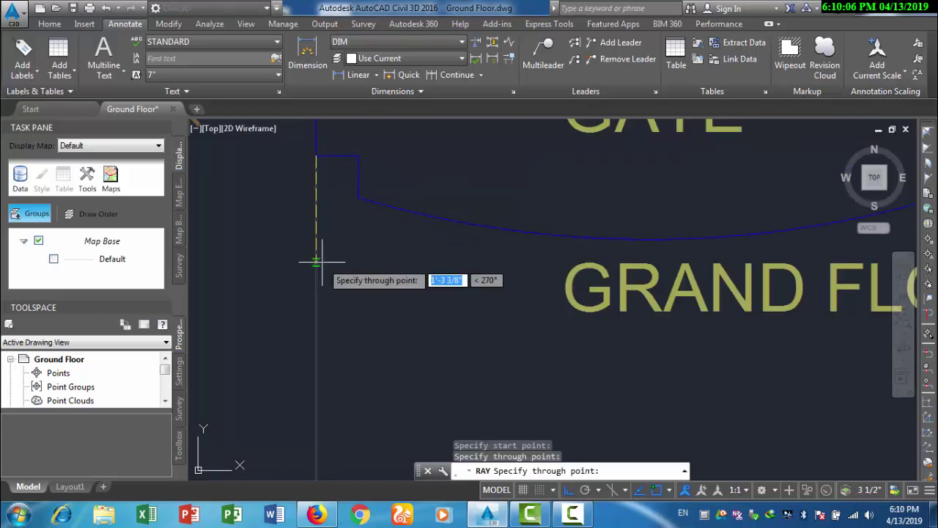
{"action": "left_click", "coordinate": [318, 261]}
{"action": "key", "text": "Escape"}
{"action": "key", "text": "Return"}
{"action": "left_click", "coordinate": [358, 157]}
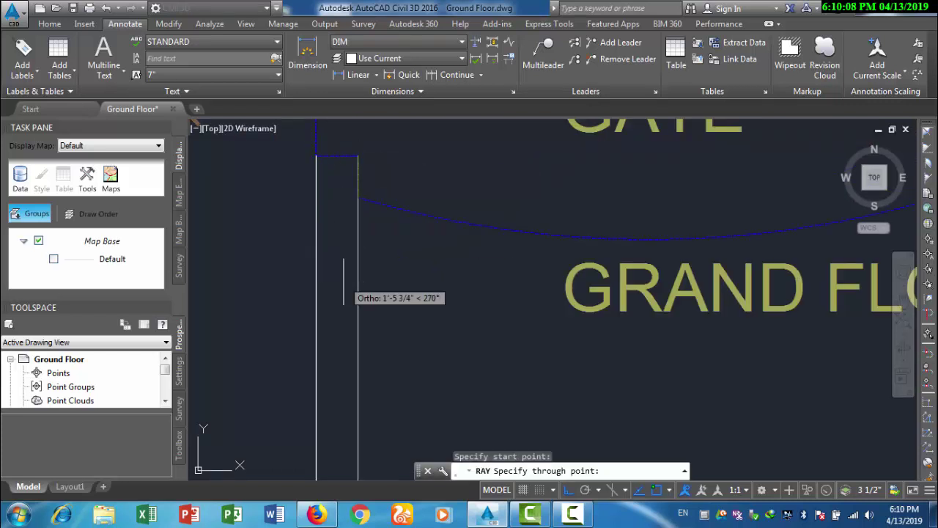
{"action": "left_click", "coordinate": [341, 266]}
{"action": "key", "text": "Escape"}
{"action": "scroll", "coordinate": [343, 269], "scroll_direction": "down", "scroll_amount": 3}
- Draw a vertical ray downward from the right end of the gate's blue curve and erase the stray slanted ray
{"action": "key", "text": "Return"}
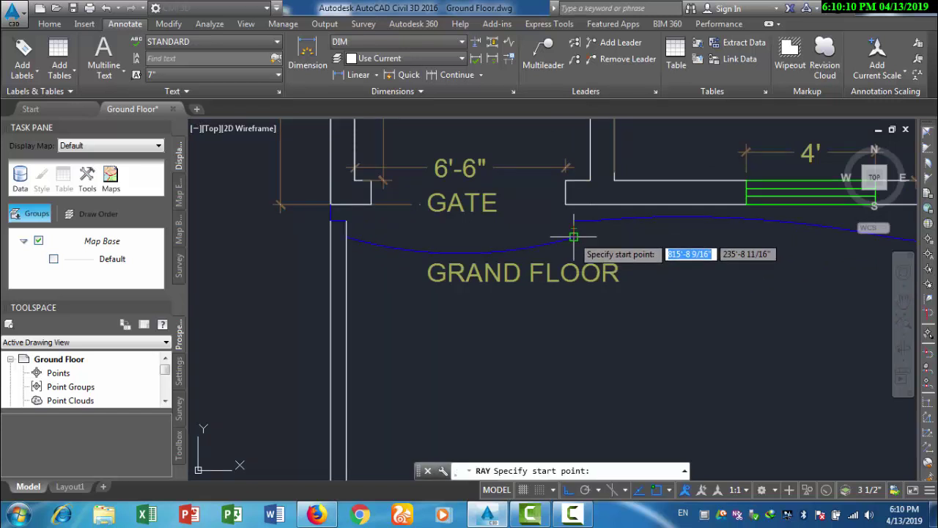
{"action": "left_click", "coordinate": [574, 237]}
{"action": "left_click", "coordinate": [575, 286]}
{"action": "key", "text": "Escape"}
{"action": "key", "text": "Return"}
{"action": "left_click", "coordinate": [574, 236]}
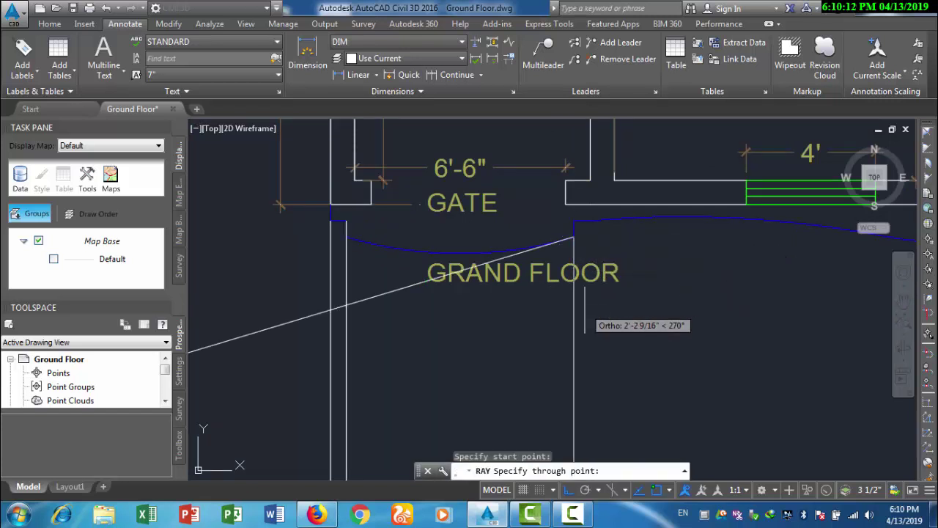
{"action": "left_click", "coordinate": [579, 300]}
{"action": "key", "text": "Escape"}
{"action": "left_click", "coordinate": [396, 286]}
{"action": "left_click", "coordinate": [386, 294]}
{"action": "type", "text": "e"}
{"action": "key", "text": "Return"}
- Draw a vertical ray downward from the right end of the blue curve at the plan's front wall corner
{"action": "scroll", "coordinate": [386, 295], "scroll_direction": "down", "scroll_amount": 4}
{"action": "middle_click_drag", "start_coordinate": [525, 308], "coordinate": [463, 257]}
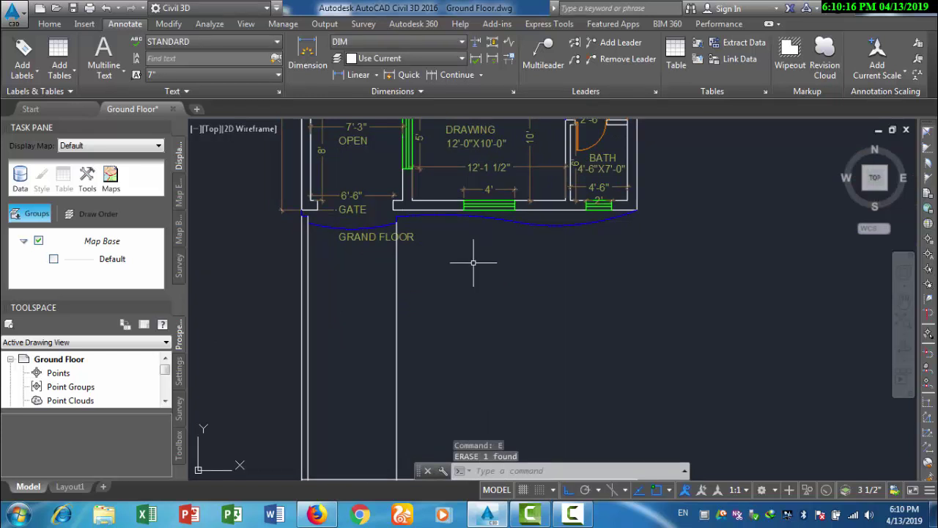
{"action": "type", "text": "ray"}
{"action": "key", "text": "Return"}
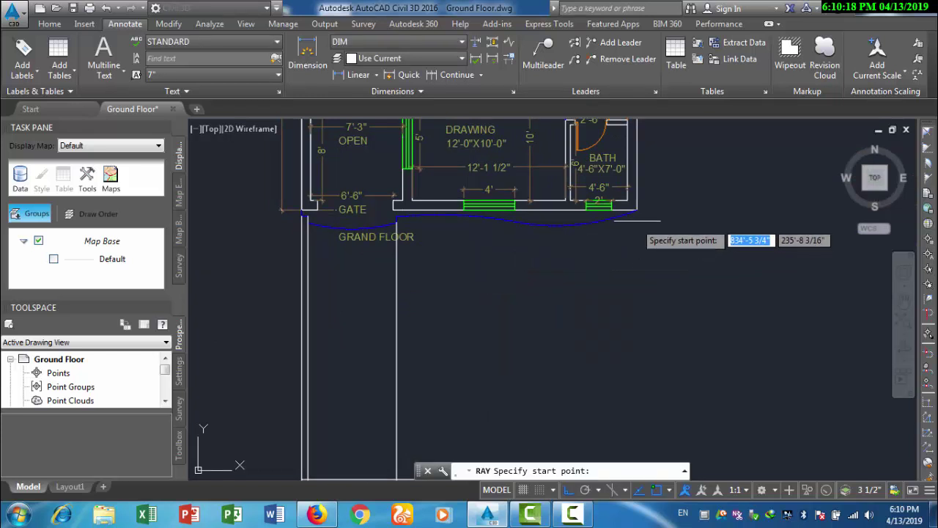
{"action": "left_click", "coordinate": [636, 212]}
{"action": "left_click", "coordinate": [636, 293]}
{"action": "key", "text": "Escape"}
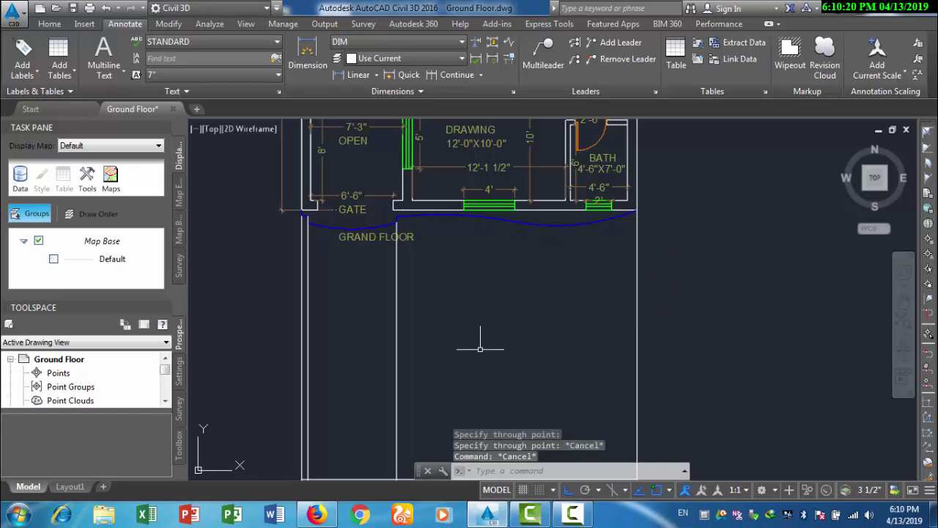
- Offset the inner of the two vertical lines at the elevation's left edge 2" to the right
{"action": "scroll", "coordinate": [481, 209], "scroll_direction": "up", "scroll_amount": 2}
{"action": "scroll", "coordinate": [476, 320], "scroll_direction": "down", "scroll_amount": 2}
{"action": "middle_click_drag", "start_coordinate": [475, 320], "coordinate": [478, 382]}
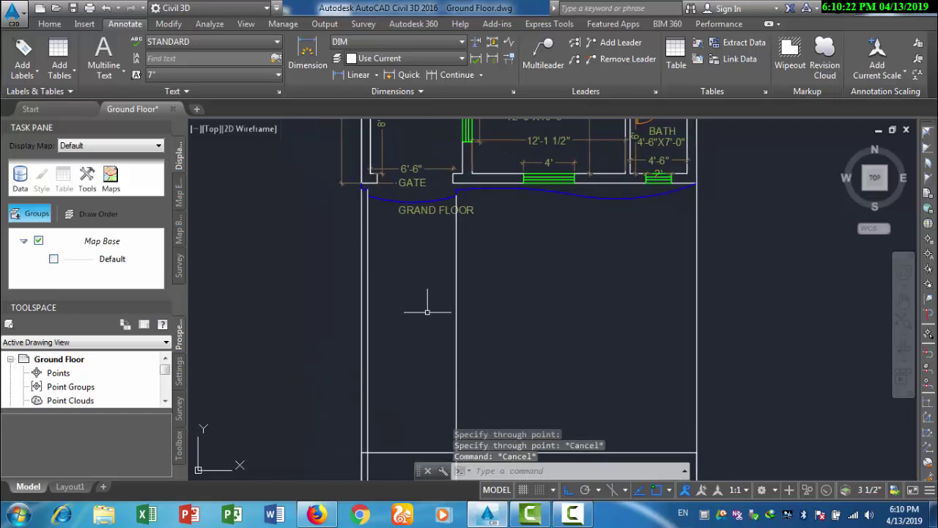
{"action": "middle_click_drag", "start_coordinate": [427, 311], "coordinate": [395, 291]}
{"action": "type", "text": "o"}
{"action": "key", "text": "Return"}
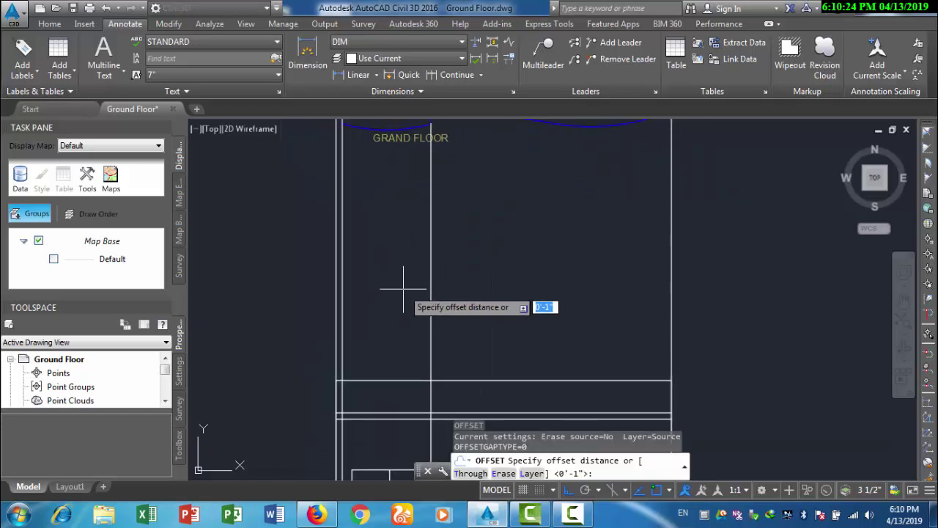
{"action": "type", "text": "2"}
{"action": "key", "text": "Return"}
{"action": "scroll", "coordinate": [337, 412], "scroll_direction": "up", "scroll_amount": 4}
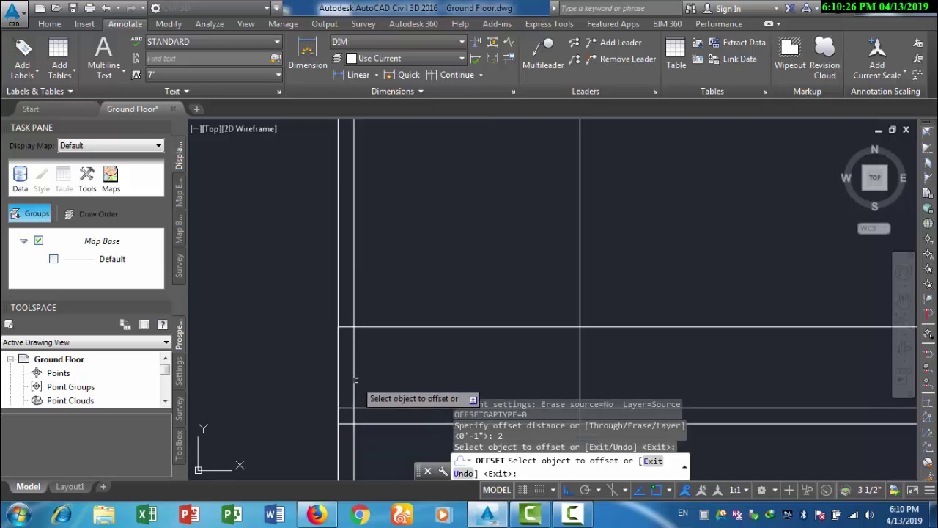
{"action": "left_click", "coordinate": [354, 379]}
{"action": "left_click", "coordinate": [391, 383]}
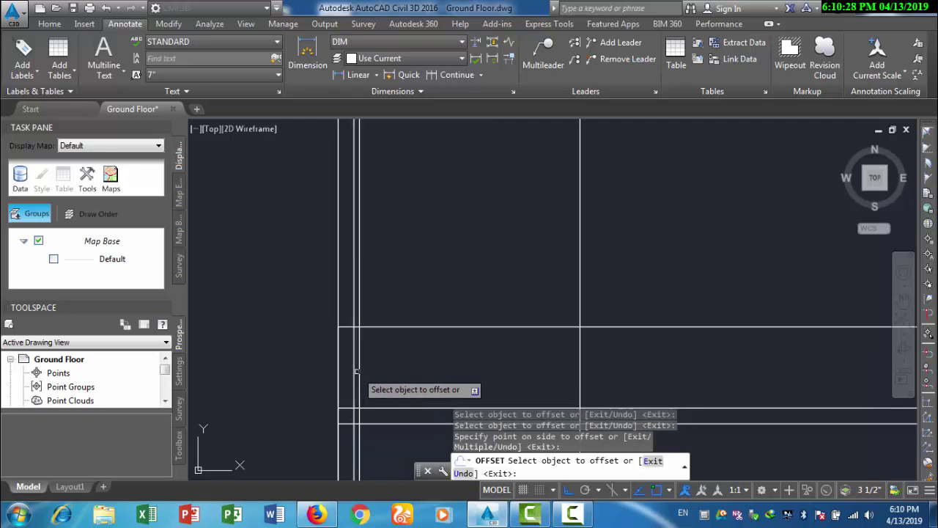
- Offset the new vertical line repeatedly at 2" spacing until the lines reach the elevation's right edge
{"action": "left_click", "coordinate": [359, 370]}
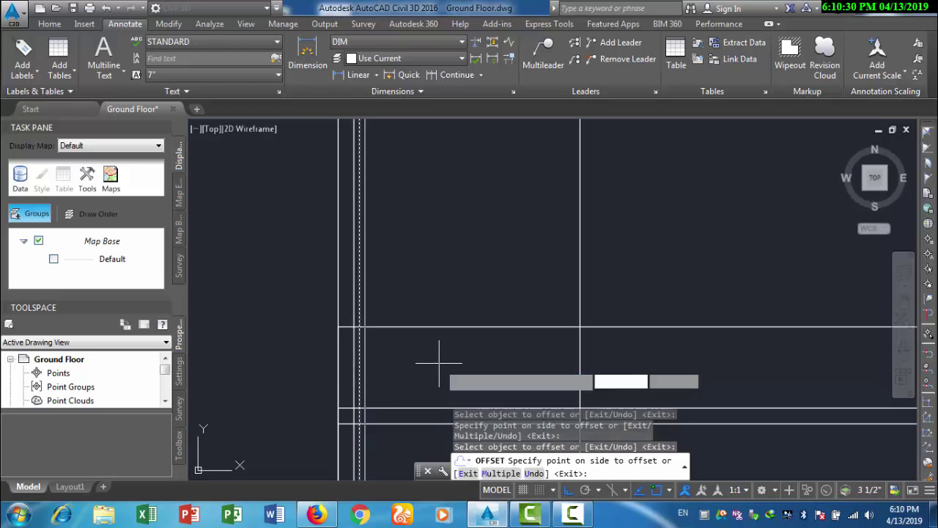
{"action": "type", "text": "m"}
{"action": "key", "text": "Return"}
{"action": "left_click", "coordinate": [481, 353]}
{"action": "left_click", "coordinate": [490, 348]}
{"action": "left_click", "coordinate": [497, 347]}
{"action": "scroll", "coordinate": [513, 308], "scroll_direction": "down", "scroll_amount": 3}
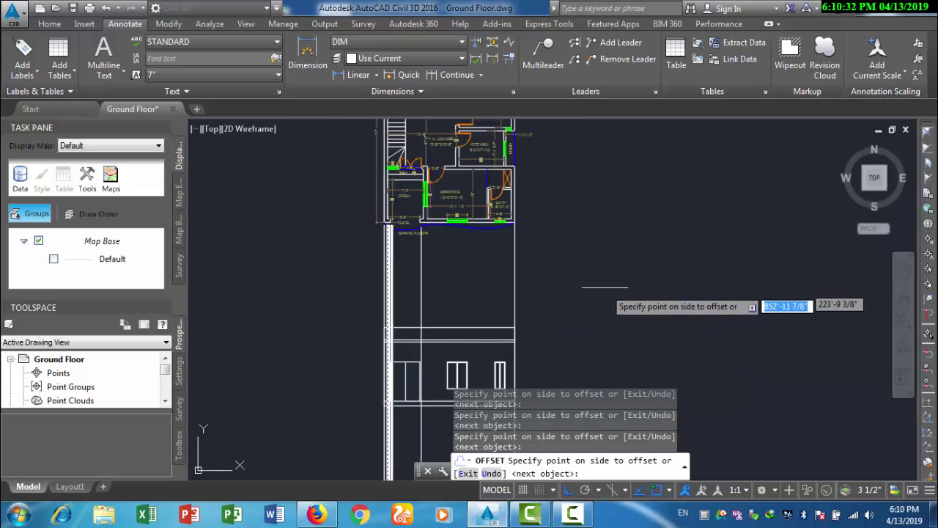
{"action": "left_click", "coordinate": [687, 305]}
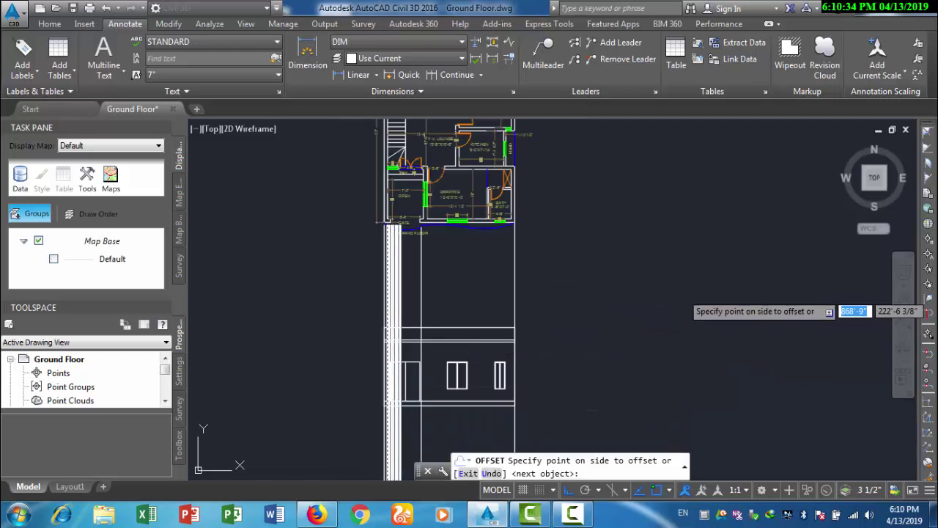
{"action": "left_click", "coordinate": [700, 312]}
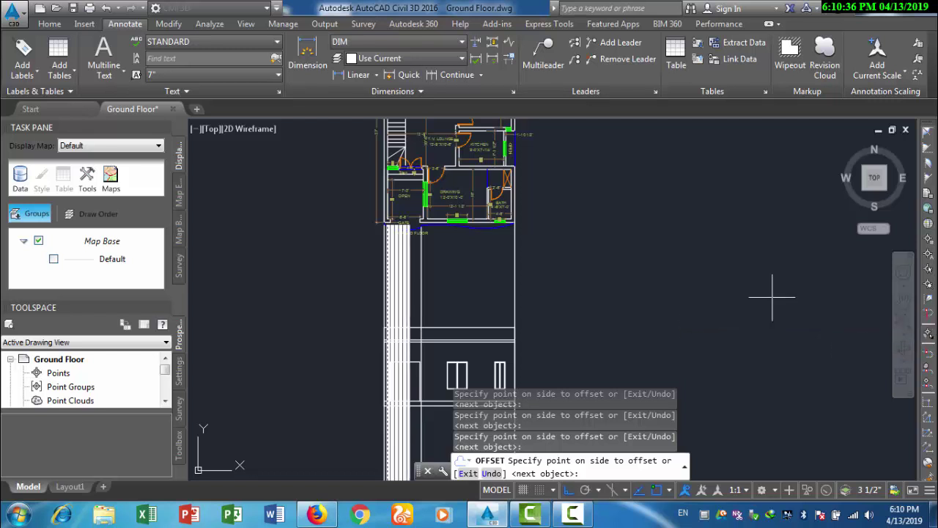
{"action": "left_click", "coordinate": [727, 320]}
{"action": "left_click", "coordinate": [691, 313]}
{"action": "left_click", "coordinate": [707, 323]}
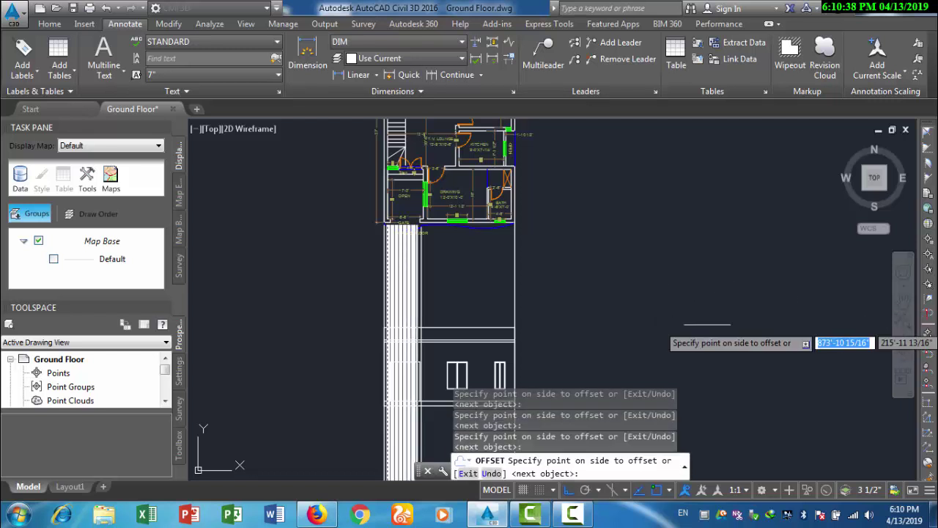
{"action": "left_click", "coordinate": [711, 310]}
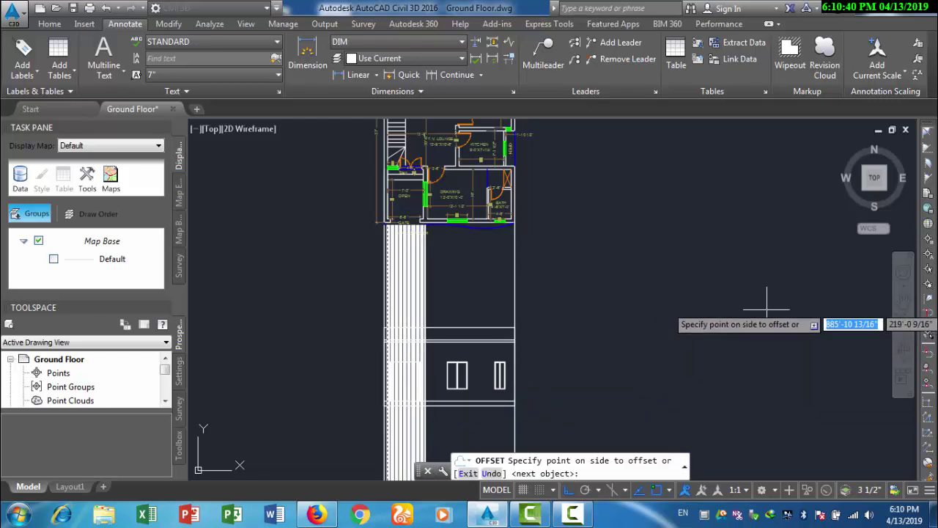
{"action": "left_click", "coordinate": [712, 324]}
{"action": "left_click", "coordinate": [725, 317]}
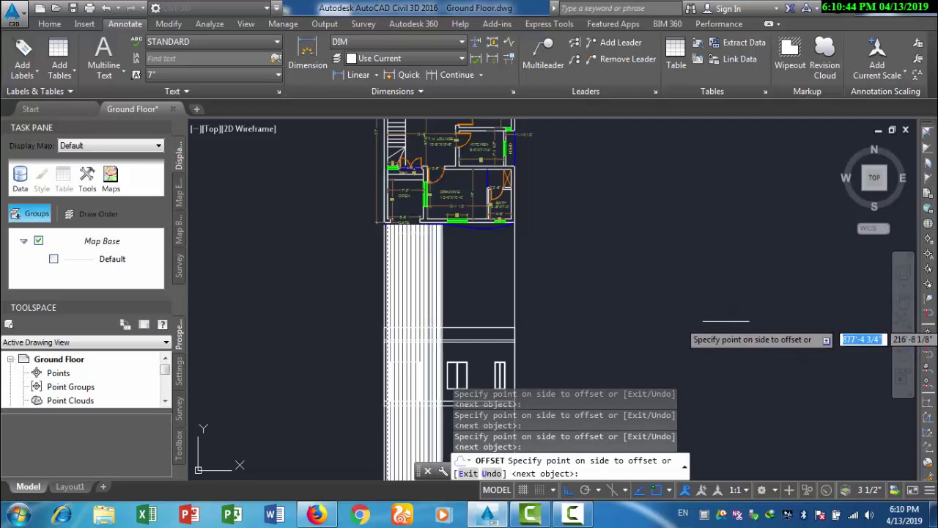
{"action": "left_click", "coordinate": [755, 320]}
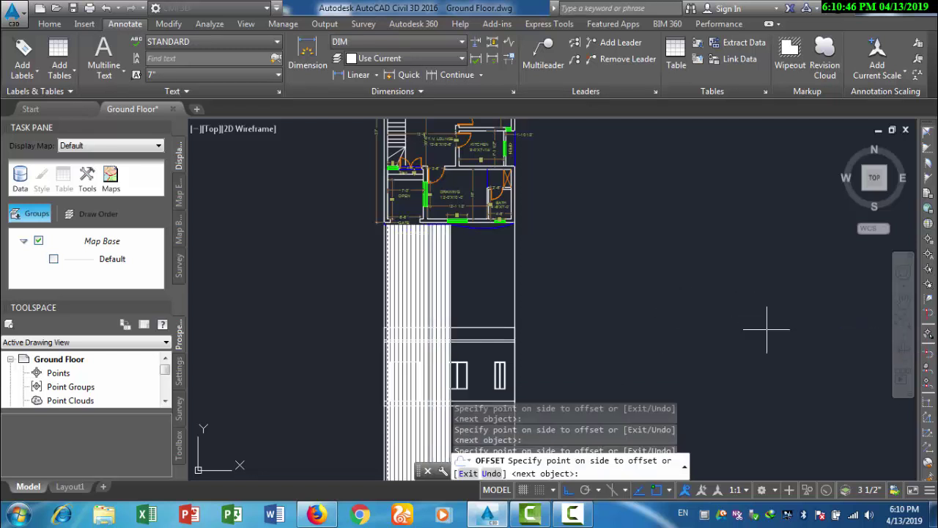
{"action": "left_click", "coordinate": [733, 319]}
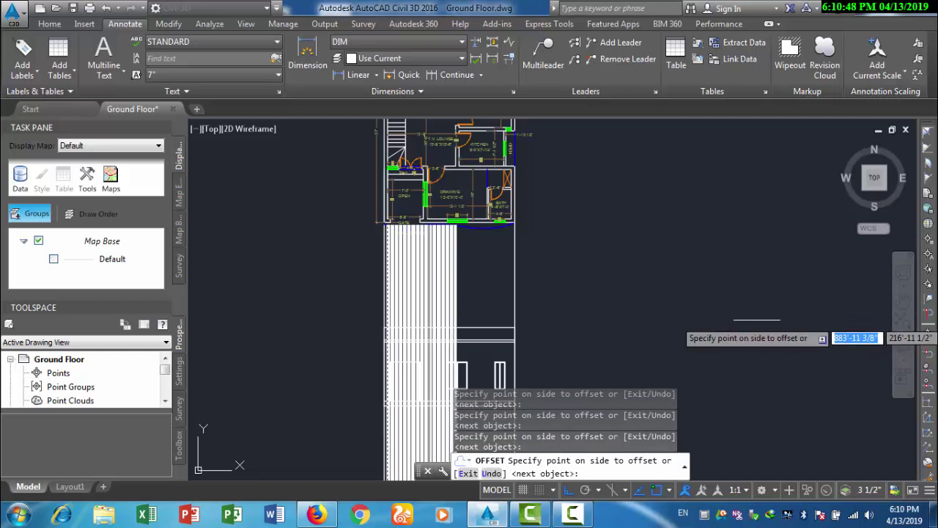
{"action": "left_click", "coordinate": [731, 319]}
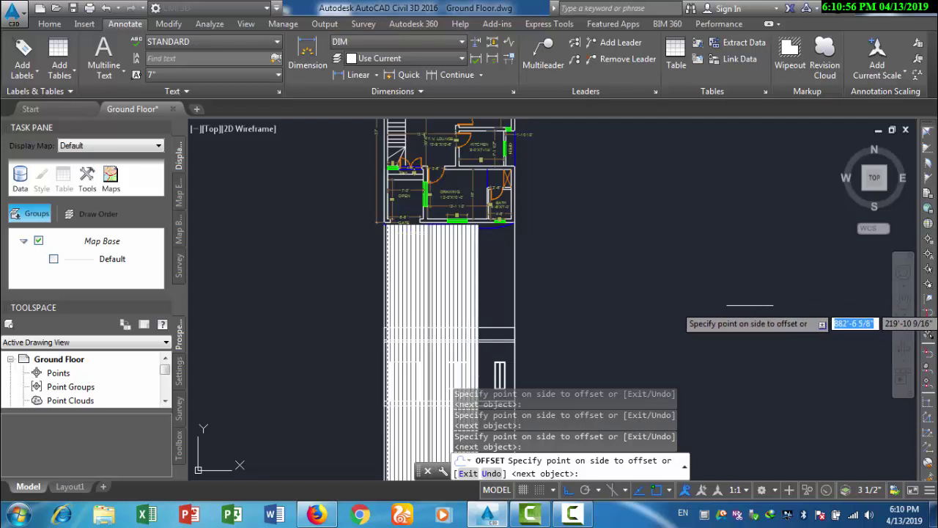
{"action": "left_click", "coordinate": [757, 296]}
{"action": "left_click", "coordinate": [761, 305]}
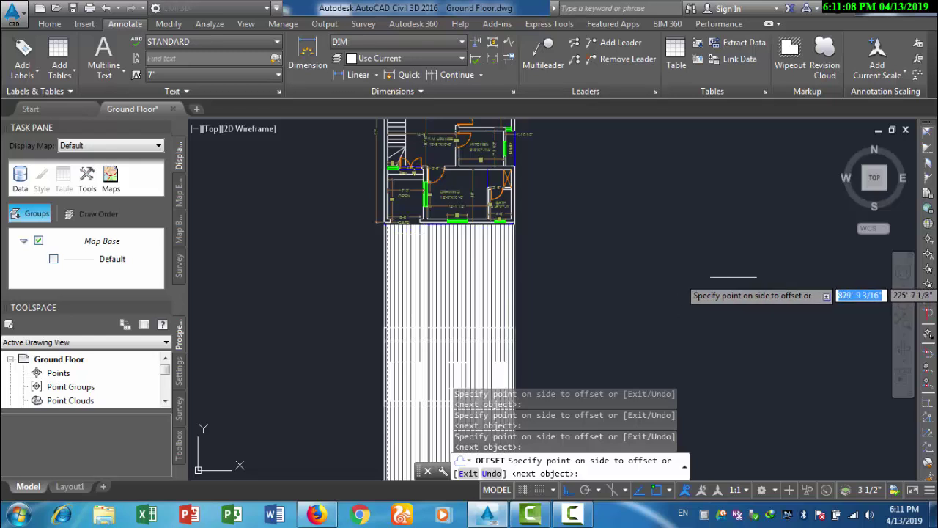
{"action": "key", "text": "Escape"}
- Trim all the closely spaced vertical lines above the elevation's topmost horizontal line
{"action": "scroll", "coordinate": [432, 340], "scroll_direction": "up", "scroll_amount": 3}
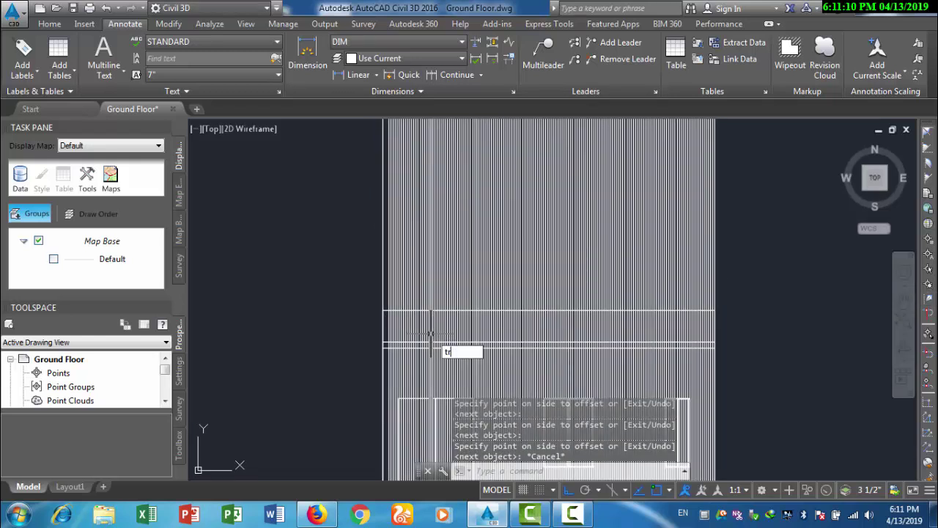
{"action": "type", "text": "tr"}
{"action": "key", "text": "Return"}
{"action": "scroll", "coordinate": [431, 334], "scroll_direction": "up", "scroll_amount": 3}
{"action": "left_click", "coordinate": [415, 316]}
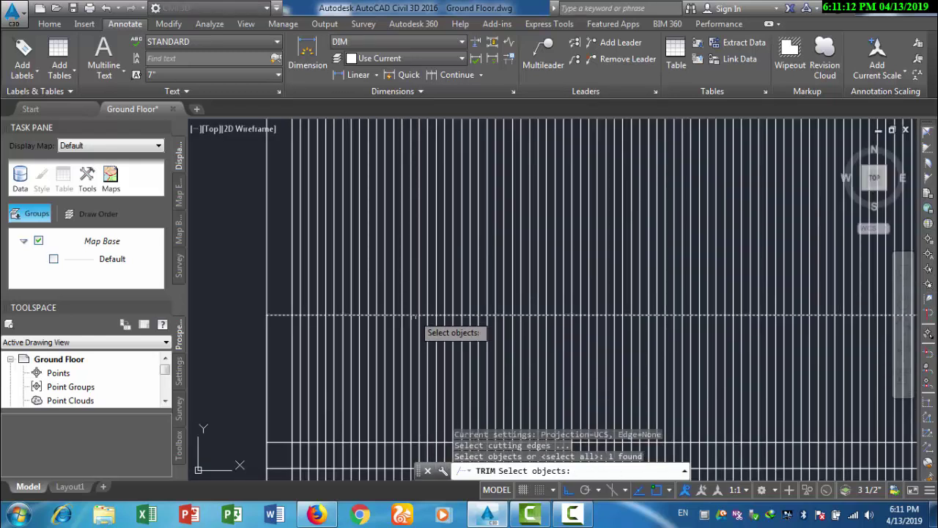
{"action": "scroll", "coordinate": [414, 315], "scroll_direction": "down", "scroll_amount": 5}
{"action": "key", "text": "Return"}
{"action": "left_click", "coordinate": [513, 252]}
{"action": "left_click", "coordinate": [287, 269]}
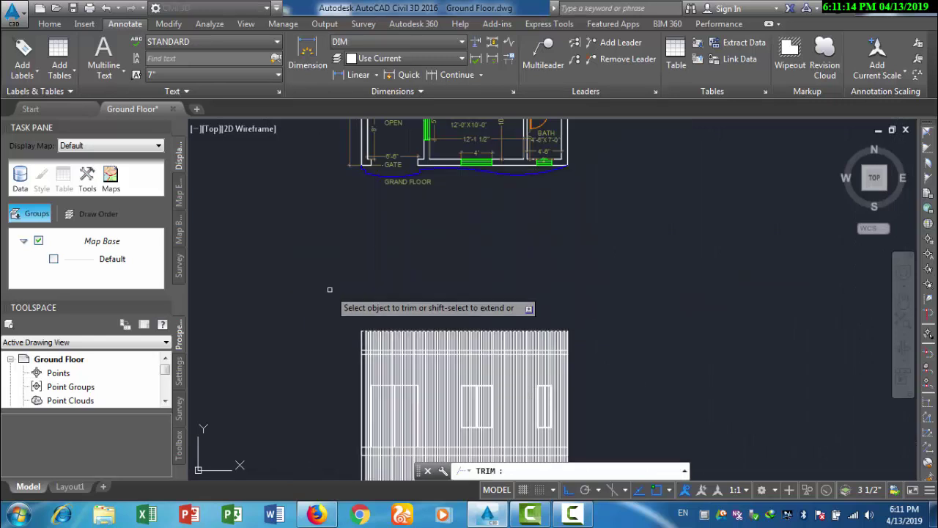
{"action": "scroll", "coordinate": [422, 435], "scroll_direction": "up", "scroll_amount": 4}
{"action": "key", "text": "Escape"}
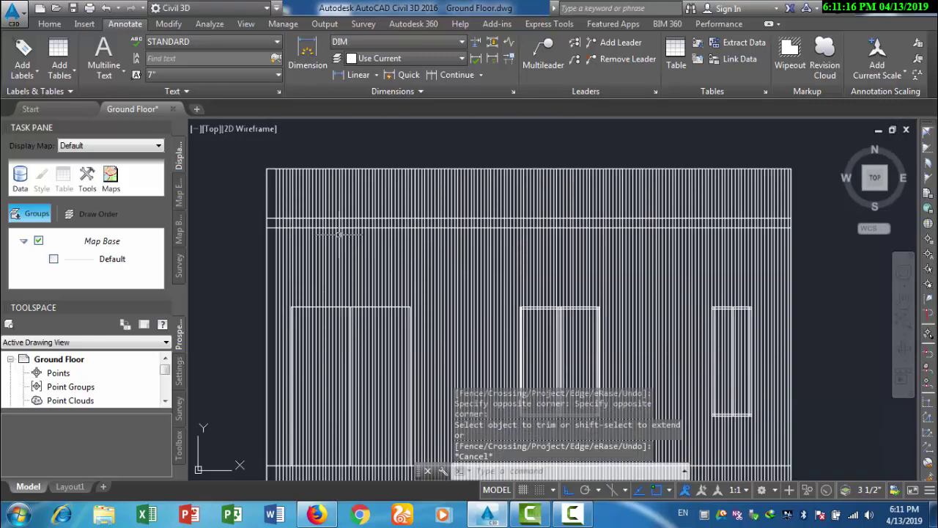
- Trim the vertical lines below the second horizontal line, keeping them only in the elevation's parapet band
{"action": "key", "text": "Return"}
{"action": "scroll", "coordinate": [345, 234], "scroll_direction": "up", "scroll_amount": 3}
{"action": "left_click", "coordinate": [307, 217]}
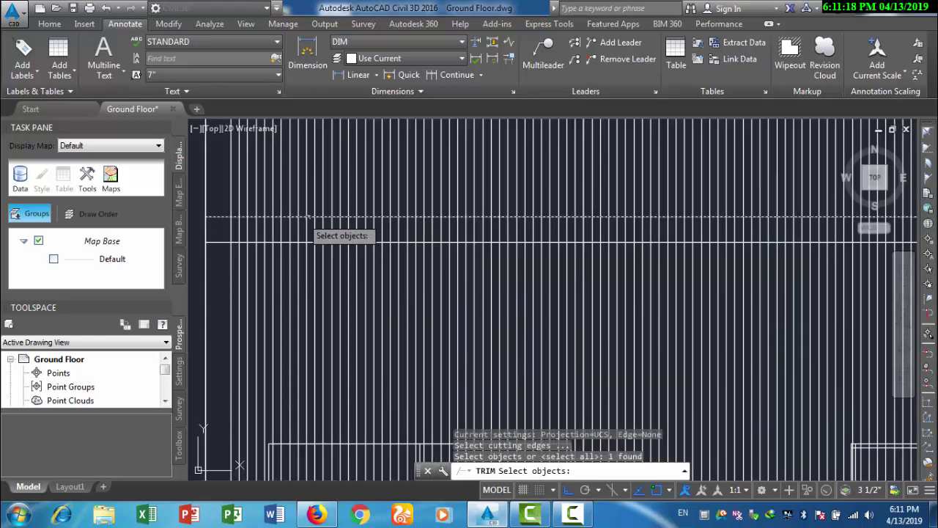
{"action": "scroll", "coordinate": [308, 217], "scroll_direction": "down", "scroll_amount": 4}
{"action": "key", "text": "Return"}
{"action": "left_click", "coordinate": [586, 371]}
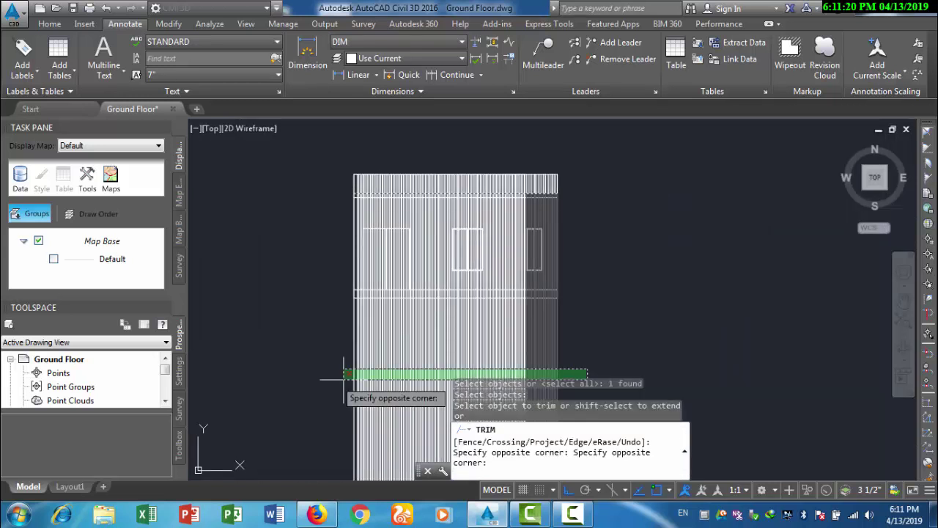
{"action": "left_click", "coordinate": [343, 378]}
{"action": "key", "text": "Escape"}
- Draw a vertical ray downward from the right end of the gate's blue curve across the elevation
{"action": "scroll", "coordinate": [389, 173], "scroll_direction": "up", "scroll_amount": 4}
{"action": "scroll", "coordinate": [329, 239], "scroll_direction": "up", "scroll_amount": 2}
{"action": "middle_click_drag", "start_coordinate": [329, 242], "coordinate": [328, 338]}
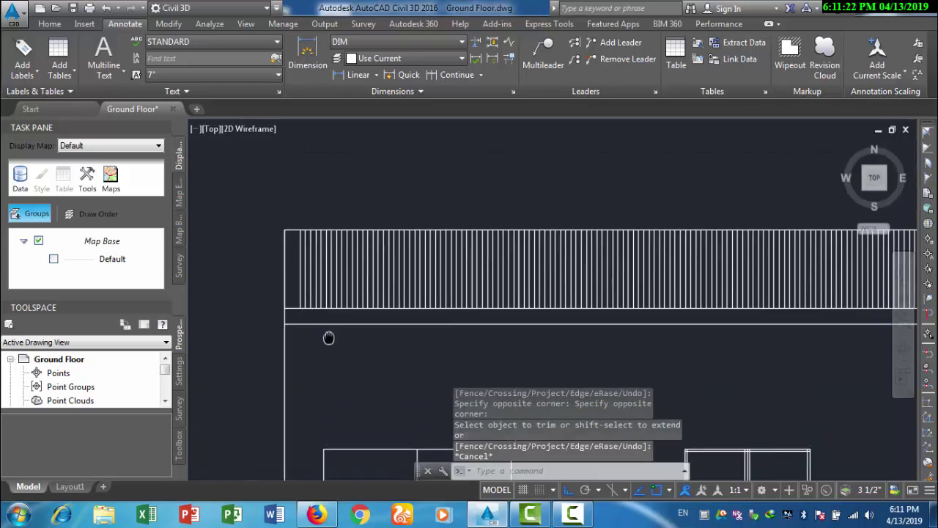
{"action": "scroll", "coordinate": [328, 338], "scroll_direction": "down", "scroll_amount": 5}
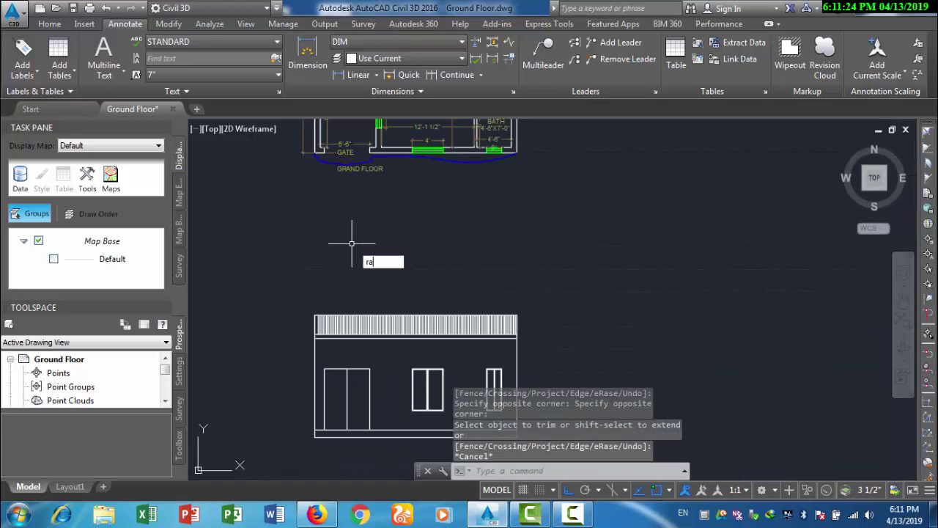
{"action": "key", "text": "Return"}
{"action": "scroll", "coordinate": [376, 152], "scroll_direction": "up", "scroll_amount": 2}
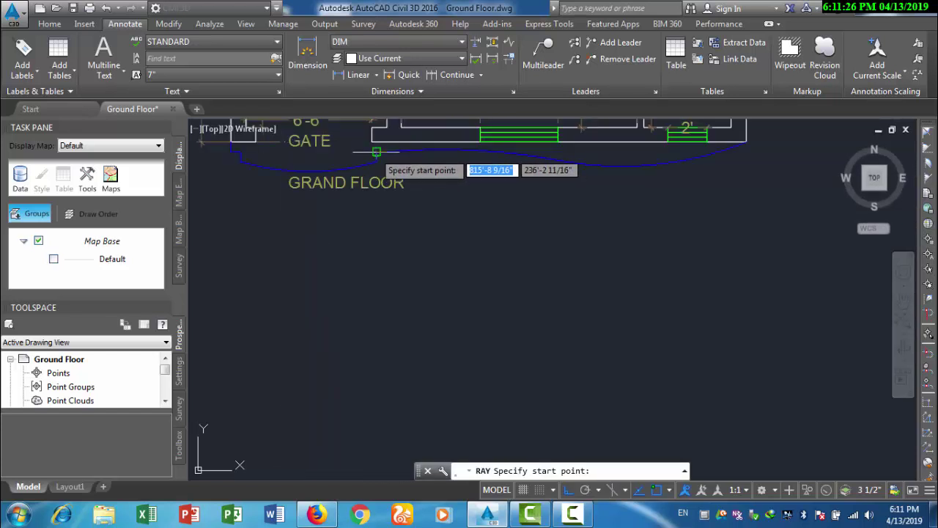
{"action": "left_click", "coordinate": [376, 152]}
{"action": "left_click", "coordinate": [376, 297]}
{"action": "key", "text": "Escape"}
- Draw a vertical ray downward from the point where the blue curve's two arcs meet, near the 4' window's right edge
{"action": "scroll", "coordinate": [376, 297], "scroll_direction": "down", "scroll_amount": 3}
{"action": "key", "text": "Return"}
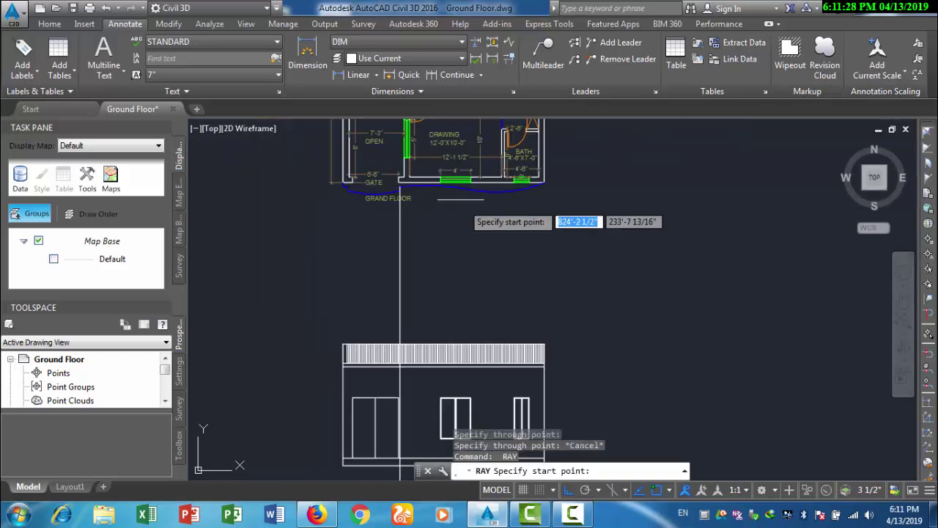
{"action": "scroll", "coordinate": [477, 188], "scroll_direction": "up", "scroll_amount": 3}
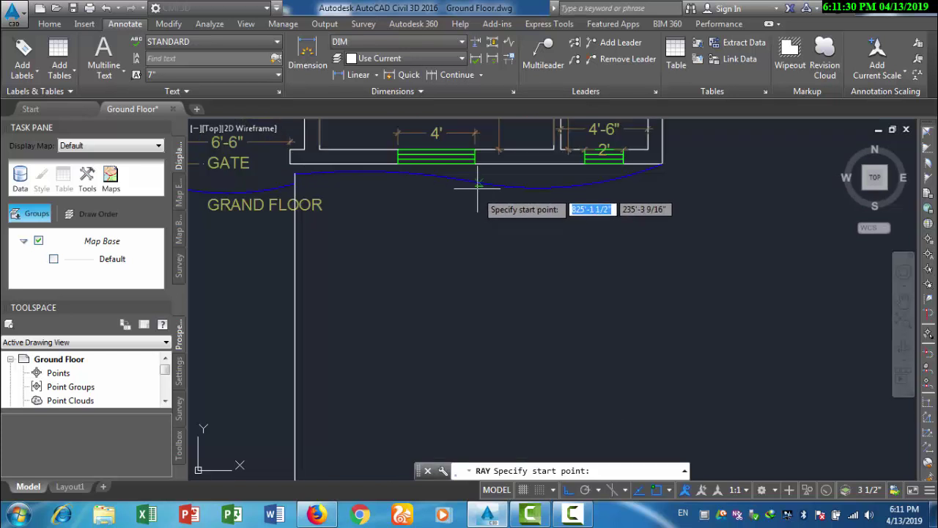
{"action": "left_click", "coordinate": [473, 184]}
{"action": "left_click", "coordinate": [473, 257]}
{"action": "key", "text": "Escape"}
- Draw a vertical ray downward from the blue curve's right end at the plan's right front corner
{"action": "key", "text": "Return"}
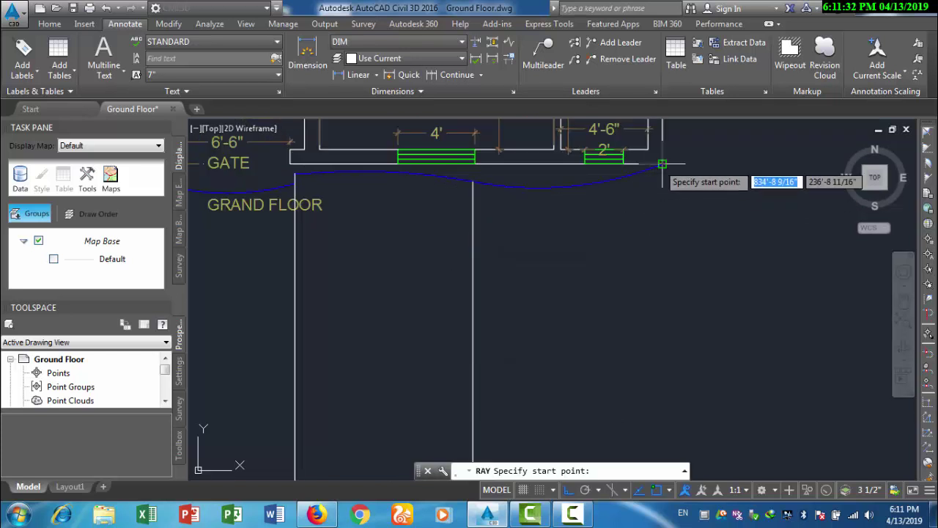
{"action": "left_click", "coordinate": [662, 163]}
{"action": "left_click", "coordinate": [662, 286]}
{"action": "key", "text": "Escape"}
- Erase the ray projected from the right end of the gate's blue curve
{"action": "scroll", "coordinate": [556, 262], "scroll_direction": "down", "scroll_amount": 3}
{"action": "scroll", "coordinate": [462, 370], "scroll_direction": "up", "scroll_amount": 5}
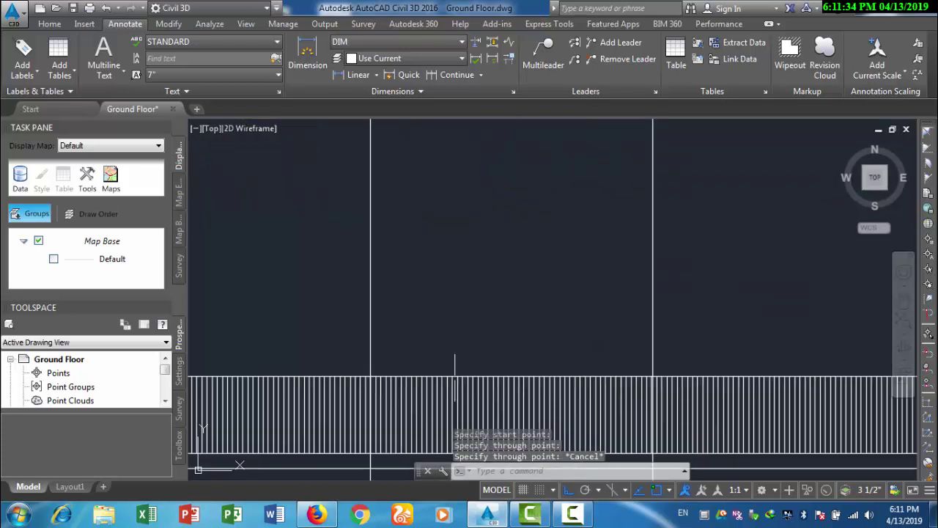
{"action": "left_click", "coordinate": [308, 382]}
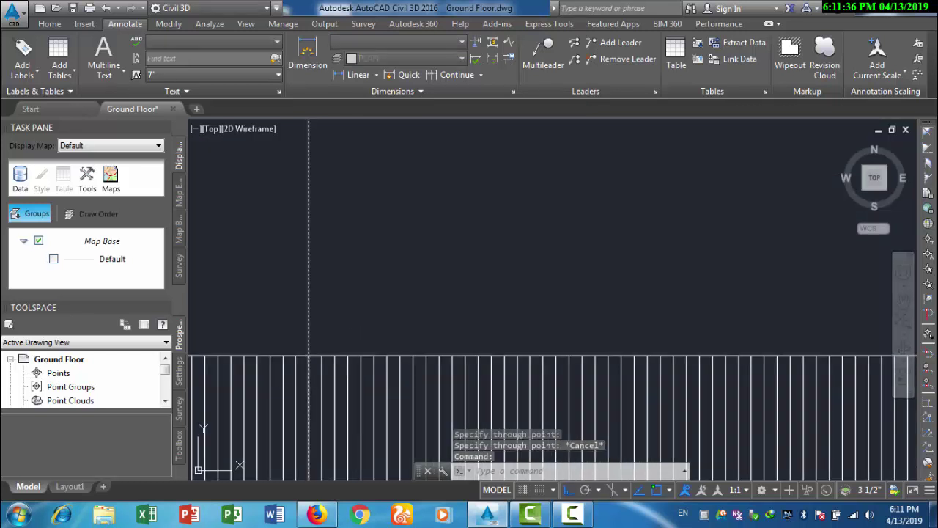
{"action": "type", "text": "e"}
{"action": "key", "text": "Return"}
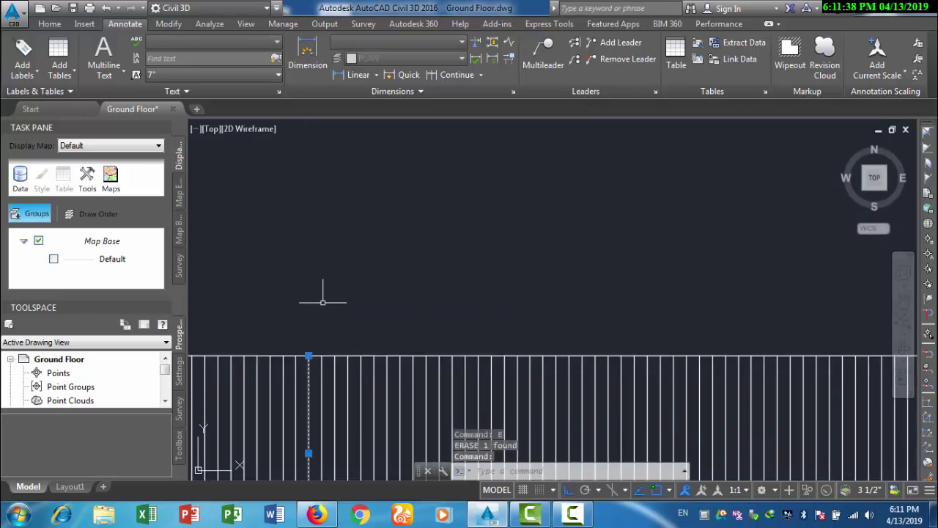
- Set the colour of the parapet line beneath the right end of the gate's blue curve to Magenta
{"action": "key", "text": "ctrl+1"}
{"action": "left_click", "coordinate": [134, 86]}
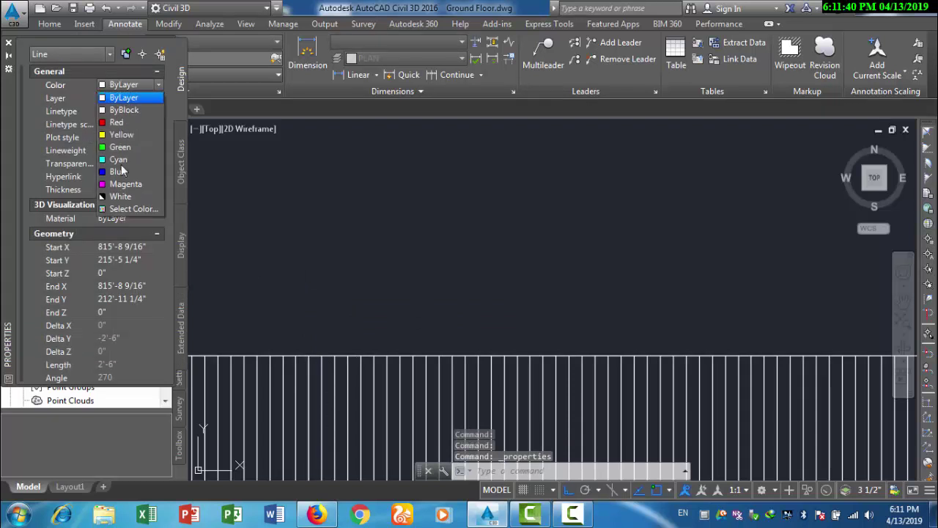
{"action": "left_click", "coordinate": [121, 184]}
{"action": "key", "text": "Escape"}
- Match the magenta parapet line's properties to the parapet line beneath the ray at the 4' window's right edge
{"action": "scroll", "coordinate": [402, 256], "scroll_direction": "down", "scroll_amount": 5}
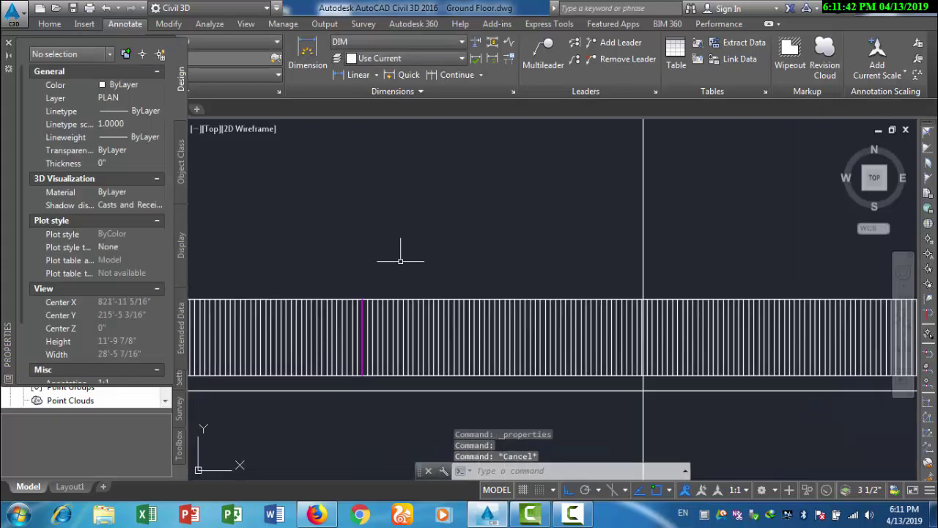
{"action": "scroll", "coordinate": [506, 293], "scroll_direction": "up", "scroll_amount": 3}
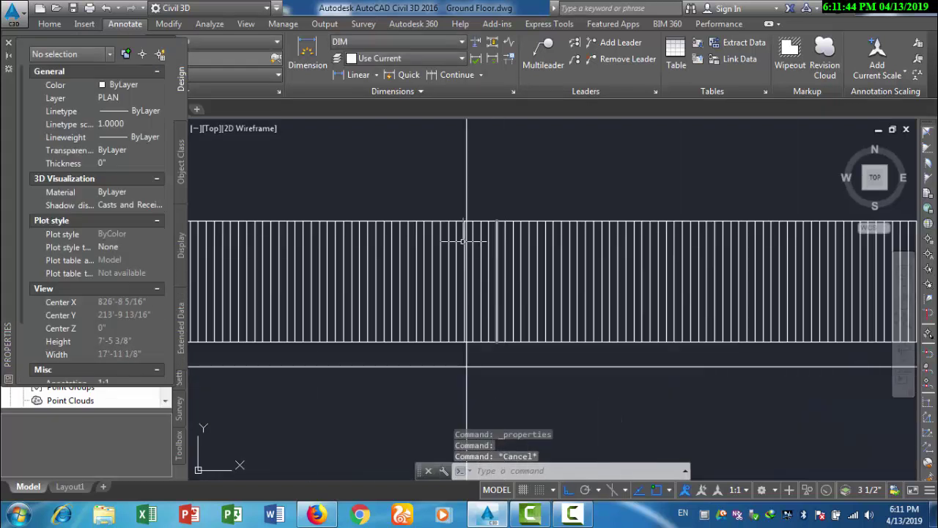
{"action": "scroll", "coordinate": [465, 241], "scroll_direction": "up", "scroll_amount": 2}
{"action": "type", "text": "ma"}
{"action": "key", "text": "space"}
{"action": "scroll", "coordinate": [482, 267], "scroll_direction": "down", "scroll_amount": 3}
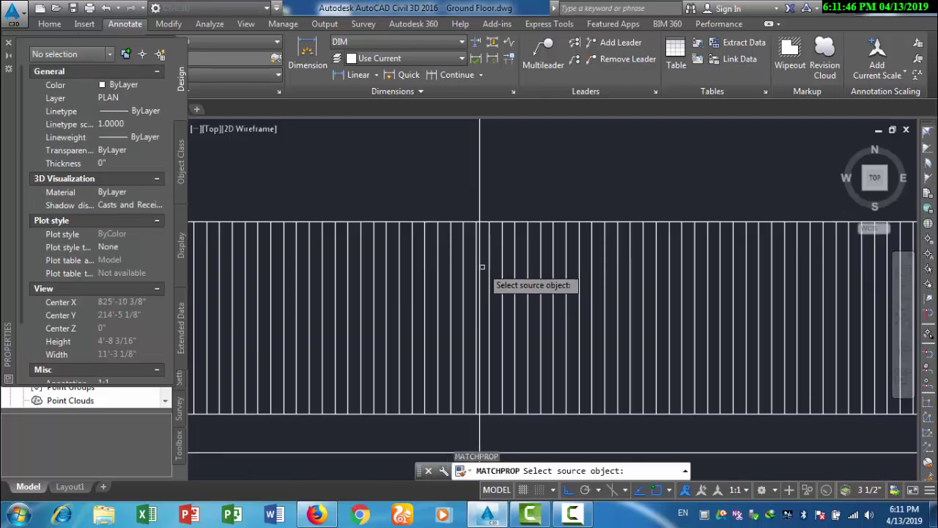
{"action": "scroll", "coordinate": [211, 280], "scroll_direction": "up", "scroll_amount": 1}
{"action": "left_click", "coordinate": [206, 279]}
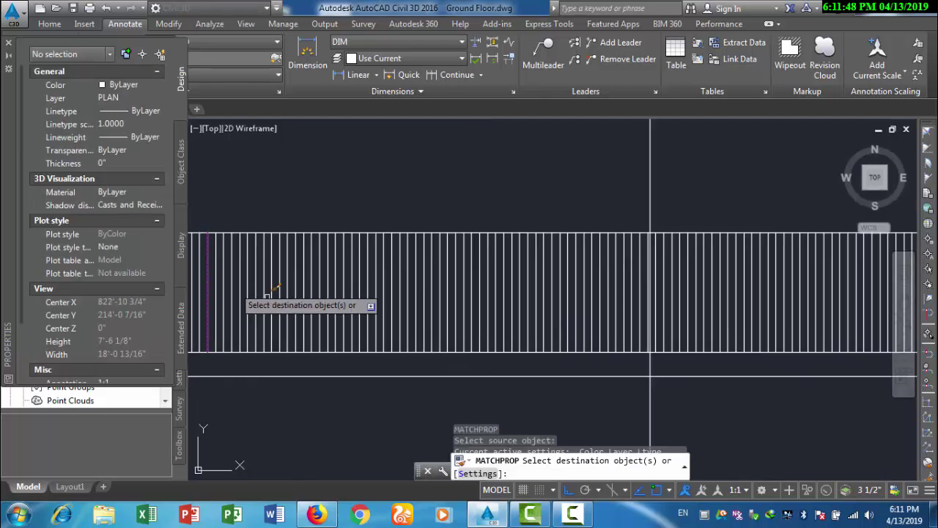
{"action": "scroll", "coordinate": [634, 237], "scroll_direction": "up", "scroll_amount": 2}
{"action": "scroll", "coordinate": [458, 236], "scroll_direction": "down", "scroll_amount": 3}
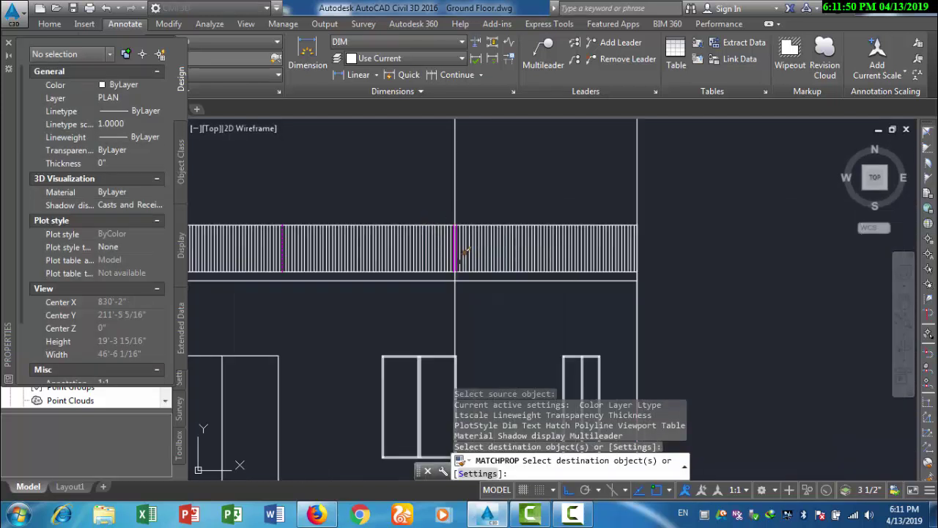
- Try to match the magenta properties to the line at the parapet's right end
{"action": "scroll", "coordinate": [621, 258], "scroll_direction": "up", "scroll_amount": 2}
{"action": "left_click", "coordinate": [621, 258]}
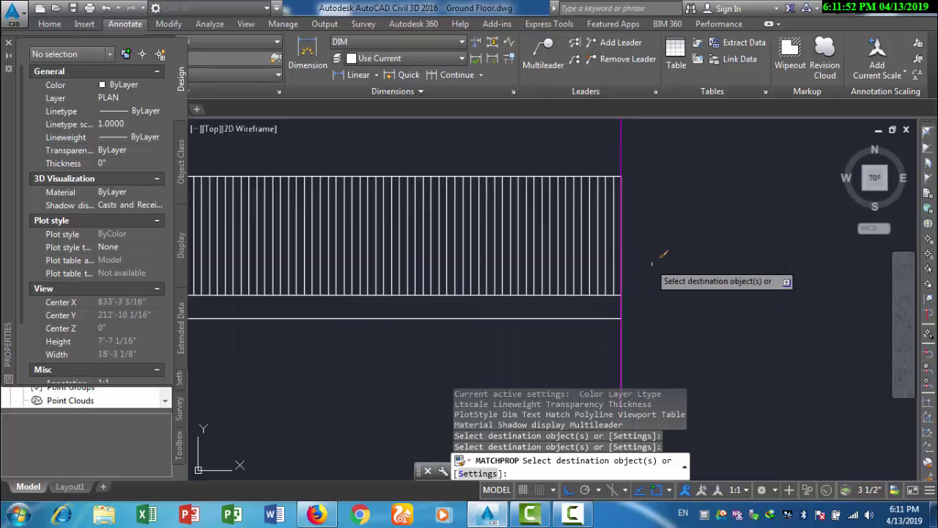
{"action": "key", "text": "Escape"}
- Erase the two remaining vertical rays projected above the elevation
{"action": "scroll", "coordinate": [662, 293], "scroll_direction": "down", "scroll_amount": 3}
{"action": "left_click", "coordinate": [677, 198]}
{"action": "left_click", "coordinate": [474, 212]}
{"action": "key", "text": "Delete"}
{"action": "type", "text": "e"}
{"action": "key", "text": "Return"}
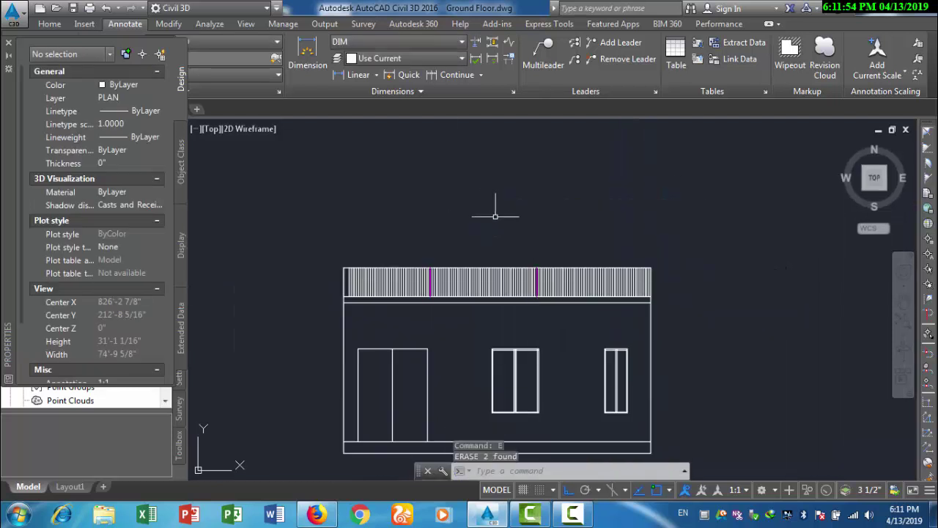
- Set the colour of four vertical parapet lines above the gate to Green
{"action": "scroll", "coordinate": [400, 230], "scroll_direction": "down", "scroll_amount": 2}
{"action": "scroll", "coordinate": [381, 269], "scroll_direction": "up", "scroll_amount": 4}
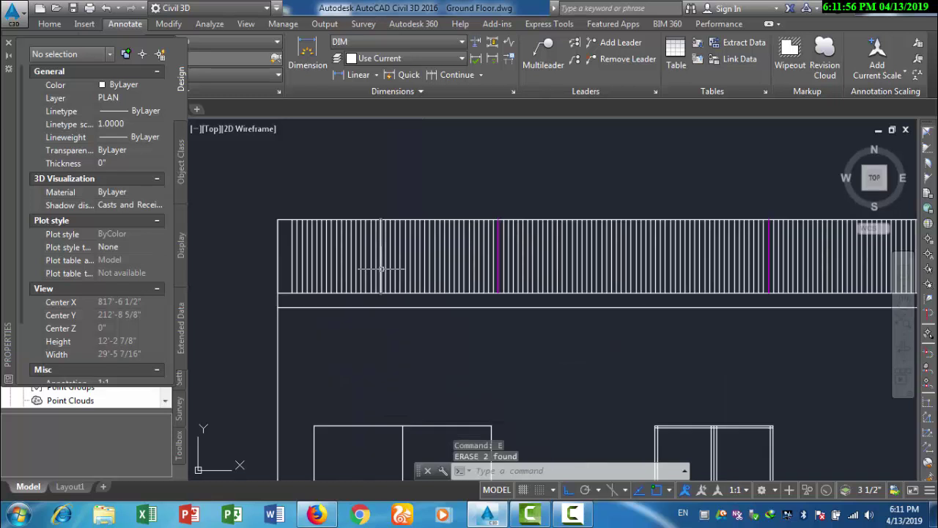
{"action": "scroll", "coordinate": [429, 257], "scroll_direction": "up", "scroll_amount": 2}
{"action": "left_click", "coordinate": [433, 255]}
{"action": "left_click", "coordinate": [405, 262]}
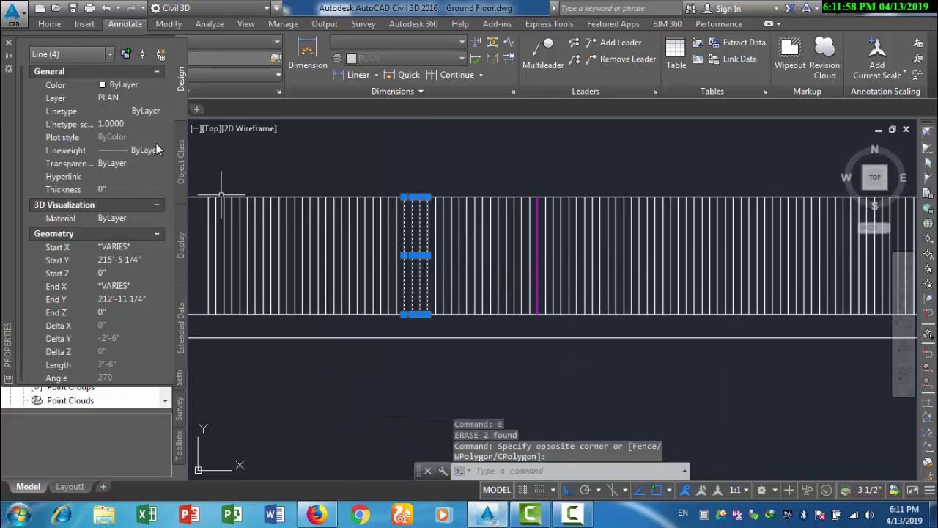
{"action": "left_click", "coordinate": [132, 84]}
{"action": "left_click", "coordinate": [118, 145]}
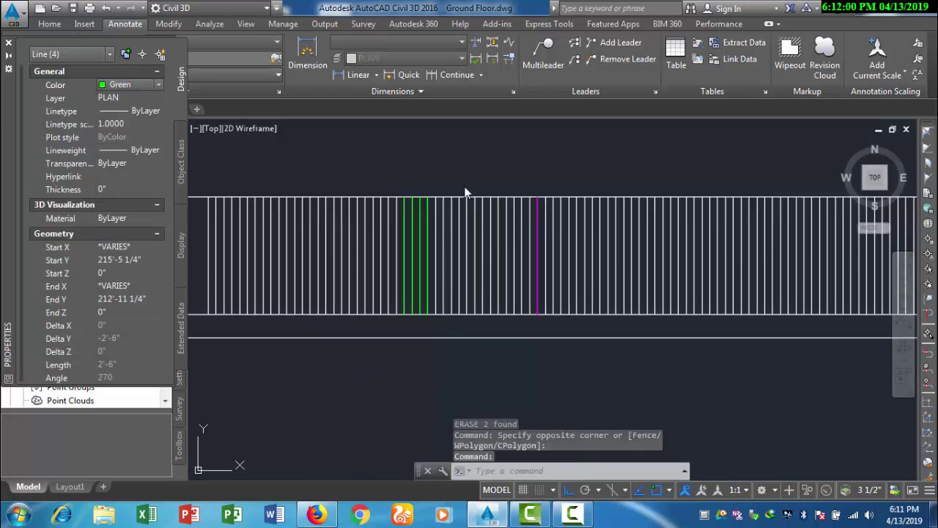
{"action": "key", "text": "Escape"}
- Match the green line's properties to the vertical parapet lines above the gate, up to the first magenta line
{"action": "scroll", "coordinate": [463, 171], "scroll_direction": "down", "scroll_amount": 3}
{"action": "type", "text": "ma"}
{"action": "key", "text": "Return"}
{"action": "scroll", "coordinate": [437, 214], "scroll_direction": "up", "scroll_amount": 3}
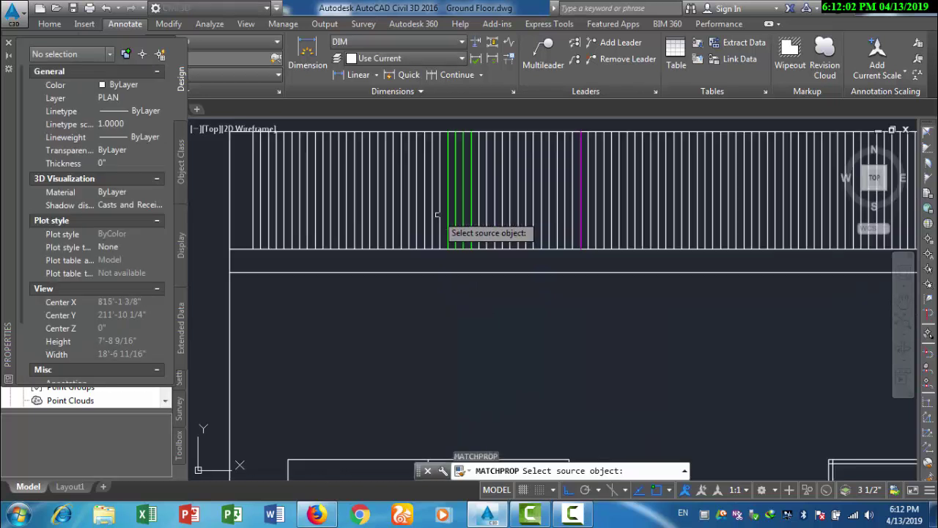
{"action": "left_click", "coordinate": [454, 202]}
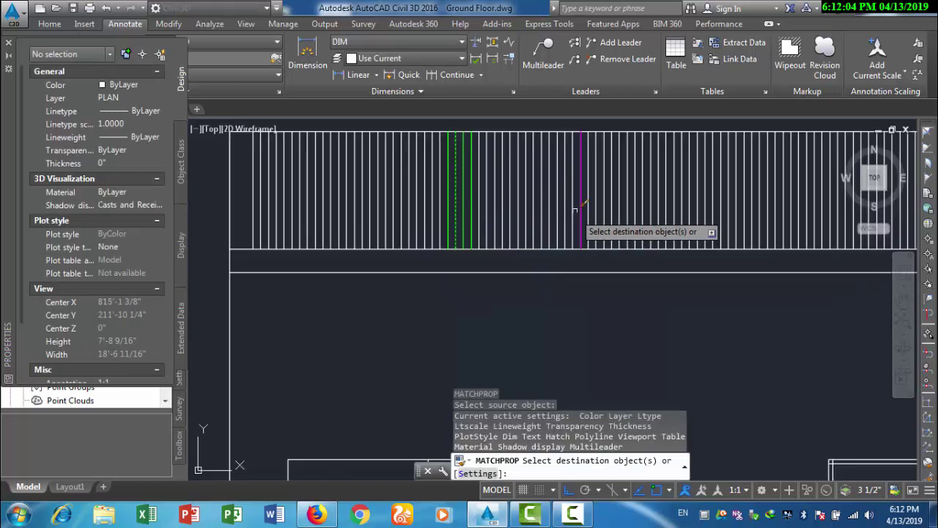
{"action": "left_click", "coordinate": [262, 220]}
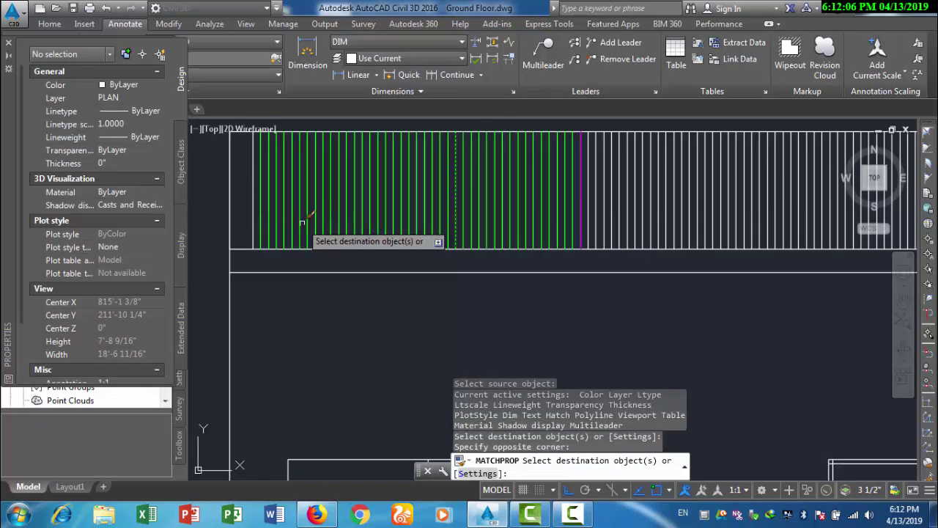
- Apply the green line's properties to the vertical parapet lines between the two magenta lines
{"action": "scroll", "coordinate": [302, 224], "scroll_direction": "down", "scroll_amount": 3}
{"action": "scroll", "coordinate": [458, 231], "scroll_direction": "up", "scroll_amount": 4}
{"action": "left_click", "coordinate": [490, 222]}
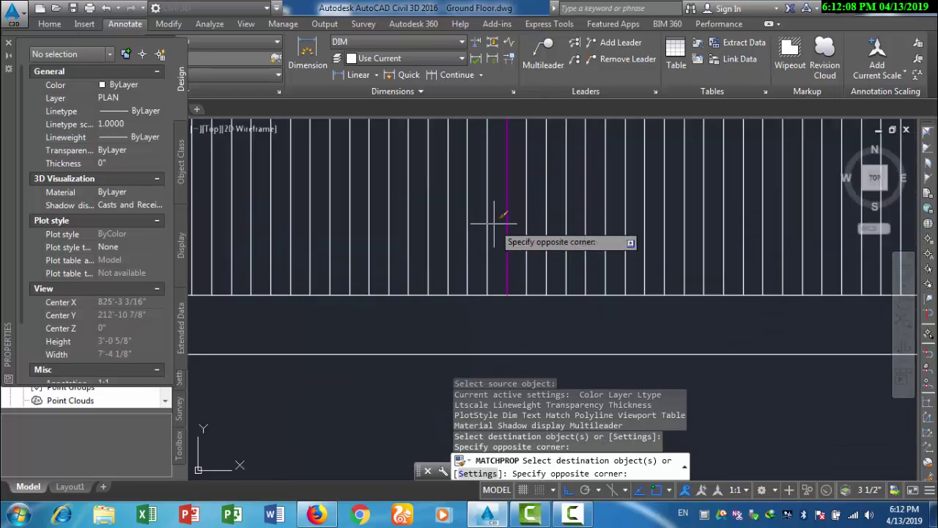
{"action": "scroll", "coordinate": [457, 231], "scroll_direction": "down", "scroll_amount": 2}
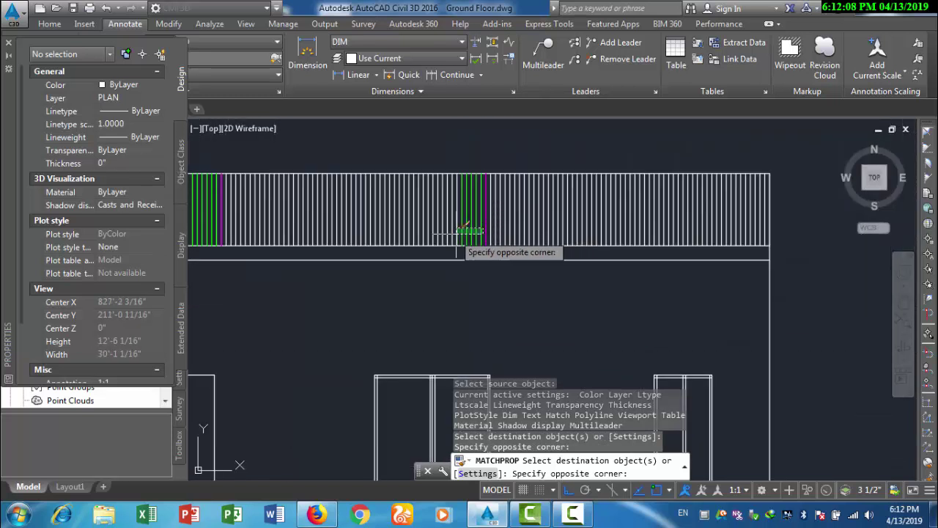
{"action": "left_click", "coordinate": [231, 222]}
- Apply the green line's properties to the vertical parapet lines from the second magenta line to the right end
{"action": "scroll", "coordinate": [733, 235], "scroll_direction": "up", "scroll_amount": 4}
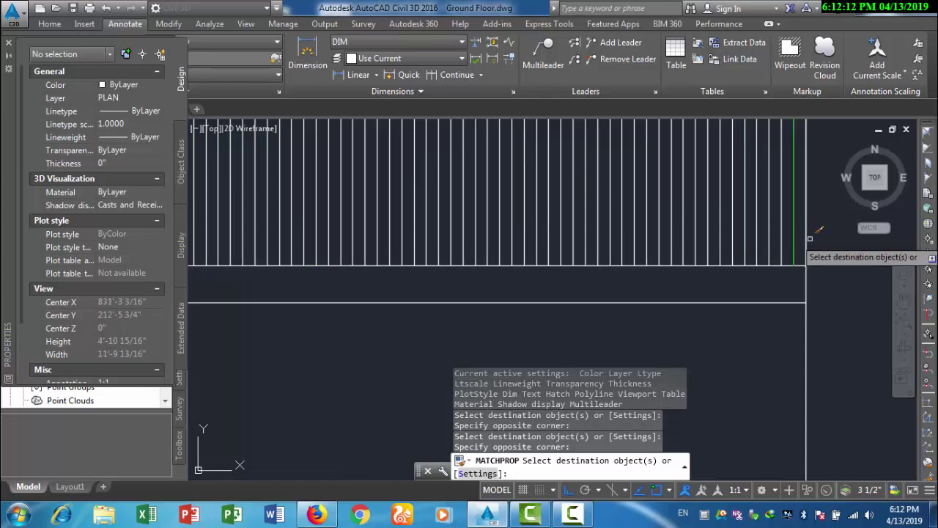
{"action": "scroll", "coordinate": [800, 238], "scroll_direction": "down", "scroll_amount": 2}
{"action": "left_click", "coordinate": [795, 242]}
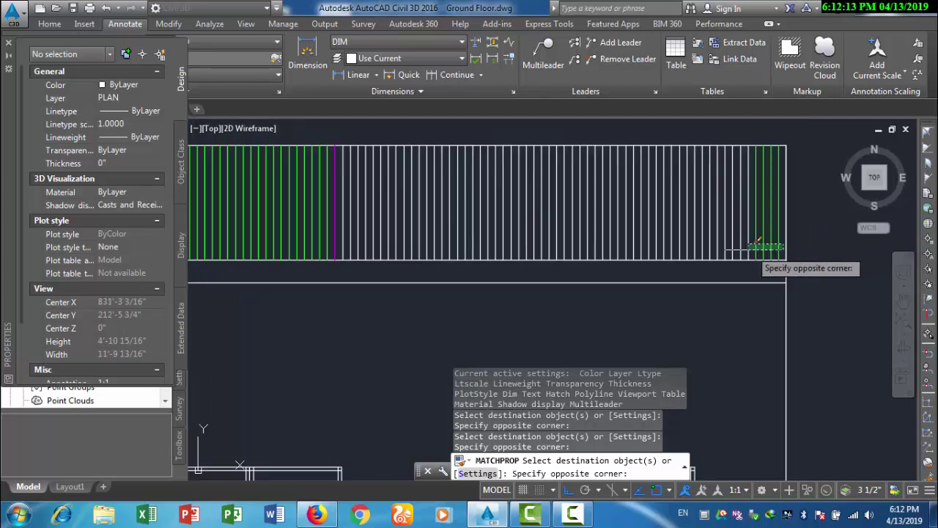
{"action": "left_click", "coordinate": [335, 237]}
{"action": "scroll", "coordinate": [469, 249], "scroll_direction": "down", "scroll_amount": 3}
{"action": "key", "text": "Escape"}
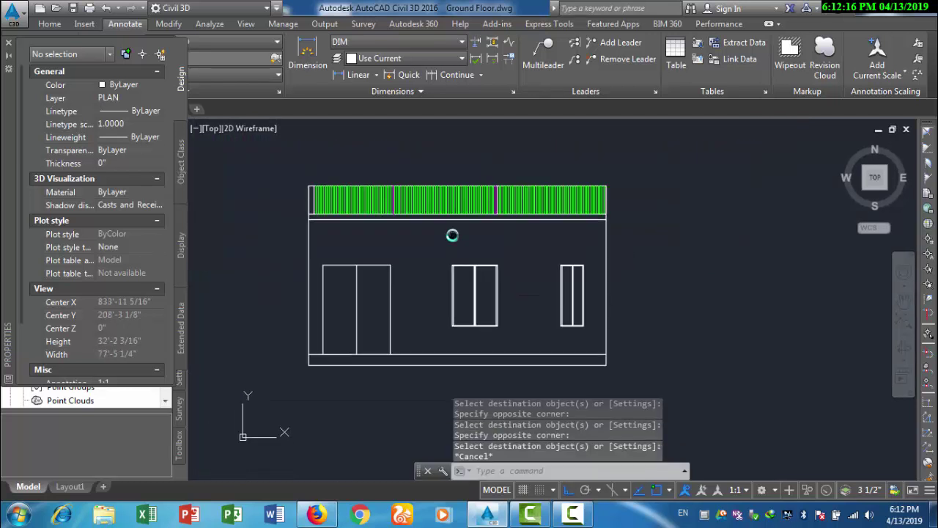
- Offset the plinth's top line downward repeatedly at 1" spacing to fill the plinth band with horizontal lines
{"action": "scroll", "coordinate": [343, 327], "scroll_direction": "up", "scroll_amount": 3}
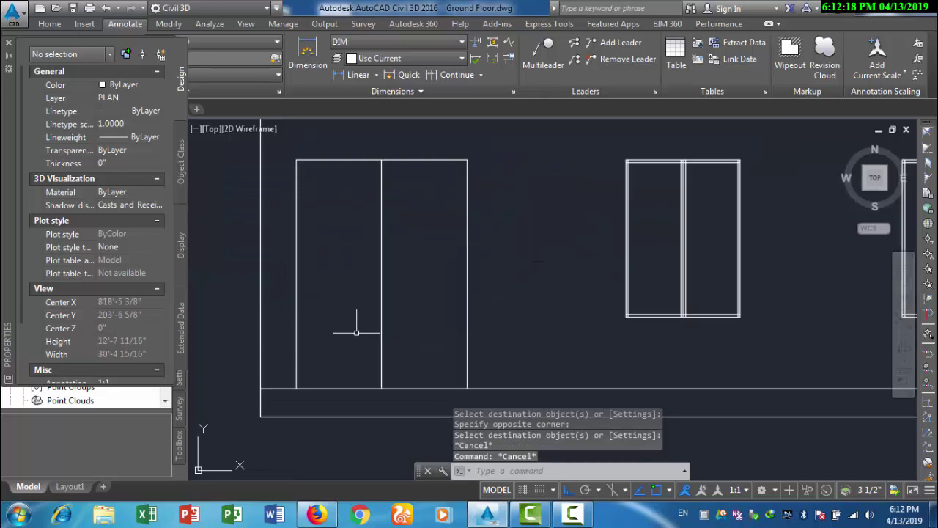
{"action": "scroll", "coordinate": [355, 325], "scroll_direction": "down", "scroll_amount": 3}
{"action": "key", "text": "Return"}
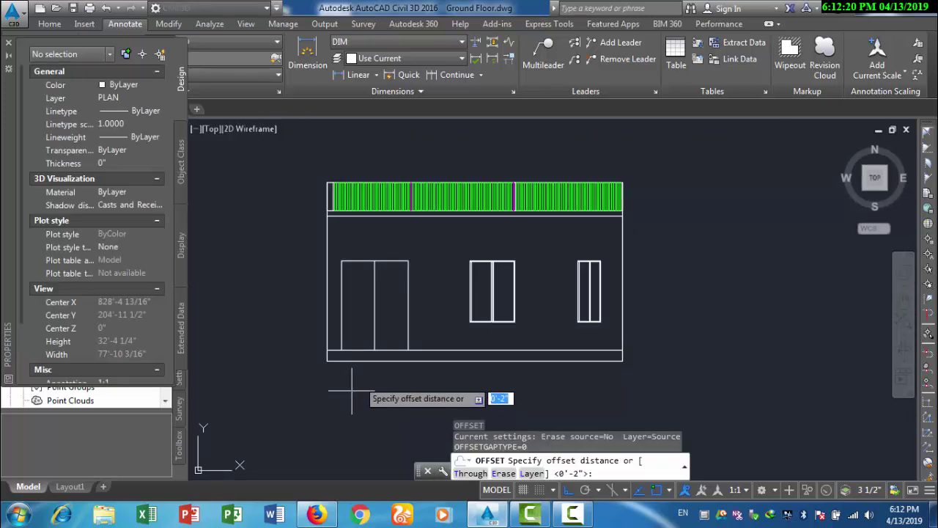
{"action": "type", "text": "1"}
{"action": "key", "text": "Return"}
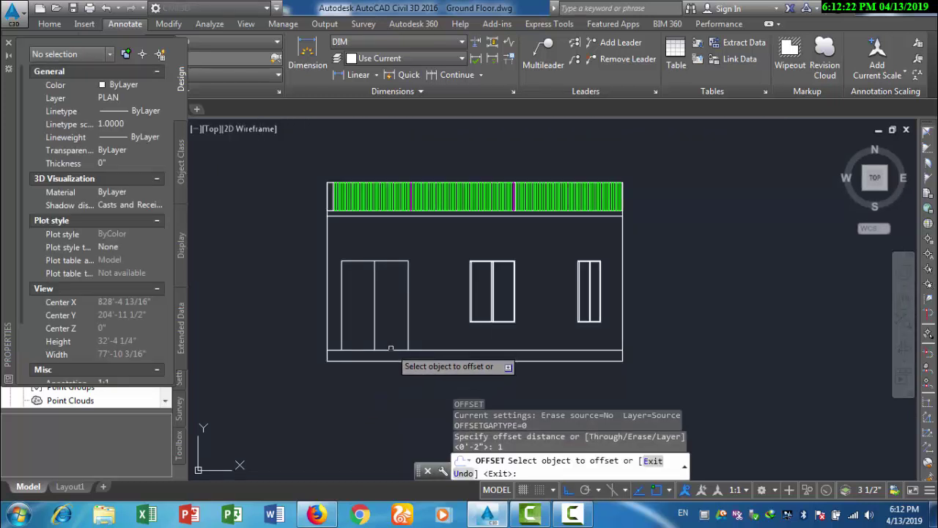
{"action": "left_click", "coordinate": [390, 350]}
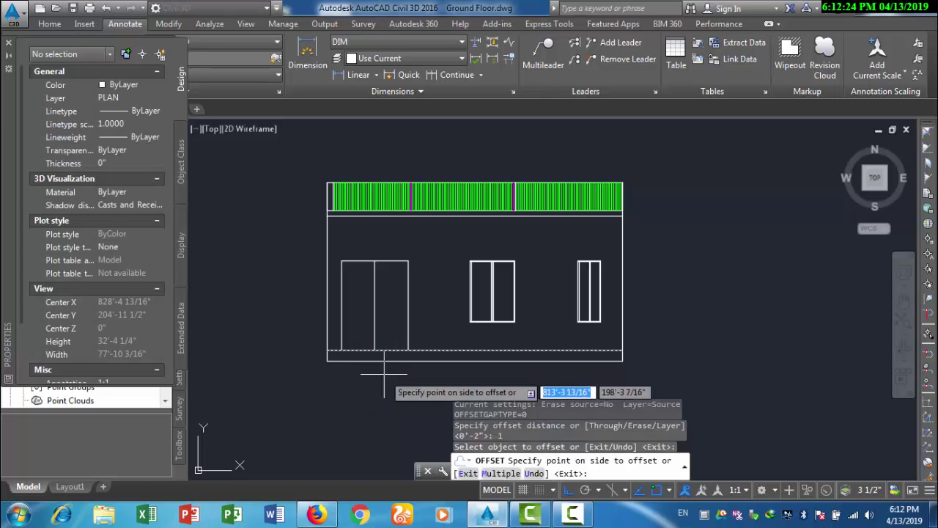
{"action": "type", "text": "m"}
{"action": "key", "text": "Return"}
{"action": "left_click", "coordinate": [373, 400]}
{"action": "left_click", "coordinate": [373, 403]}
{"action": "left_click", "coordinate": [371, 406]}
{"action": "left_click", "coordinate": [366, 411]}
{"action": "left_click", "coordinate": [366, 411]}
{"action": "left_click", "coordinate": [373, 411]}
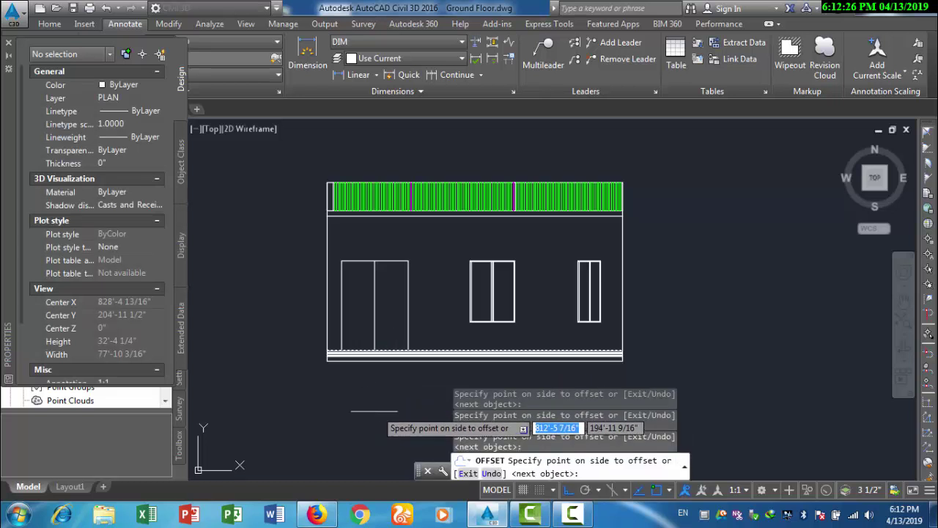
{"action": "key", "text": "Escape"}
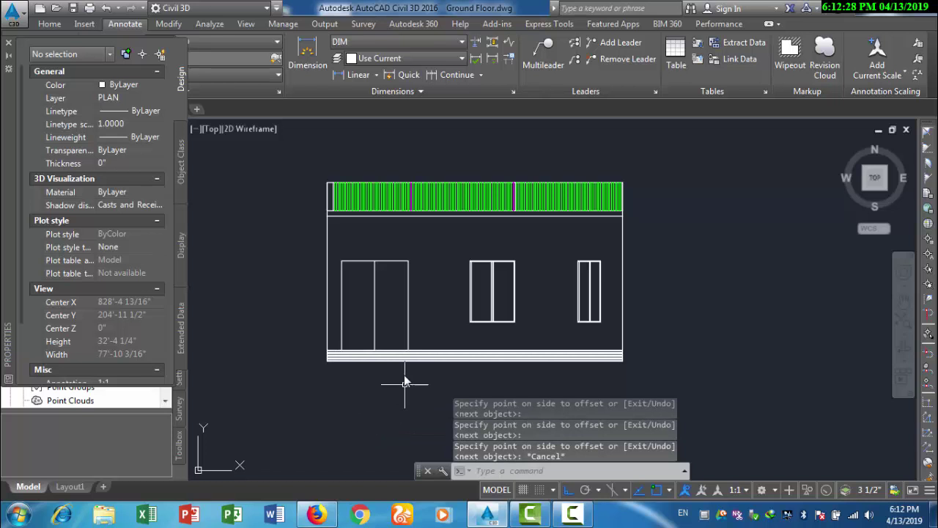
- Draw a vertical line from the gate's lower right corner down to the plinth's bottom line
{"action": "scroll", "coordinate": [405, 383], "scroll_direction": "up", "scroll_amount": 5}
{"action": "type", "text": "l"}
{"action": "key", "text": "Return"}
{"action": "left_click", "coordinate": [411, 308]}
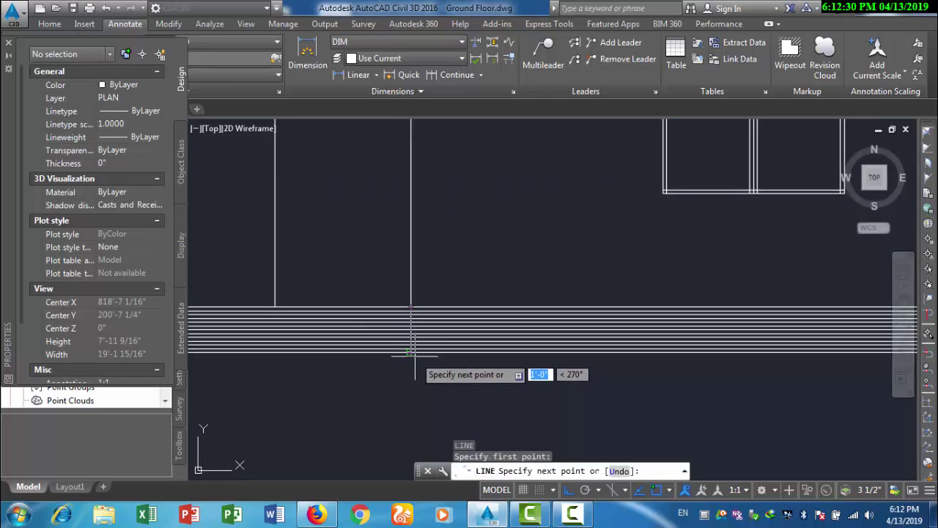
{"action": "left_click", "coordinate": [411, 352]}
{"action": "key", "text": "Escape"}
- Trim the 1" spaced plinth lines to the right of the gate, using the vertical line as cutting edge
{"action": "key", "text": "Return"}
{"action": "scroll", "coordinate": [417, 345], "scroll_direction": "up", "scroll_amount": 4}
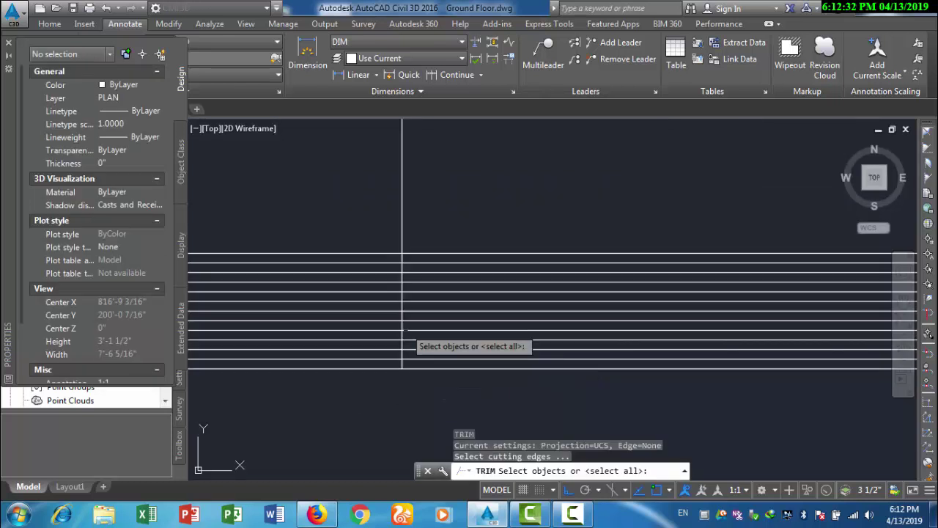
{"action": "left_click", "coordinate": [402, 312]}
{"action": "key", "text": "Return"}
{"action": "left_click", "coordinate": [447, 361]}
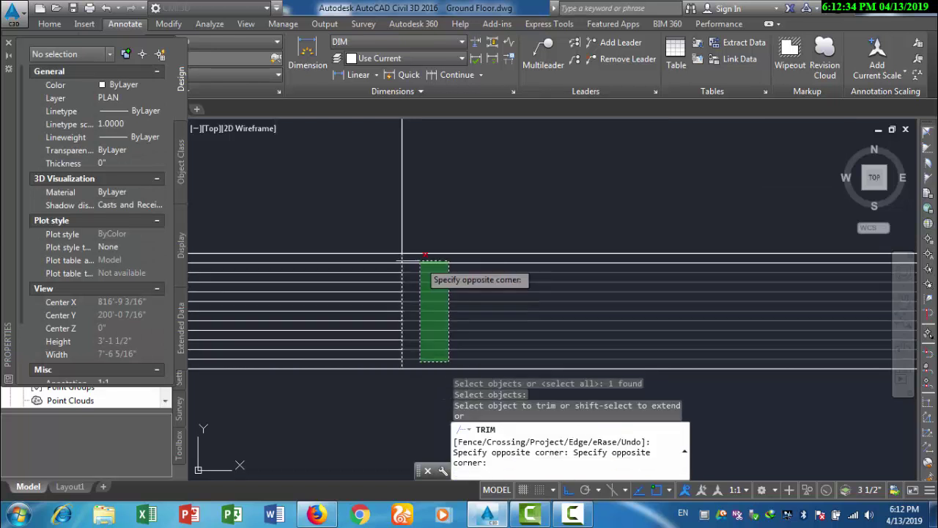
{"action": "left_click", "coordinate": [422, 262]}
{"action": "scroll", "coordinate": [428, 345], "scroll_direction": "down", "scroll_amount": 5}
{"action": "key", "text": "Escape"}
{"action": "scroll", "coordinate": [349, 360], "scroll_direction": "down", "scroll_amount": 2}
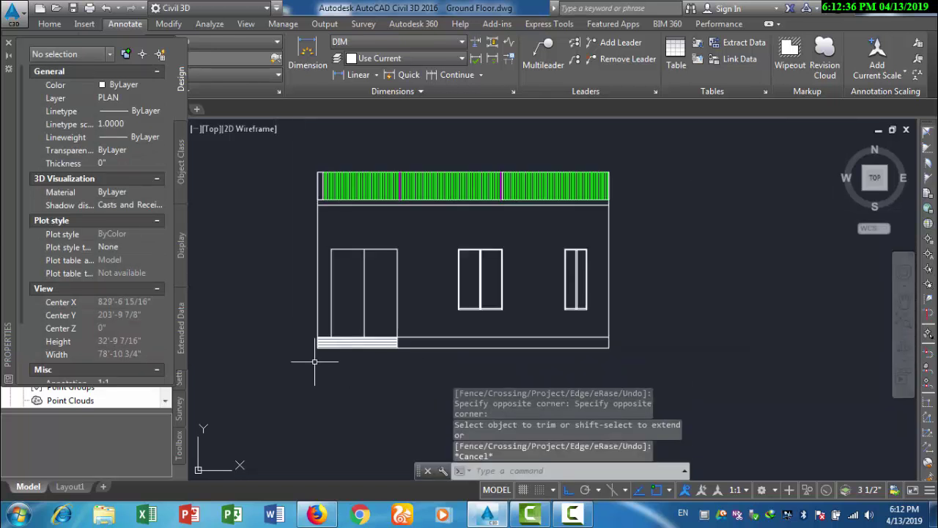
- Draw a vertical line from the gate's lower left corner down past the plinth's bottom line
{"action": "scroll", "coordinate": [326, 357], "scroll_direction": "up", "scroll_amount": 4}
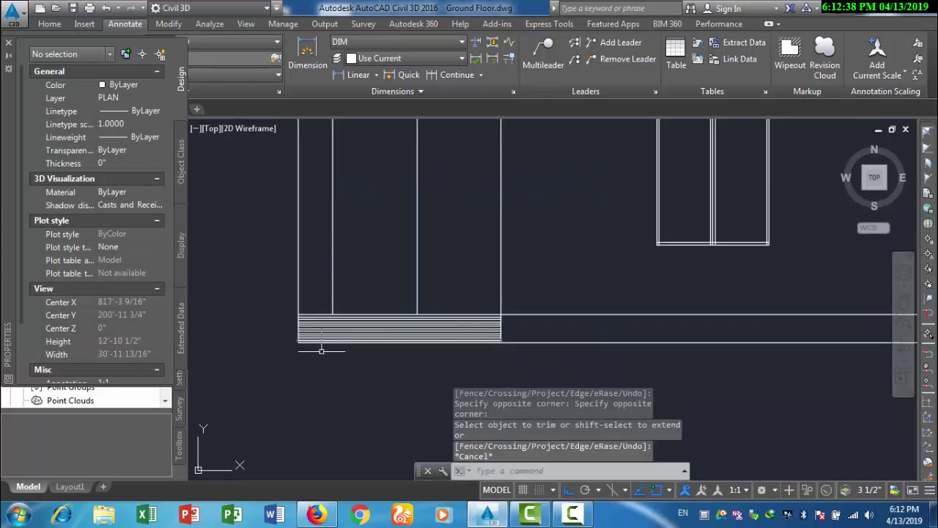
{"action": "type", "text": "l"}
{"action": "key", "text": "Return"}
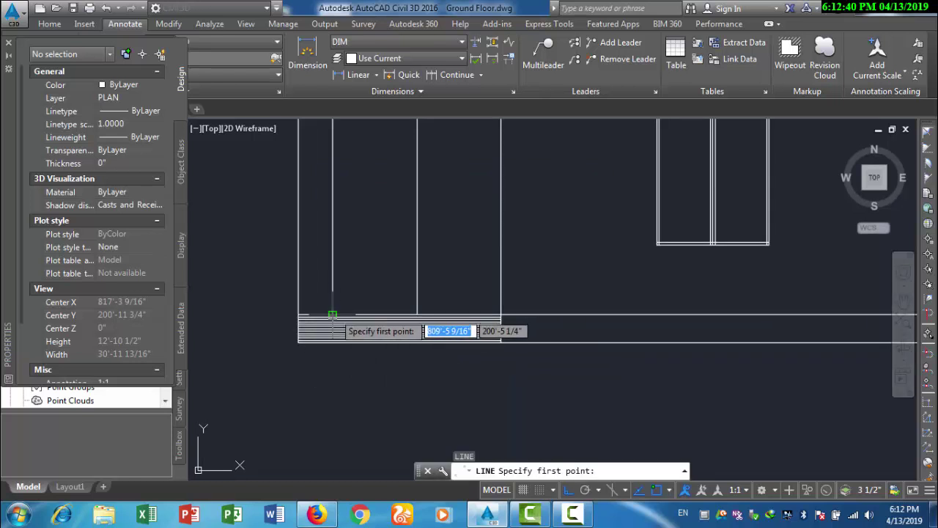
{"action": "left_click", "coordinate": [333, 315]}
{"action": "left_click", "coordinate": [333, 388]}
{"action": "key", "text": "Escape"}
- Trim the 1" spaced plinth lines to the left of the gate, using the new vertical line as cutting edge
{"action": "type", "text": "tr"}
{"action": "key", "text": "Return"}
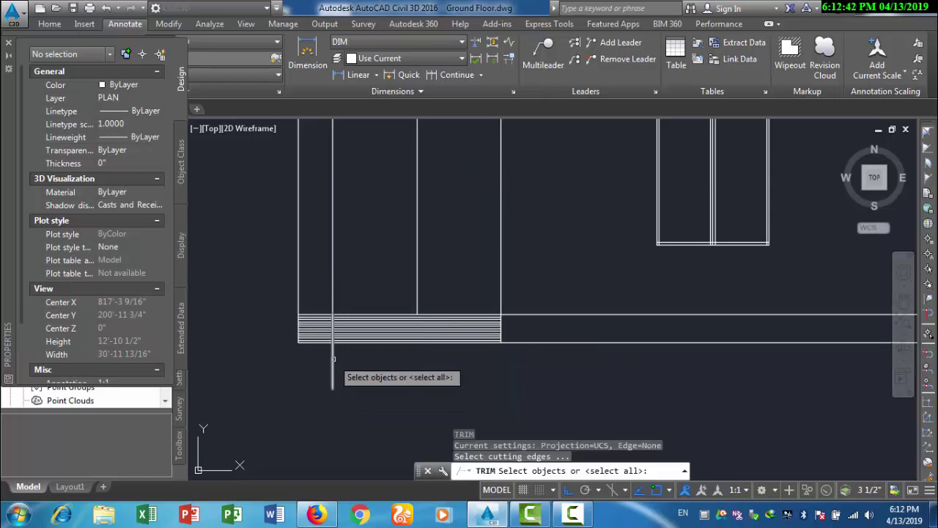
{"action": "left_click", "coordinate": [333, 359]}
{"action": "key", "text": "Return"}
{"action": "scroll", "coordinate": [333, 366], "scroll_direction": "up", "scroll_amount": 6}
{"action": "left_click", "coordinate": [320, 435]}
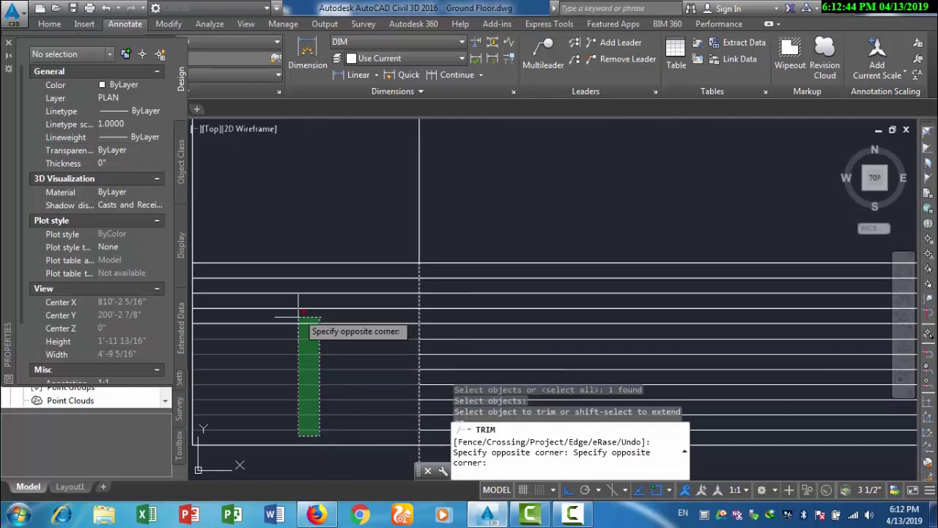
{"action": "left_click", "coordinate": [284, 272]}
{"action": "scroll", "coordinate": [348, 313], "scroll_direction": "down", "scroll_amount": 6}
{"action": "key", "text": "Escape"}
- Erase the vertical cutting line that extends below the plinth at the gate's left edge
{"action": "left_click", "coordinate": [373, 347]}
{"action": "left_click", "coordinate": [314, 369]}
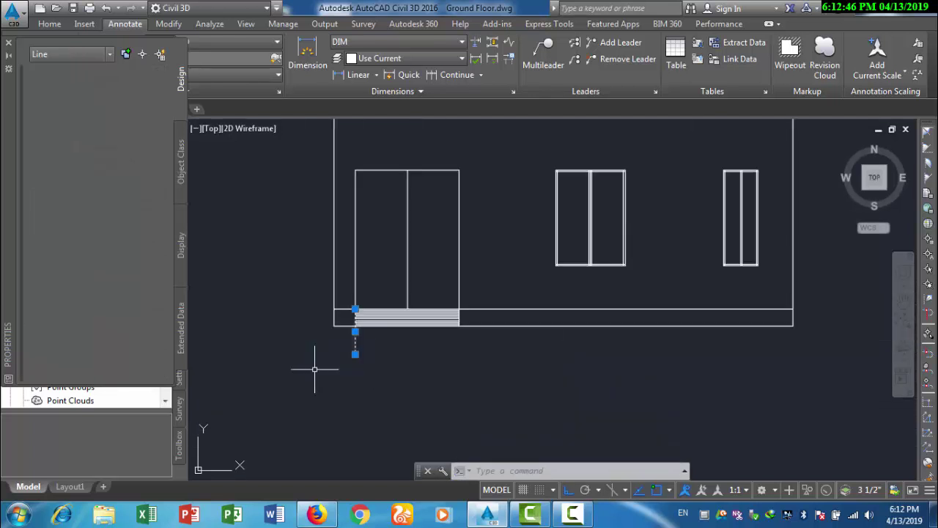
{"action": "type", "text": "e"}
{"action": "key", "text": "Return"}
- Fill the wall area around the gate and windows with a solid hatch
{"action": "scroll", "coordinate": [347, 373], "scroll_direction": "down", "scroll_amount": 4}
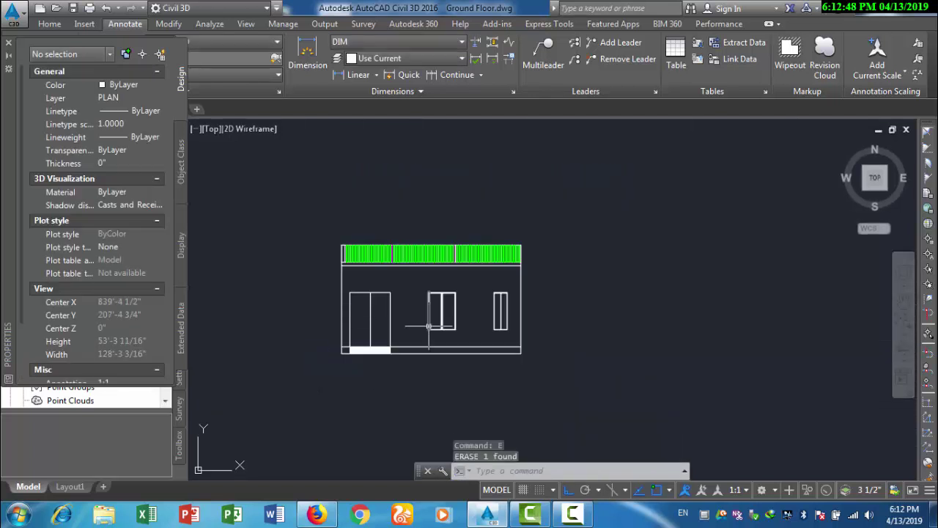
{"action": "type", "text": "h"}
{"action": "key", "text": "Return"}
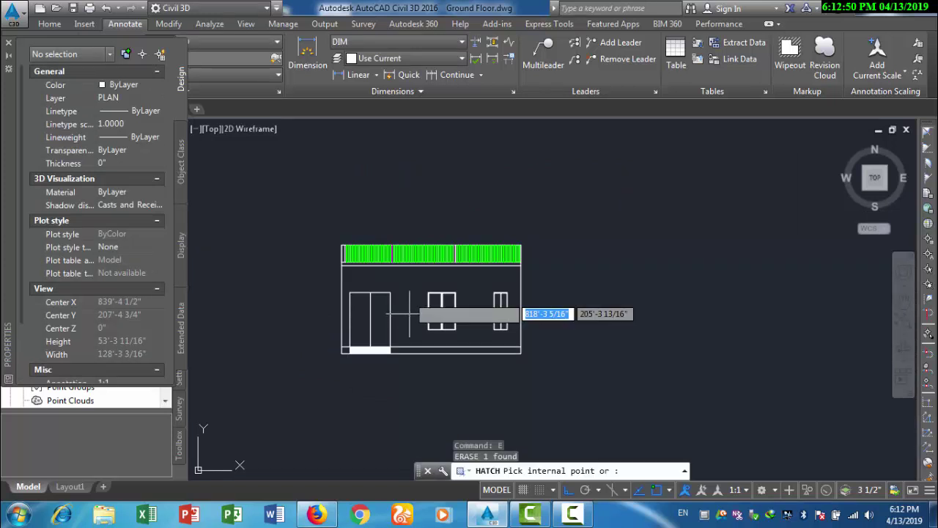
{"action": "left_click", "coordinate": [409, 297]}
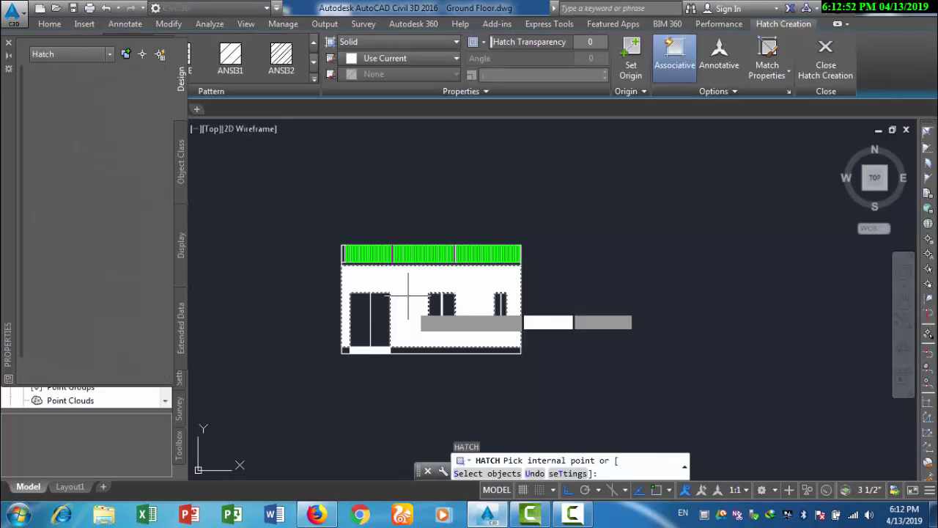
{"action": "key", "text": "Return"}
- Set the wall hatch's colour to Yellow
{"action": "left_click", "coordinate": [409, 303]}
{"action": "left_click", "coordinate": [403, 304]}
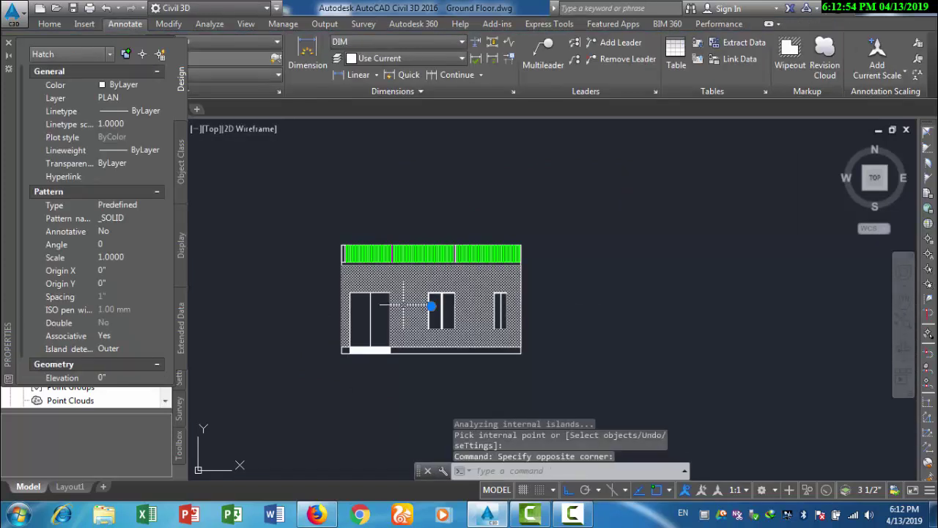
{"action": "left_click", "coordinate": [139, 85]}
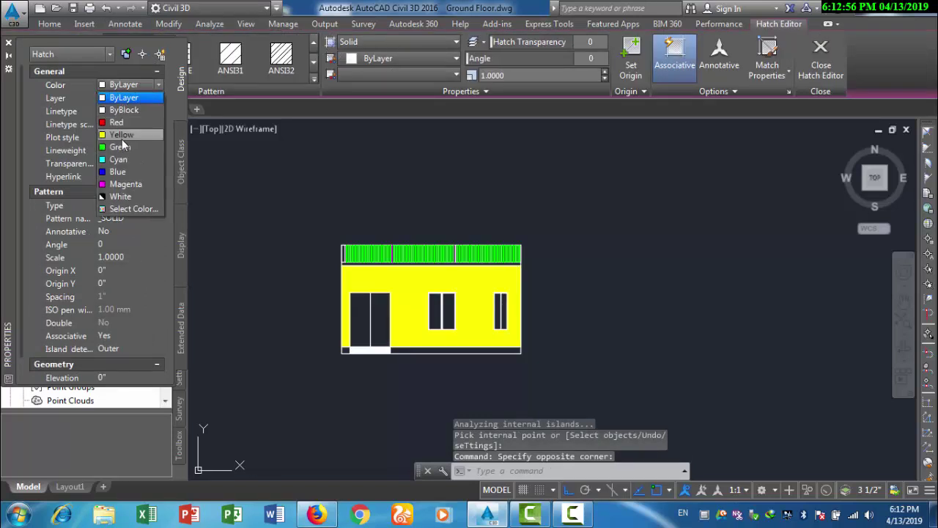
{"action": "left_click", "coordinate": [123, 136]}
{"action": "key", "text": "Escape"}
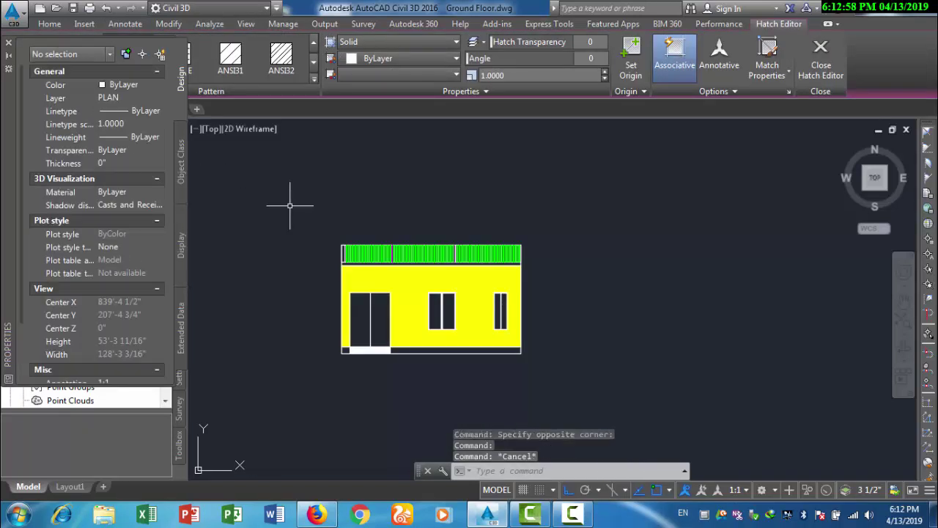
- Fill both panes of the wide window and both panes of the narrow window with one solid hatch
{"action": "scroll", "coordinate": [292, 307], "scroll_direction": "down", "scroll_amount": 2}
{"action": "scroll", "coordinate": [393, 301], "scroll_direction": "up", "scroll_amount": 2}
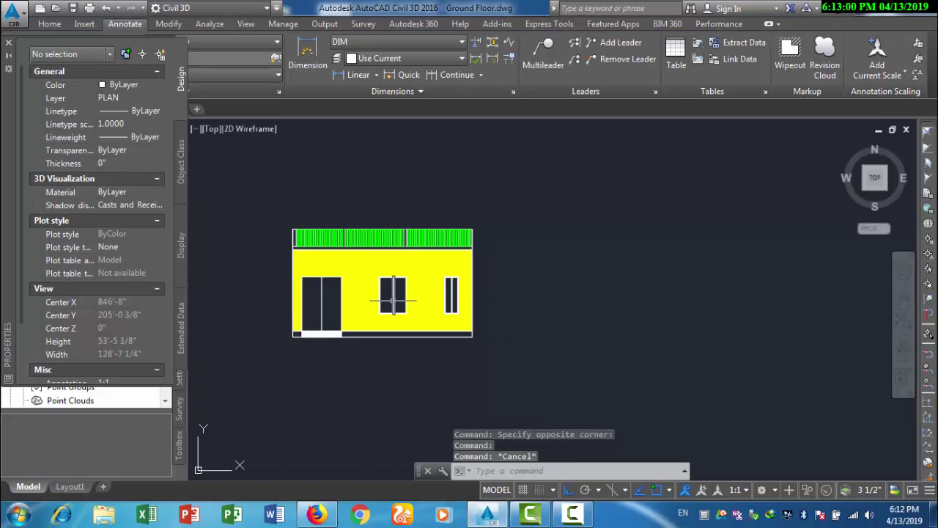
{"action": "scroll", "coordinate": [384, 300], "scroll_direction": "up", "scroll_amount": 4}
{"action": "key", "text": "Return"}
{"action": "left_click", "coordinate": [385, 300]}
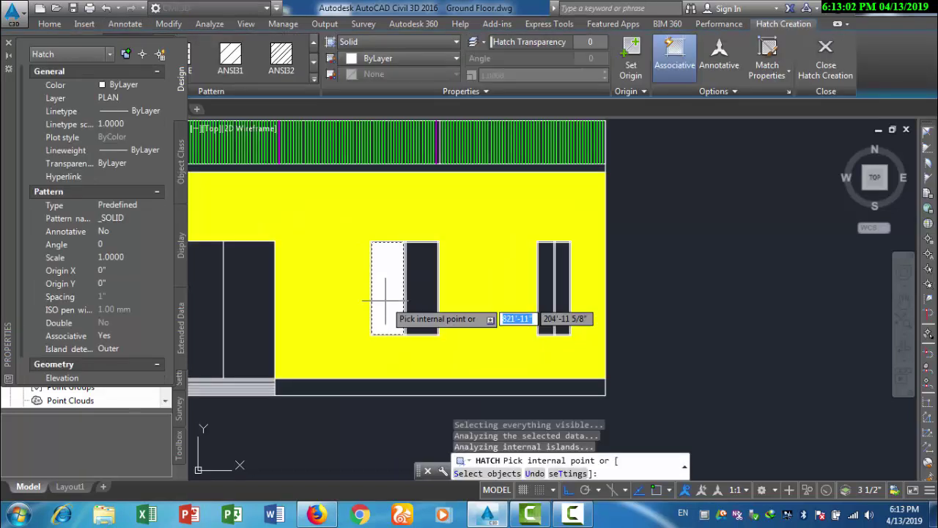
{"action": "left_click", "coordinate": [420, 295]}
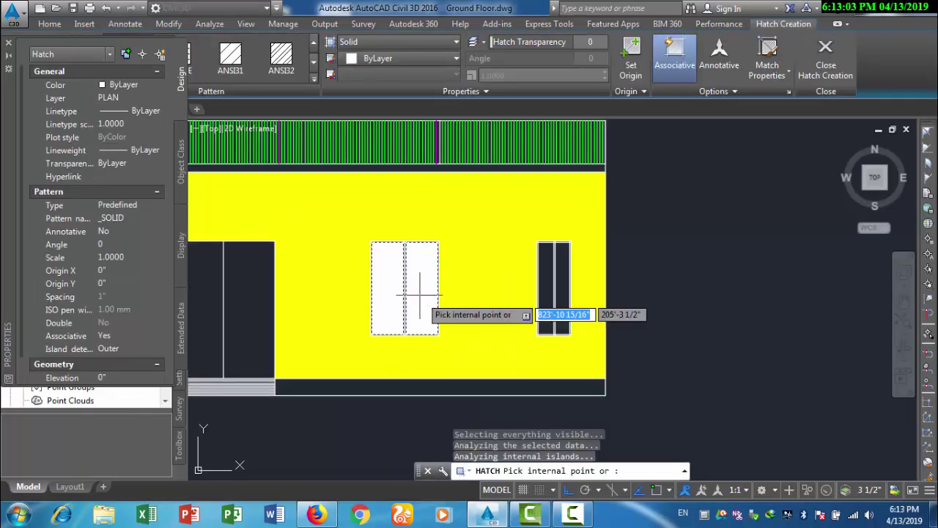
{"action": "left_click", "coordinate": [546, 288]}
{"action": "left_click", "coordinate": [562, 289]}
{"action": "key", "text": "Return"}
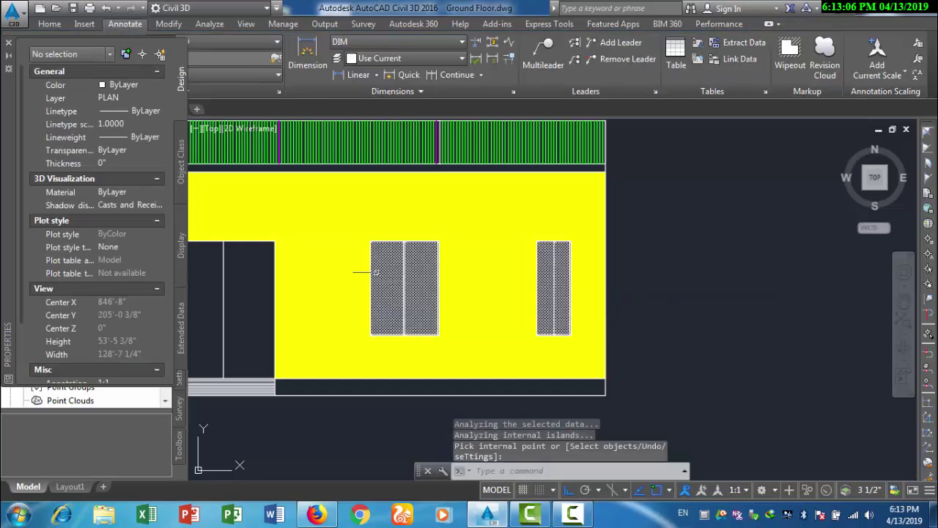
- Change the window hatch's colour to index Color 70
{"action": "left_click", "coordinate": [391, 276]}
{"action": "left_click", "coordinate": [138, 87]}
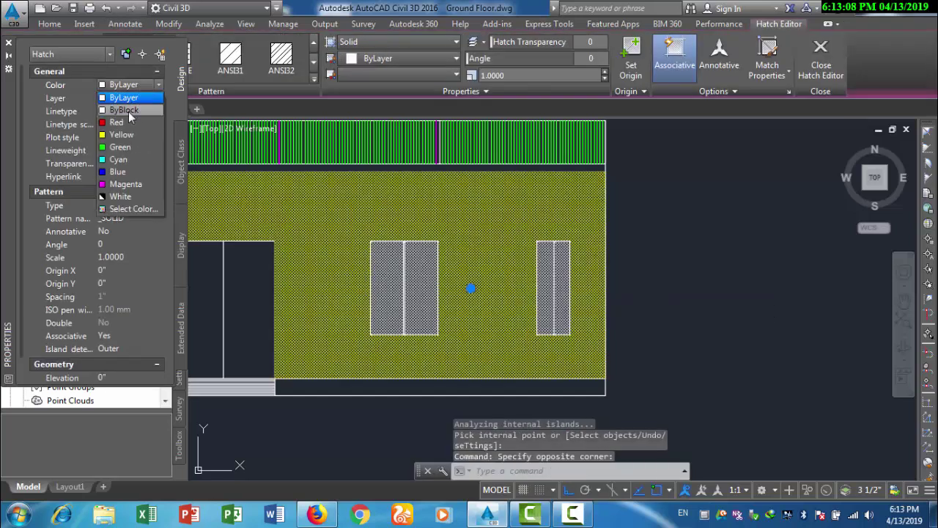
{"action": "left_click", "coordinate": [122, 208]}
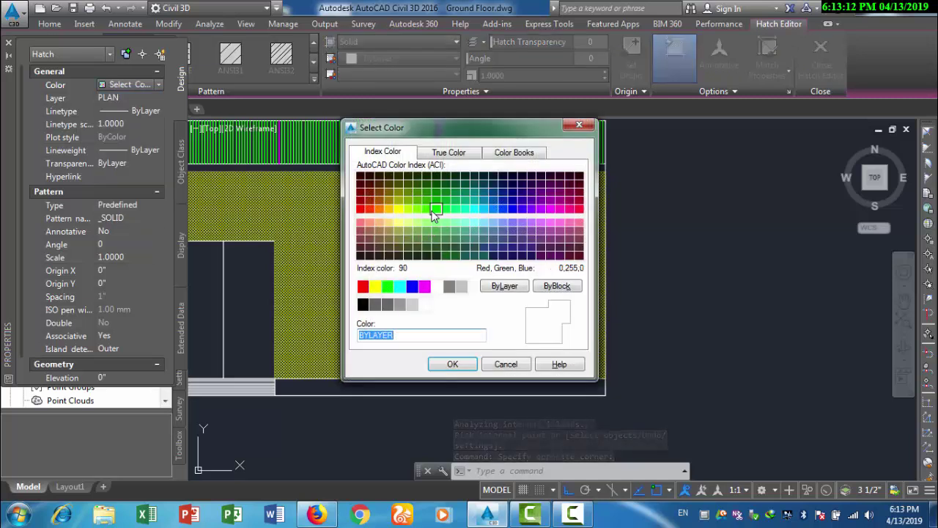
{"action": "left_click", "coordinate": [452, 364]}
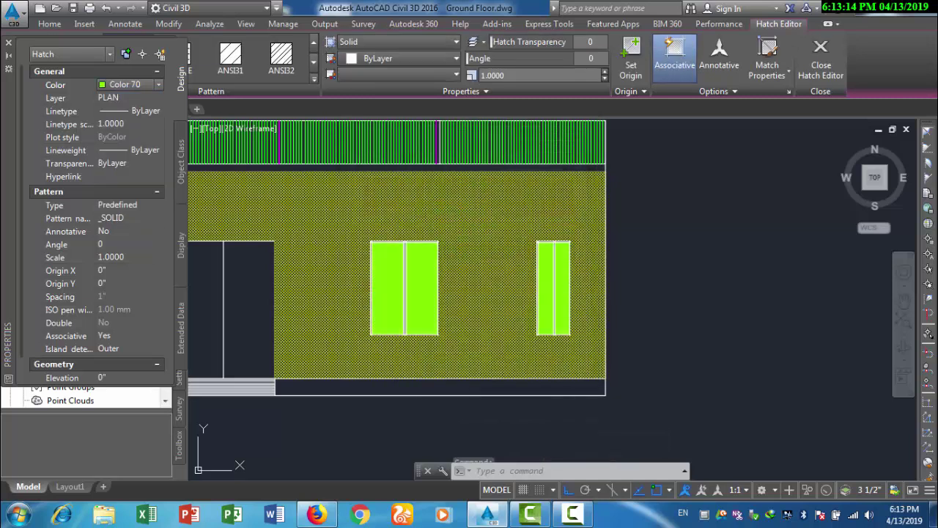
{"action": "scroll", "coordinate": [593, 311], "scroll_direction": "down", "scroll_amount": 3}
{"action": "key", "text": "Escape"}
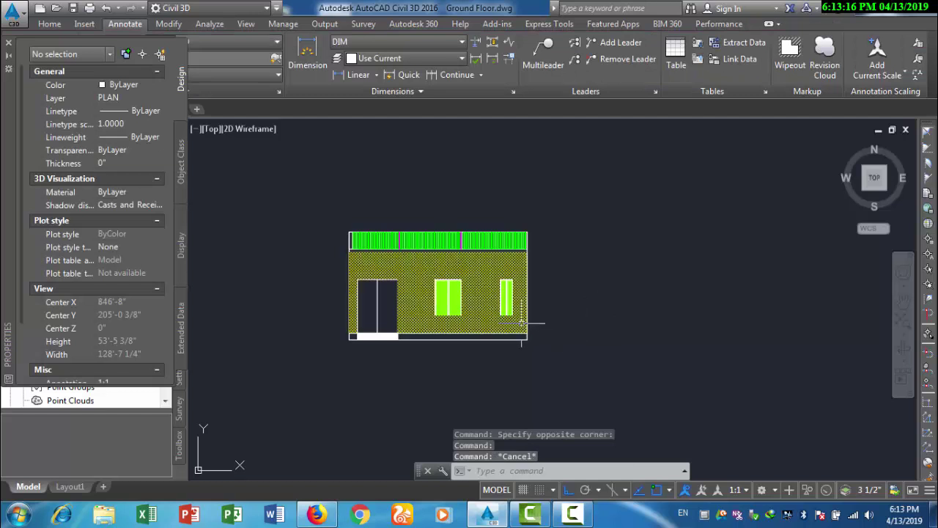
- Recolour the wall hatch with a pale yellow true colour of higher luminance
{"action": "left_click", "coordinate": [467, 323]}
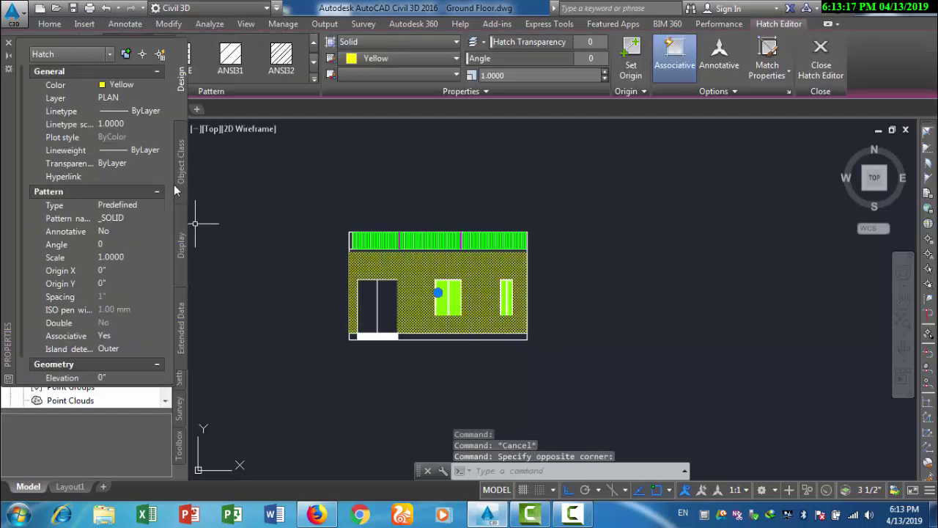
{"action": "left_click", "coordinate": [130, 85]}
{"action": "left_click", "coordinate": [130, 85]}
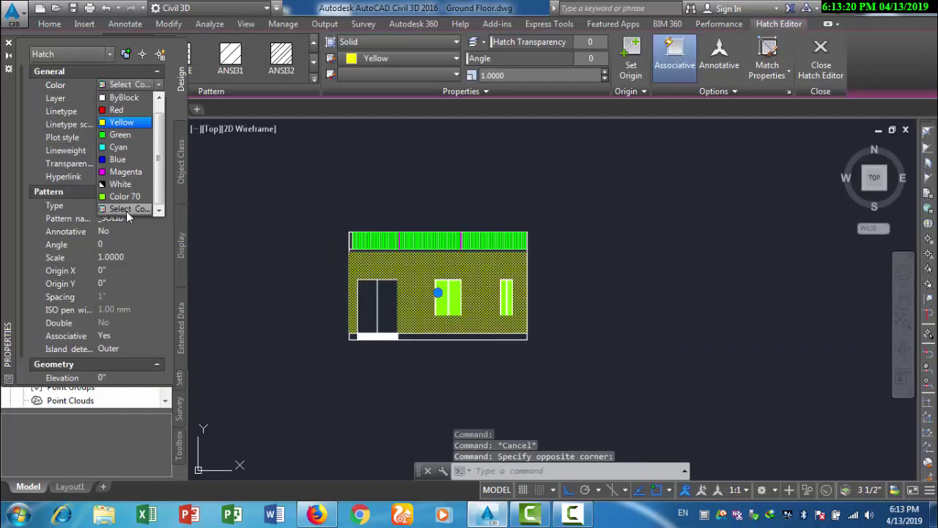
{"action": "left_click", "coordinate": [121, 210]}
{"action": "left_click", "coordinate": [445, 152]}
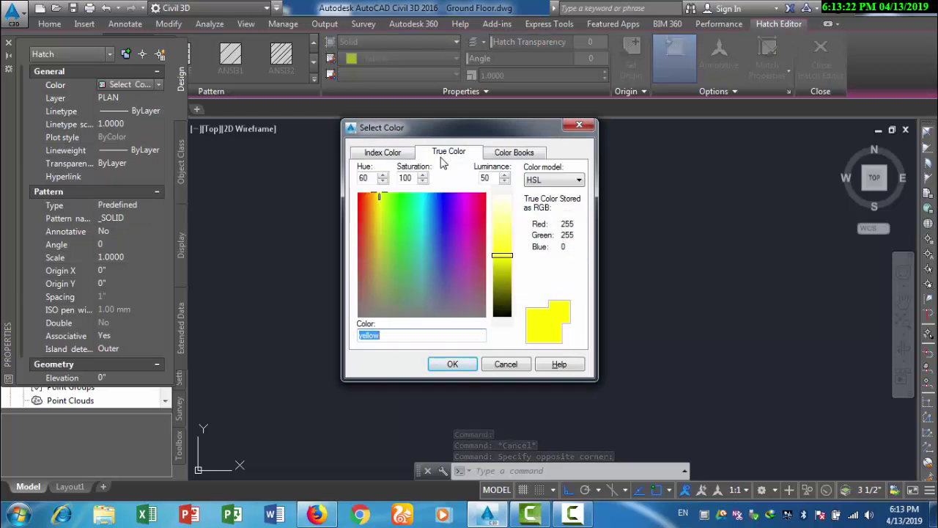
{"action": "left_click", "coordinate": [395, 211]}
{"action": "left_click_drag", "start_coordinate": [396, 211], "coordinate": [379, 199]}
{"action": "left_click_drag", "start_coordinate": [498, 258], "coordinate": [501, 229]}
{"action": "left_click", "coordinate": [452, 363]}
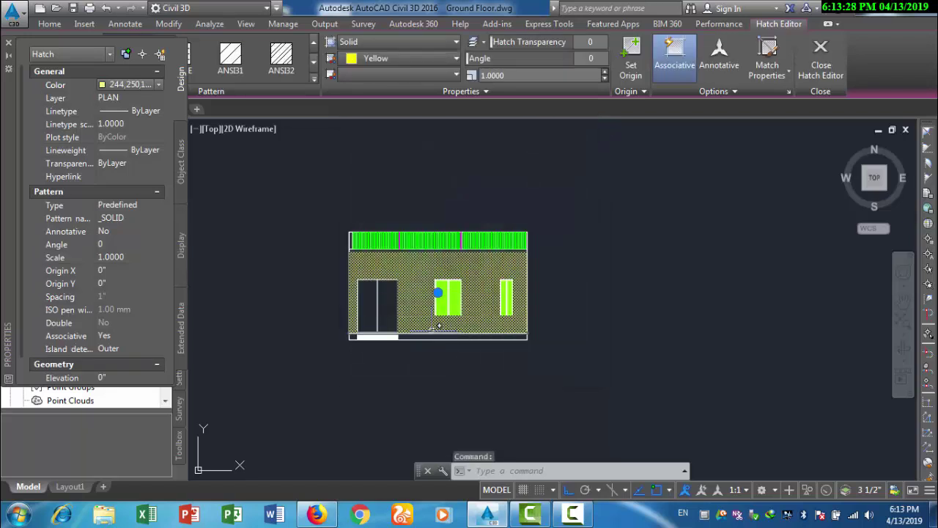
{"action": "key", "text": "Escape"}
- Copy the DRAWING label from the floor plan about 44'-6" straight down, placing it just below the elevation's plinth
{"action": "scroll", "coordinate": [433, 325], "scroll_direction": "up", "scroll_amount": 4}
{"action": "scroll", "coordinate": [438, 336], "scroll_direction": "down", "scroll_amount": 2}
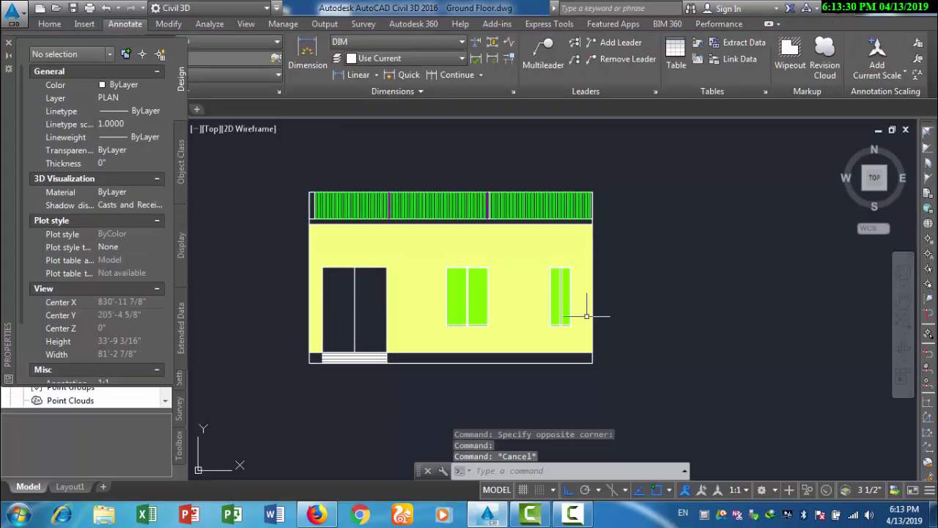
{"action": "scroll", "coordinate": [567, 316], "scroll_direction": "down", "scroll_amount": 4}
{"action": "scroll", "coordinate": [545, 293], "scroll_direction": "up", "scroll_amount": 2}
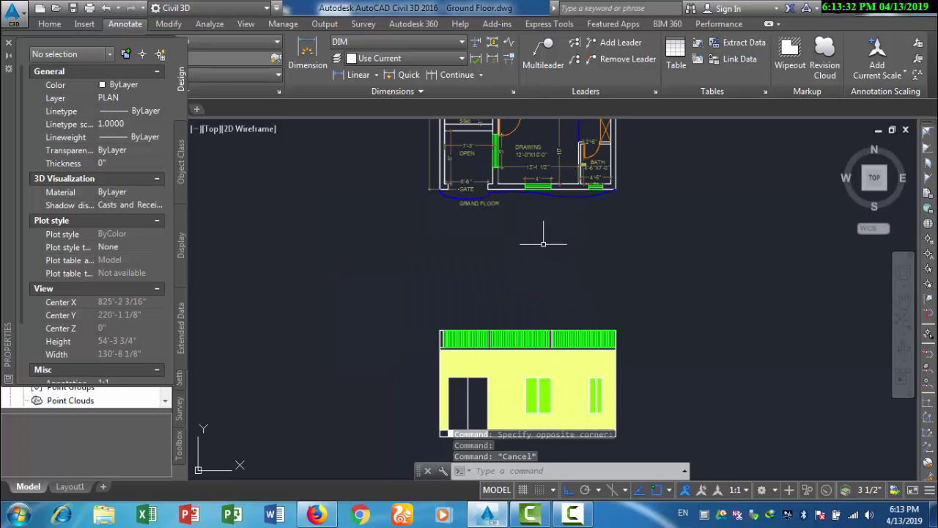
{"action": "type", "text": "co"}
{"action": "key", "text": "Return"}
{"action": "left_click", "coordinate": [525, 147]}
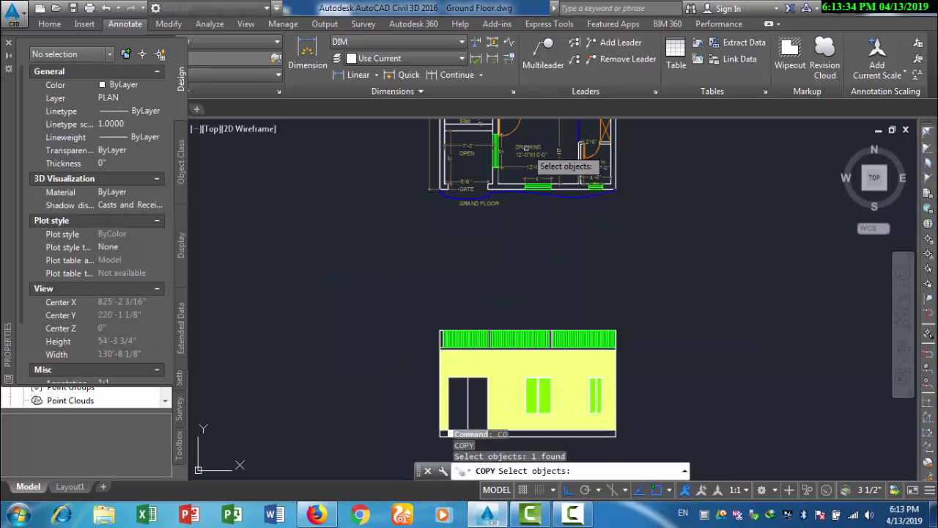
{"action": "key", "text": "Return"}
{"action": "left_click", "coordinate": [513, 151]}
{"action": "scroll", "coordinate": [505, 322], "scroll_direction": "up", "scroll_amount": 3}
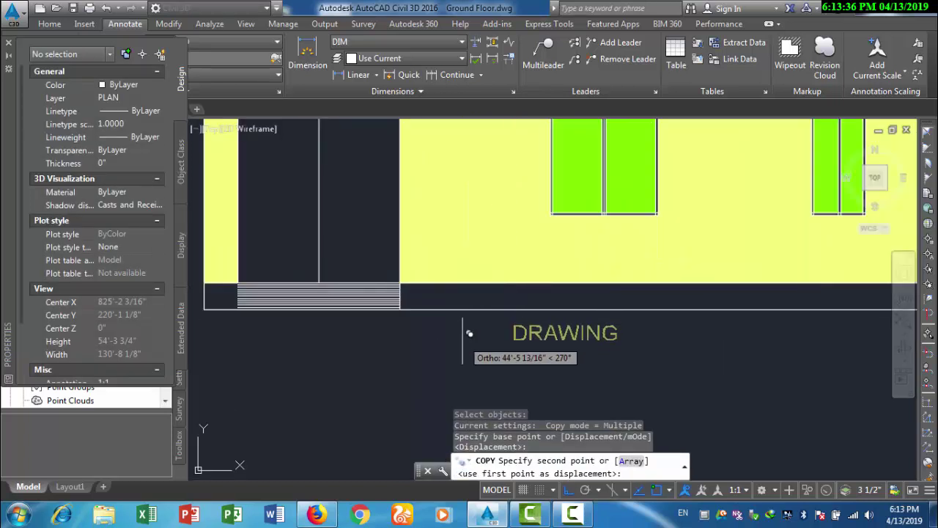
{"action": "left_click", "coordinate": [469, 329]}
{"action": "key", "text": "Escape"}
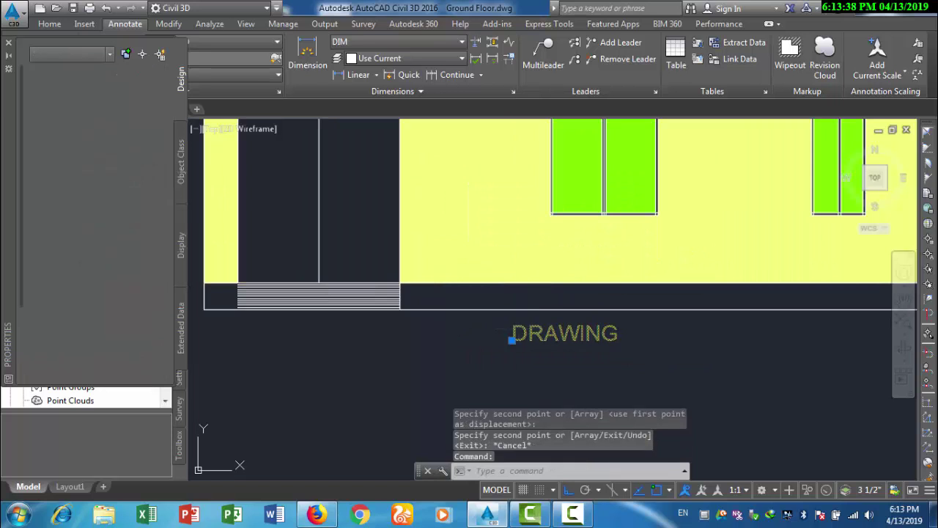
- Change the copied label's text below the plinth to "Elevation"
{"action": "double_click", "coordinate": [517, 336]}
{"action": "type", "text": "Ele"}
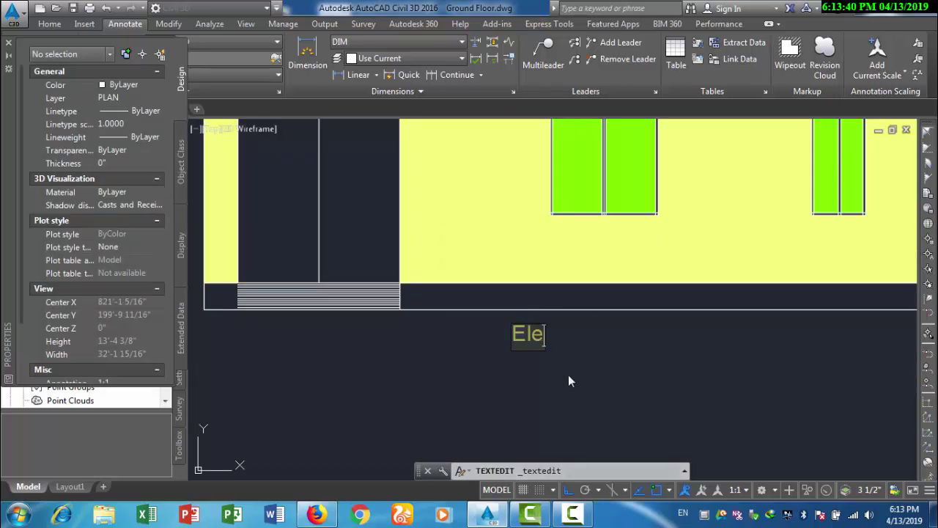
{"action": "type", "text": "vation"}
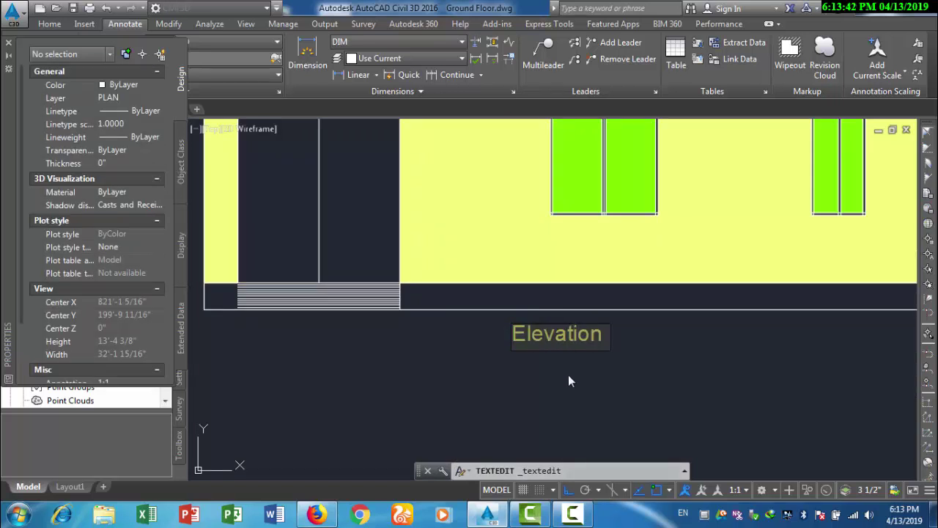
{"action": "key", "text": "ctrl+a"}
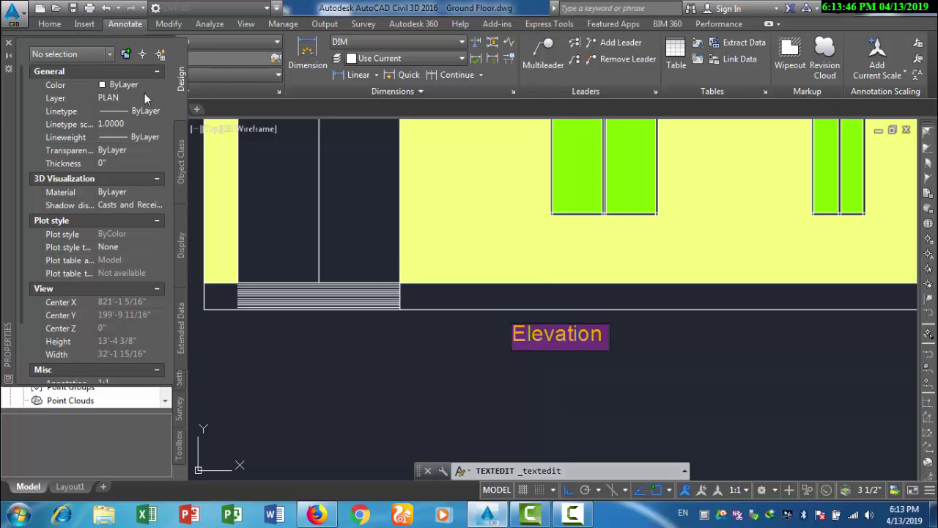
{"action": "left_click", "coordinate": [463, 359]}
{"action": "scroll", "coordinate": [416, 356], "scroll_direction": "down", "scroll_amount": 3}
{"action": "scroll", "coordinate": [424, 362], "scroll_direction": "up", "scroll_amount": 2}
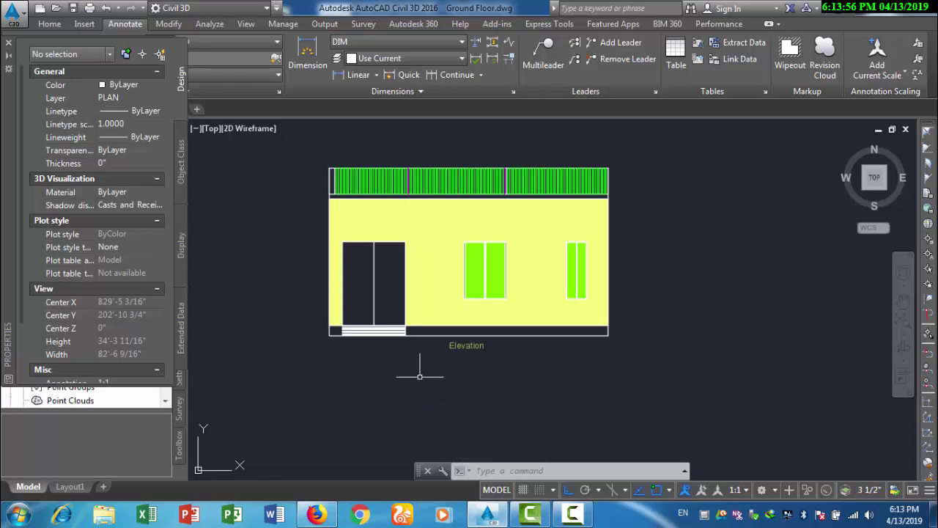
{"action": "middle_click_drag", "start_coordinate": [439, 379], "coordinate": [458, 391]}
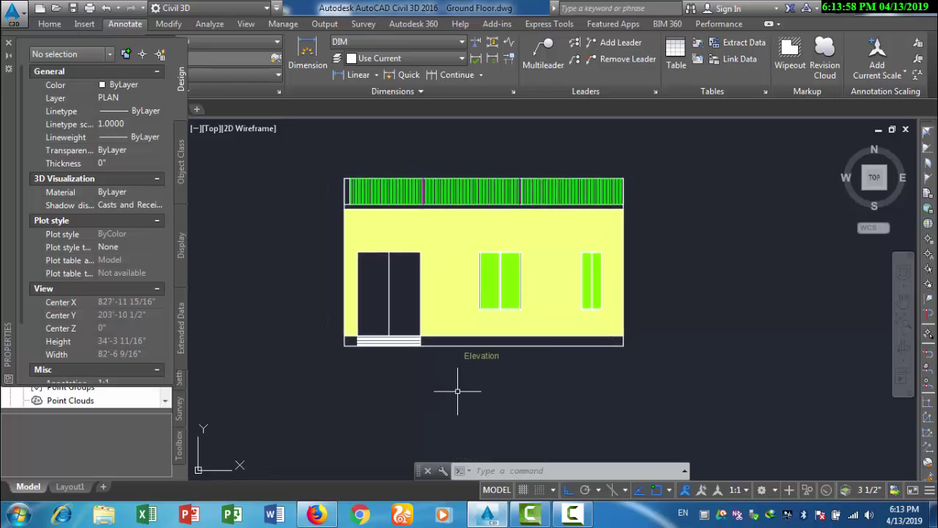